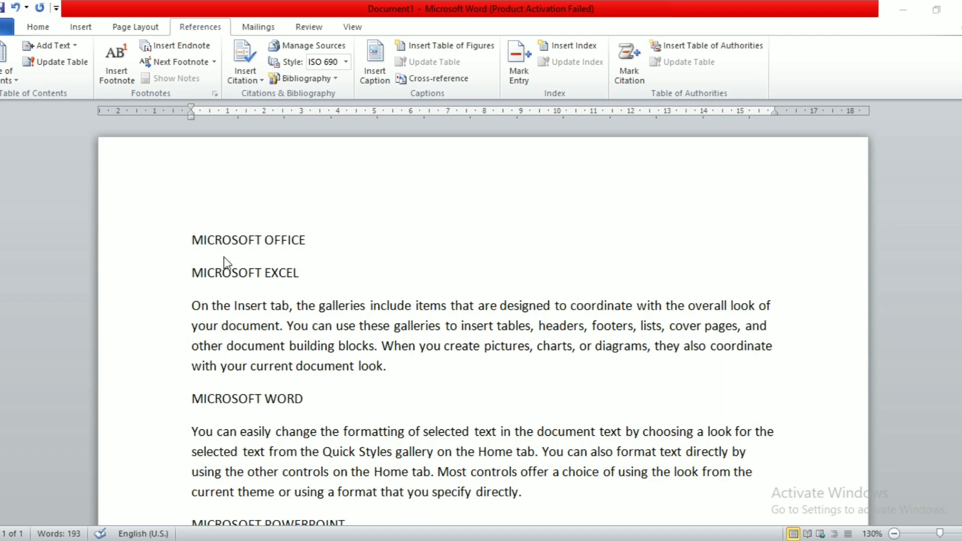
Step: Review the document's four headings, the available table of contents levels and the heading styles
{"action": "scroll", "coordinate": [187, 252], "scroll_direction": "down", "scroll_amount": 3}
{"action": "scroll", "coordinate": [188, 281], "scroll_direction": "up", "scroll_amount": 1}
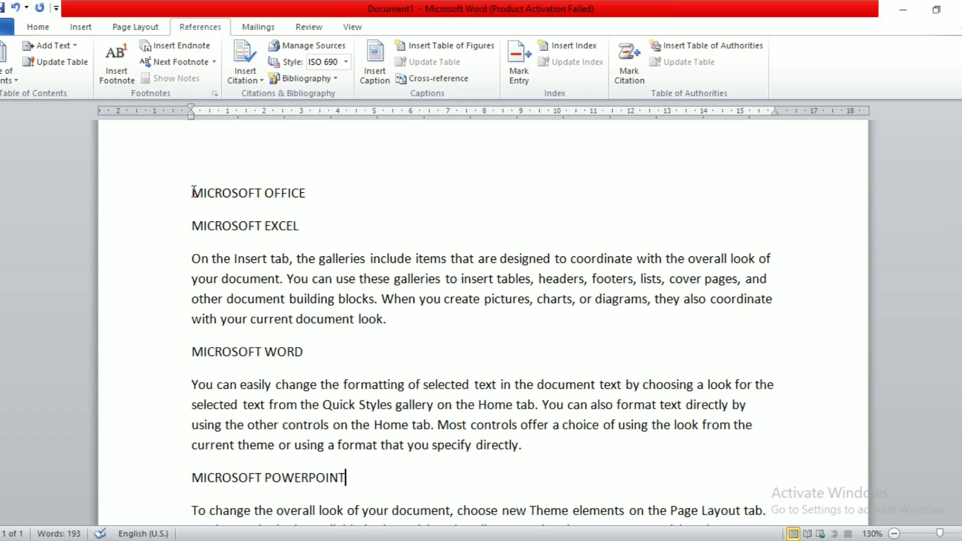
{"action": "left_click_drag", "start_coordinate": [193, 192], "coordinate": [326, 200]}
{"action": "left_click", "coordinate": [310, 243]}
{"action": "left_click", "coordinate": [330, 352]}
{"action": "left_click", "coordinate": [345, 484]}
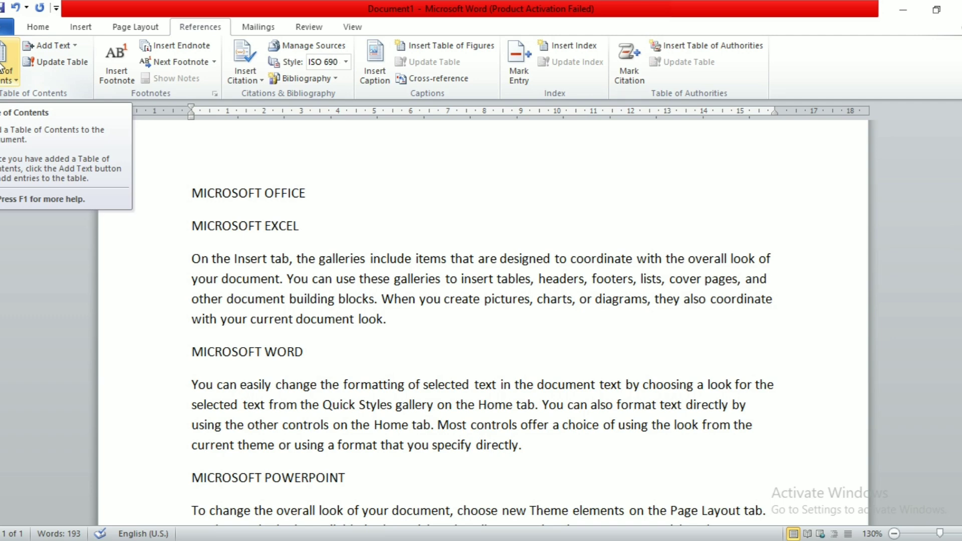
{"action": "left_click", "coordinate": [49, 48]}
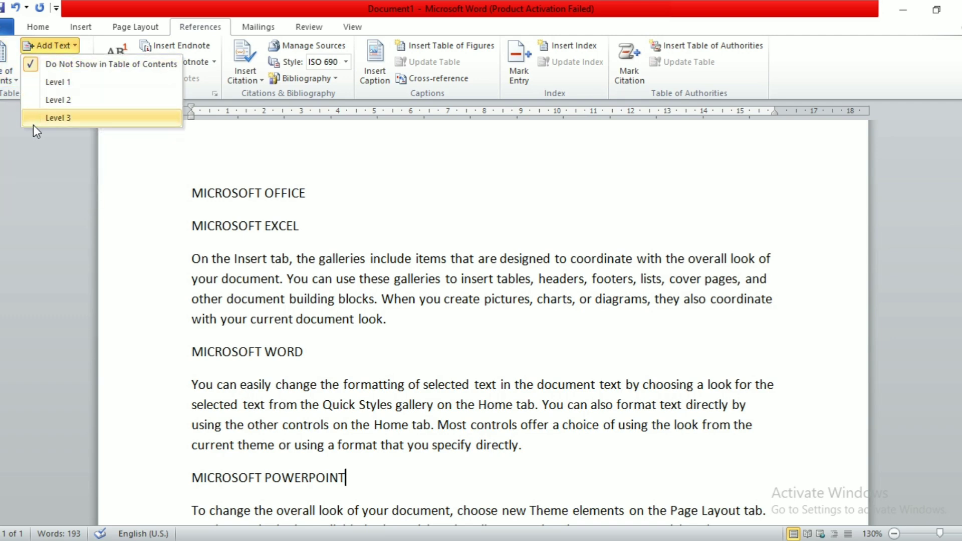
{"action": "left_click", "coordinate": [28, 31]}
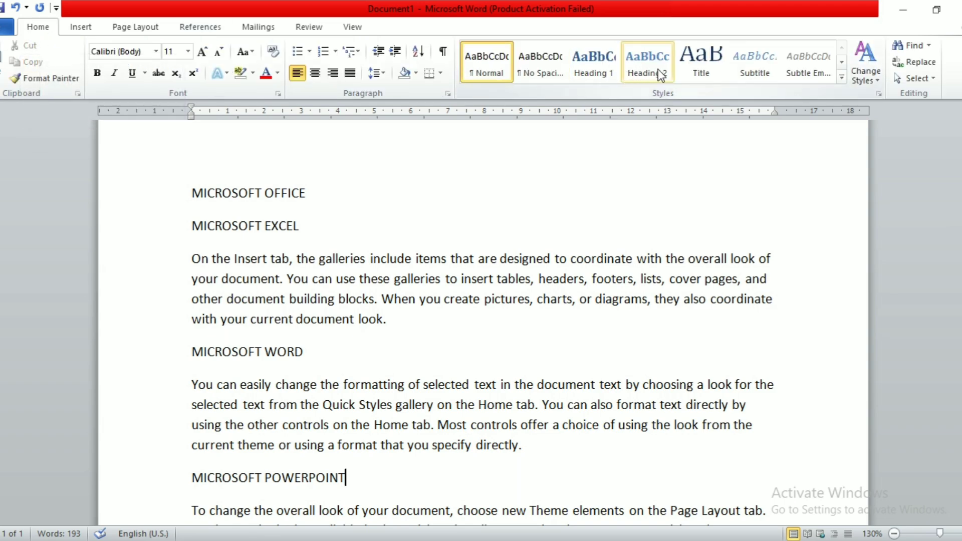
{"action": "left_click", "coordinate": [379, 134]}
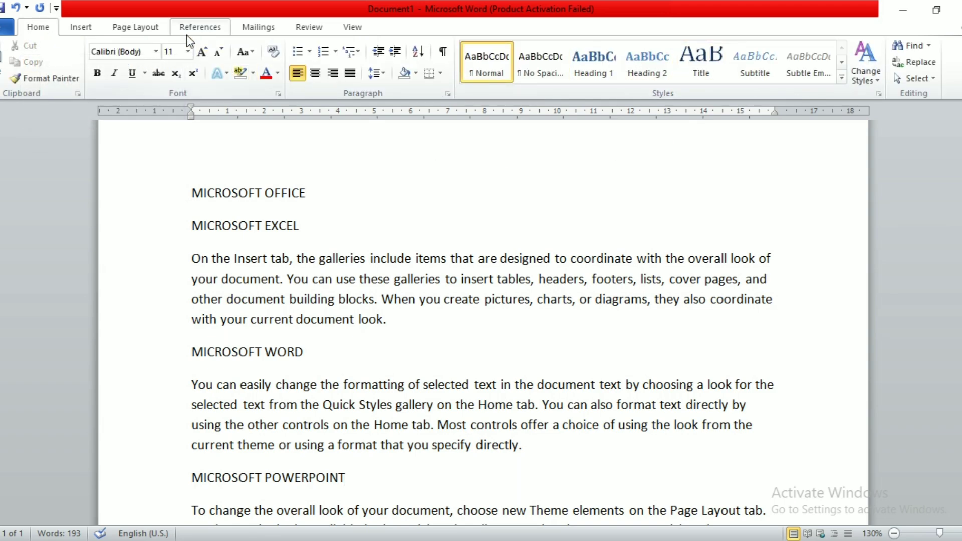
{"action": "left_click", "coordinate": [216, 27]}
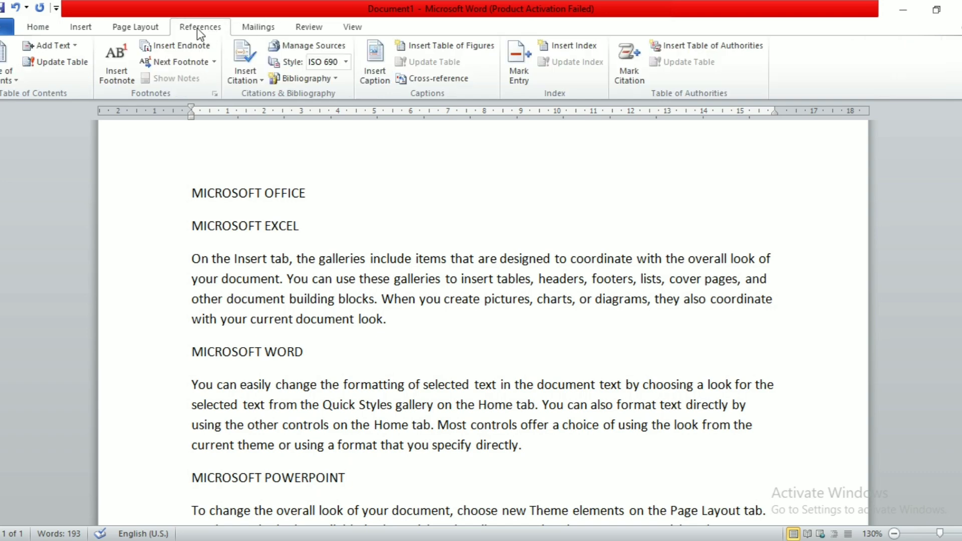
Step: Mark the MICROSOFT OFFICE heading as a Level 1 entry for the table of contents
{"action": "left_click", "coordinate": [142, 200]}
{"action": "left_click", "coordinate": [62, 49]}
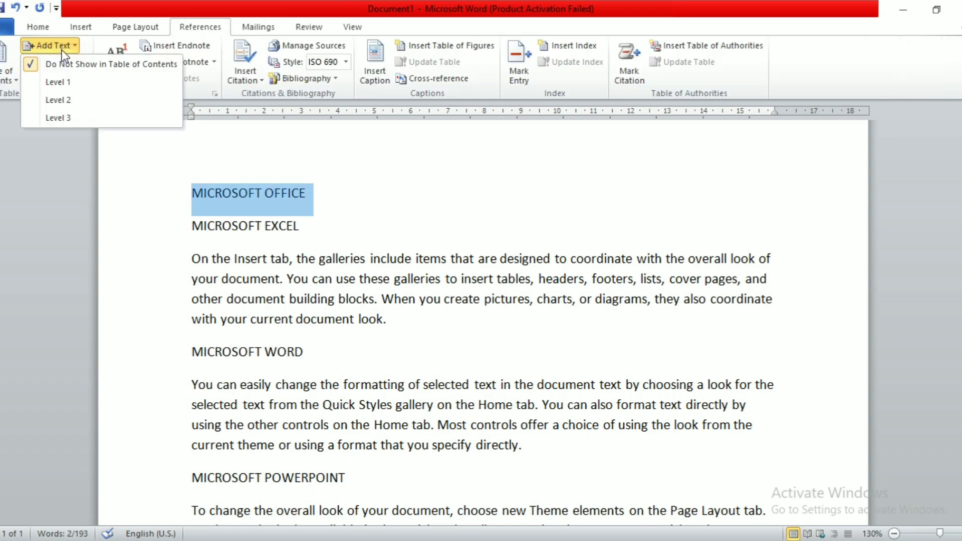
{"action": "left_click", "coordinate": [66, 83]}
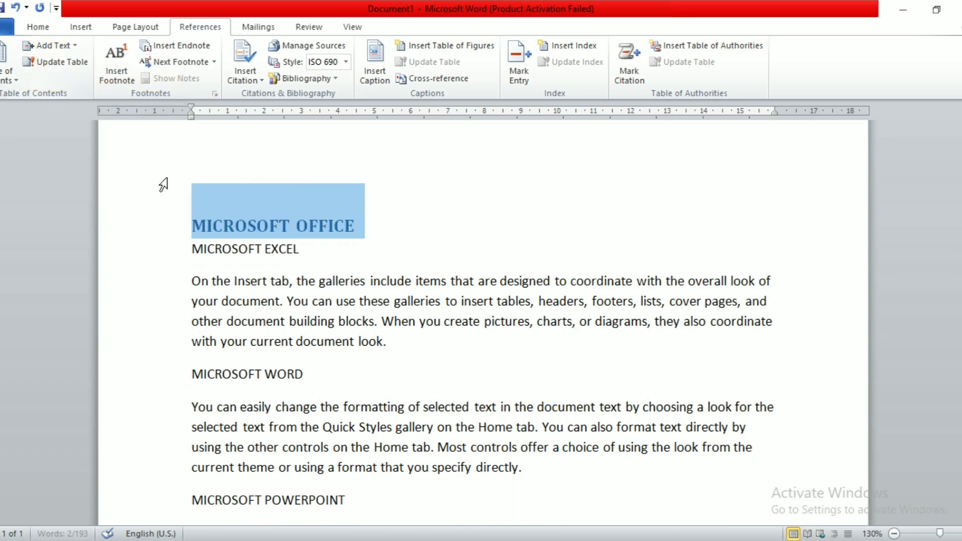
{"action": "left_click", "coordinate": [383, 237]}
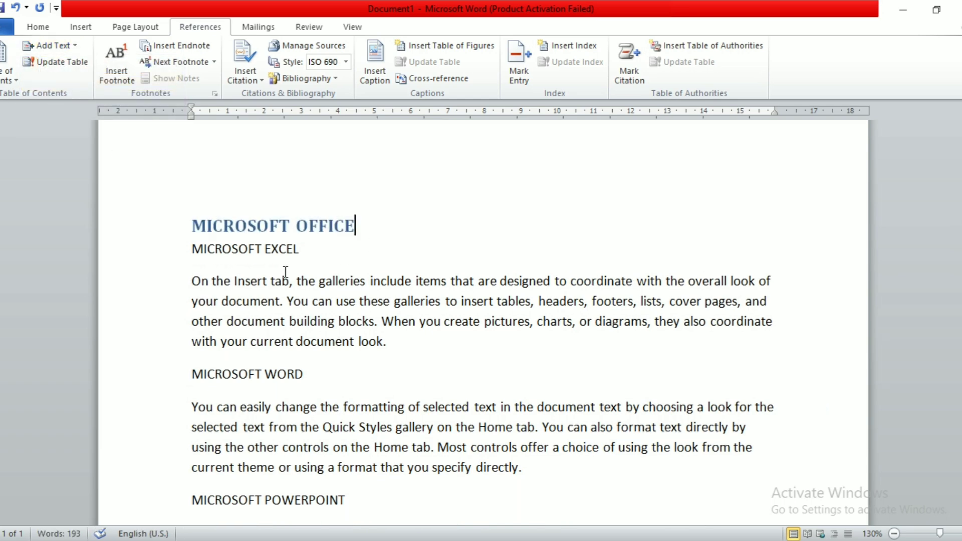
Step: Mark the MICROSOFT EXCEL and MICROSOFT WORD headings as Level 2 entries for the table of contents
{"action": "left_click", "coordinate": [147, 267]}
{"action": "left_click", "coordinate": [59, 43]}
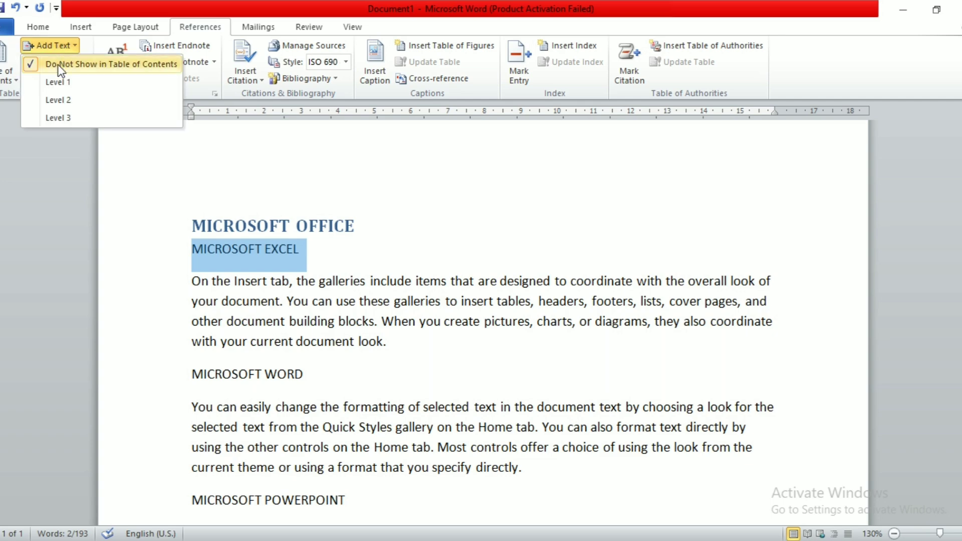
{"action": "left_click", "coordinate": [63, 101]}
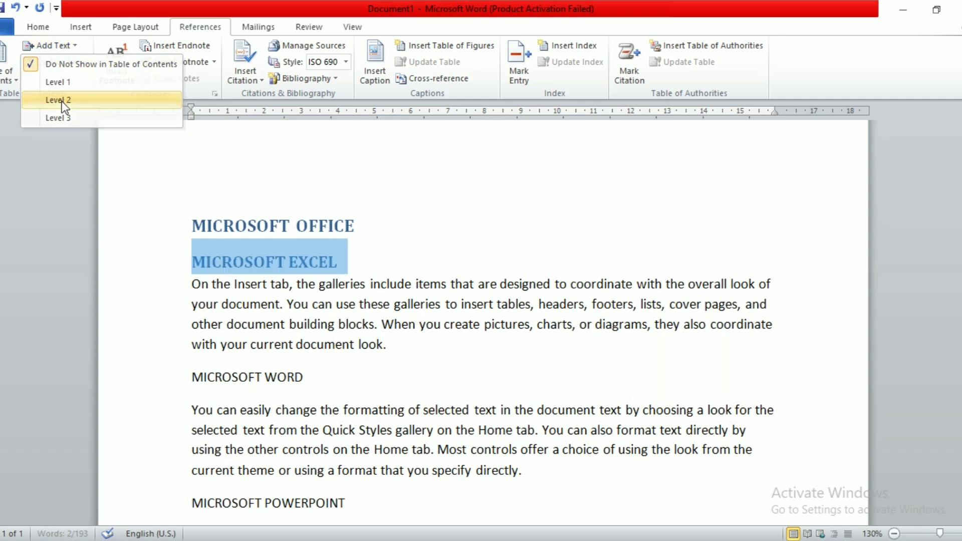
{"action": "left_click", "coordinate": [151, 387]}
{"action": "left_click", "coordinate": [74, 49]}
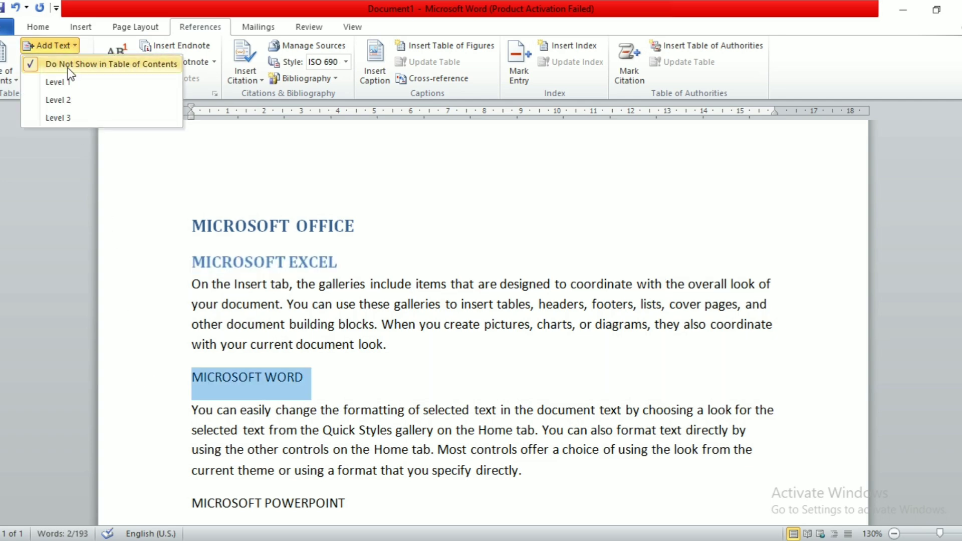
{"action": "left_click", "coordinate": [57, 100]}
Step: Mark the MICROSOFT POWERPOINT heading as a Level 2 entry for the table of contents
{"action": "scroll", "coordinate": [168, 317], "scroll_direction": "down", "scroll_amount": 3}
{"action": "left_click", "coordinate": [168, 317]}
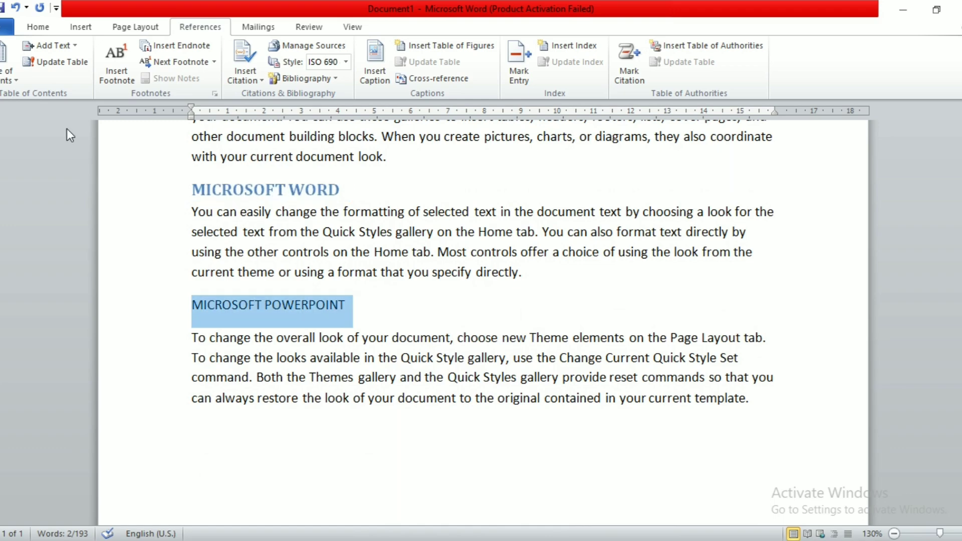
{"action": "left_click", "coordinate": [50, 45]}
{"action": "left_click", "coordinate": [48, 104]}
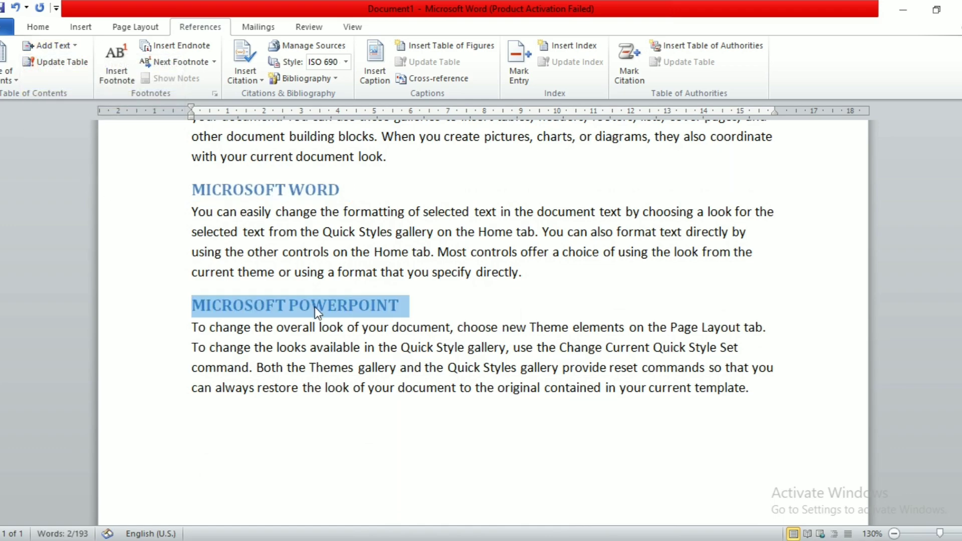
{"action": "left_click", "coordinate": [315, 307]}
{"action": "scroll", "coordinate": [316, 307], "scroll_direction": "up", "scroll_amount": 2}
{"action": "scroll", "coordinate": [319, 307], "scroll_direction": "down", "scroll_amount": 2}
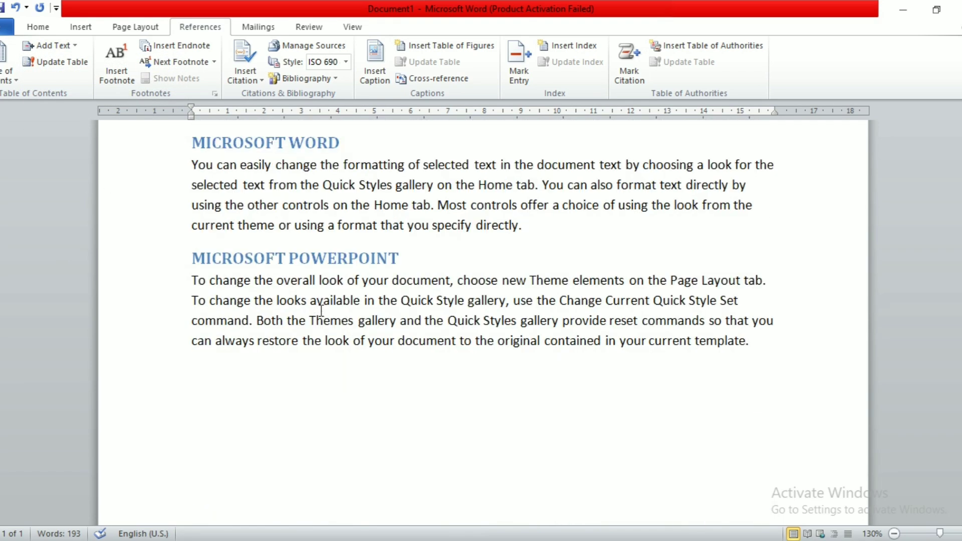
Step: Insert a page break after the last paragraph of the MICROSOFT POWERPOINT section
{"action": "scroll", "coordinate": [549, 354], "scroll_direction": "down", "scroll_amount": 2}
{"action": "left_click", "coordinate": [526, 350]}
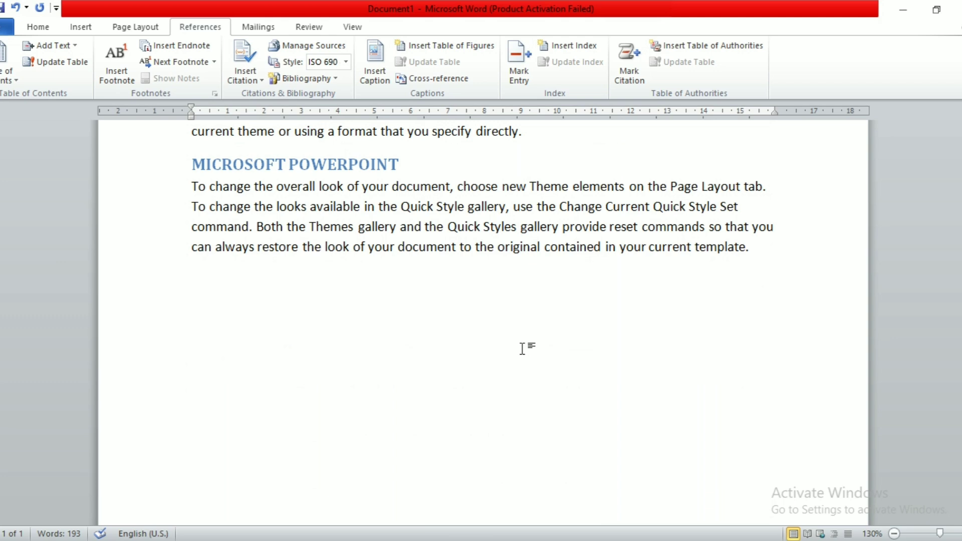
{"action": "key", "text": "ctrl+Return"}
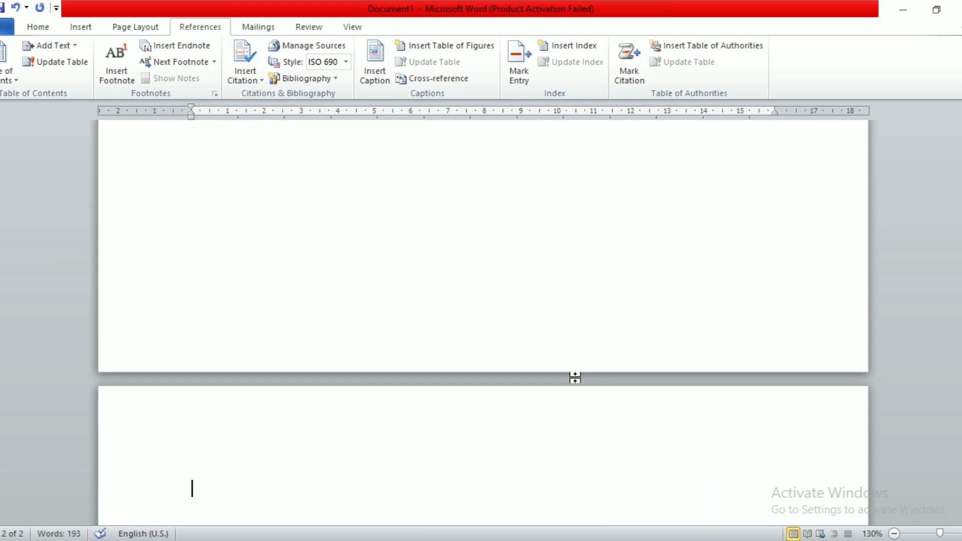
Step: Insert a custom table of contents on the new page with the From template format, dotted leaders, right-aligned page numbers and 3 levels
{"action": "scroll", "coordinate": [572, 384], "scroll_direction": "down", "scroll_amount": 1}
{"action": "scroll", "coordinate": [570, 391], "scroll_direction": "down", "scroll_amount": 2}
{"action": "scroll", "coordinate": [258, 347], "scroll_direction": "down", "scroll_amount": 2}
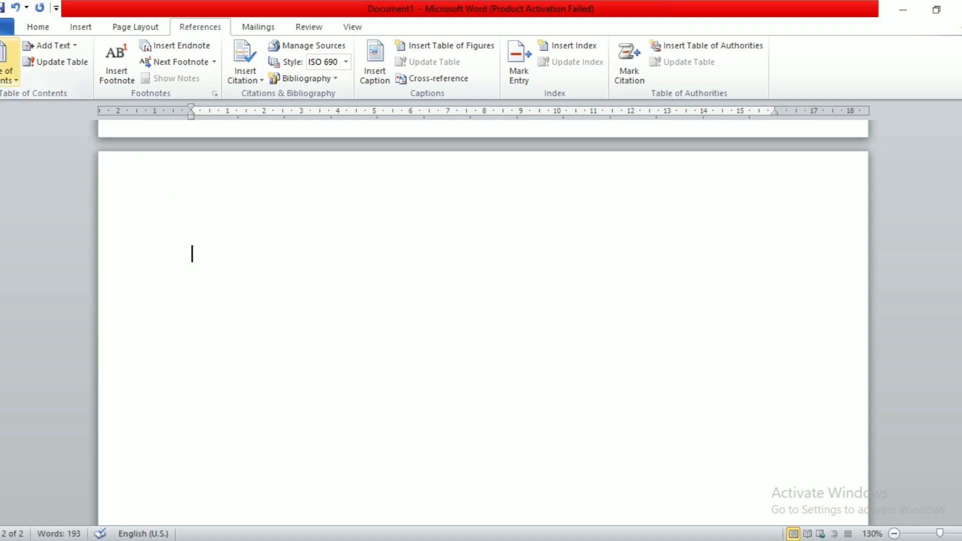
{"action": "left_click", "coordinate": [9, 65]}
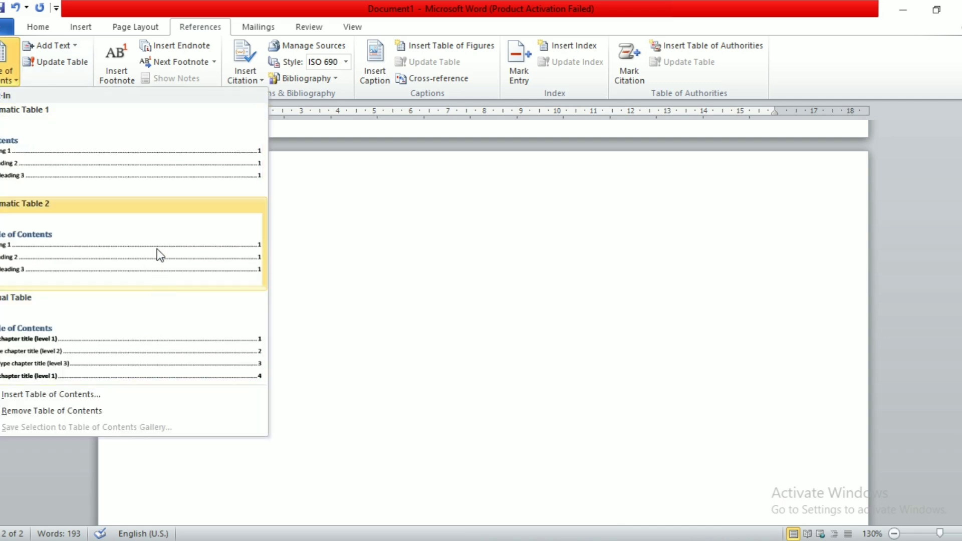
{"action": "left_click", "coordinate": [5, 397]}
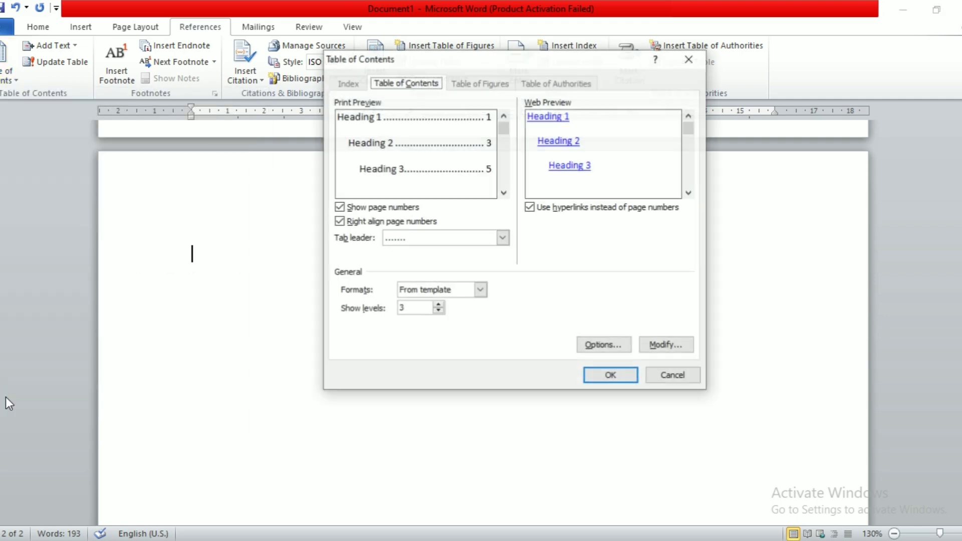
{"action": "left_click", "coordinate": [623, 378]}
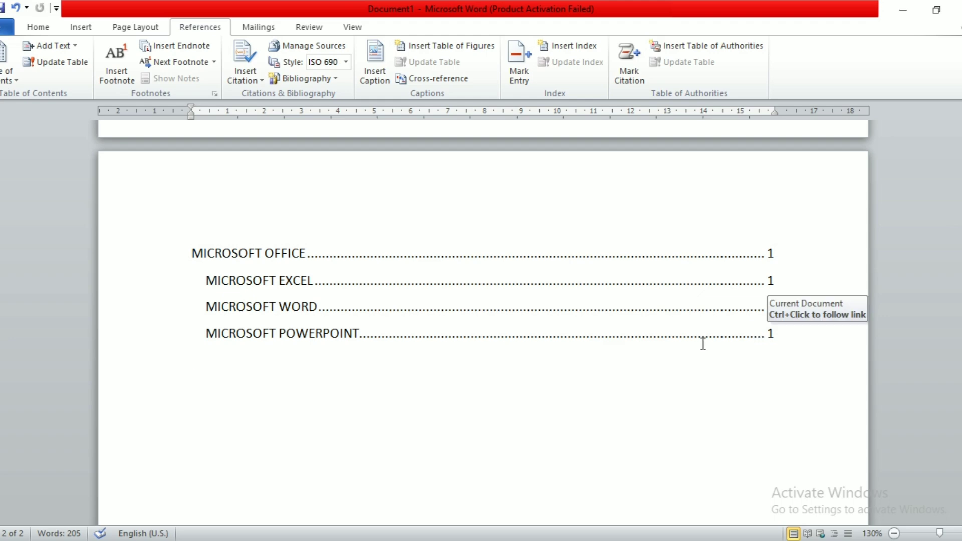
Step: Test the table of contents links by following the MICROSOFT POWERPOINT, MICROSOFT WORD and MICROSOFT OFFICE entries
{"action": "left_click", "coordinate": [272, 341]}
{"action": "left_click", "coordinate": [272, 341], "text": "ctrl"}
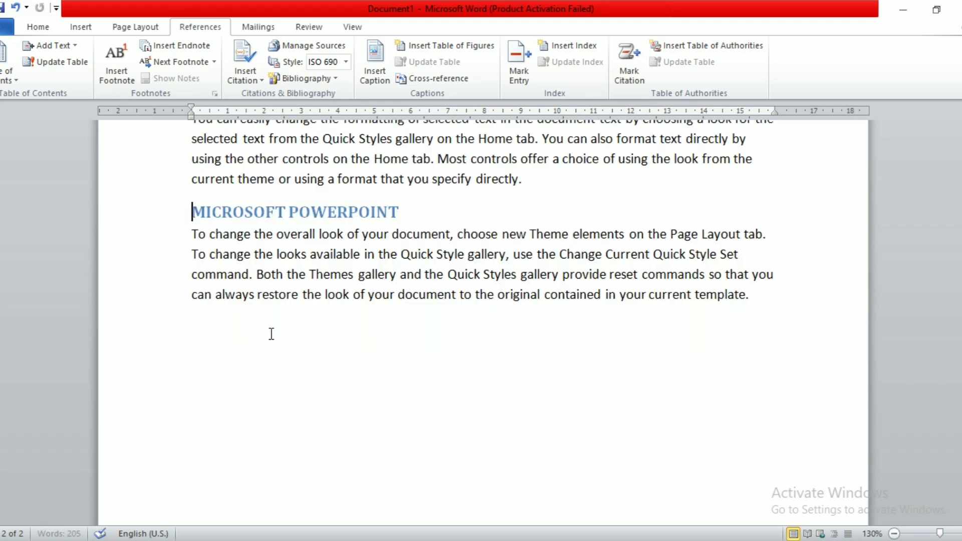
{"action": "scroll", "coordinate": [257, 301], "scroll_direction": "down", "scroll_amount": 5}
{"action": "scroll", "coordinate": [258, 328], "scroll_direction": "down", "scroll_amount": 5}
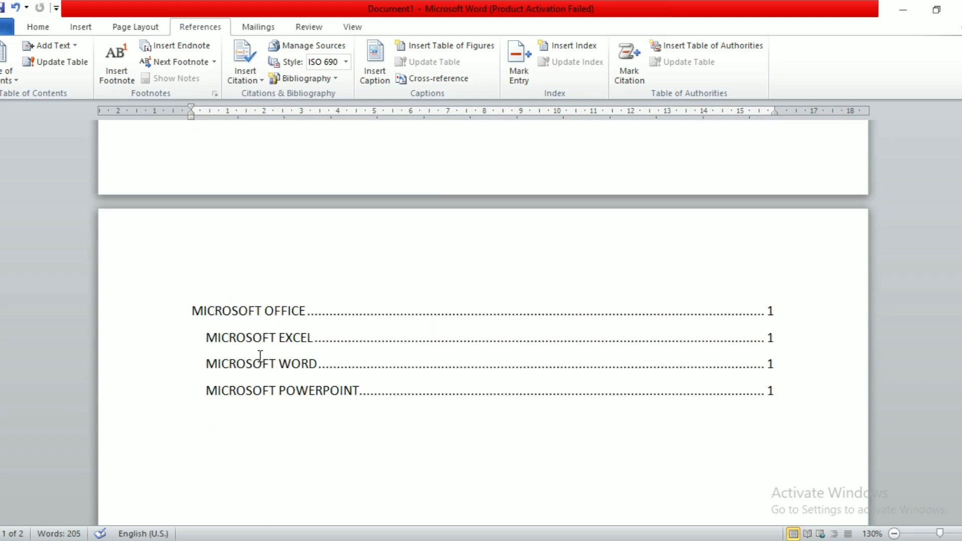
{"action": "left_click", "coordinate": [248, 364], "text": "ctrl"}
{"action": "scroll", "coordinate": [289, 321], "scroll_direction": "down", "scroll_amount": 10}
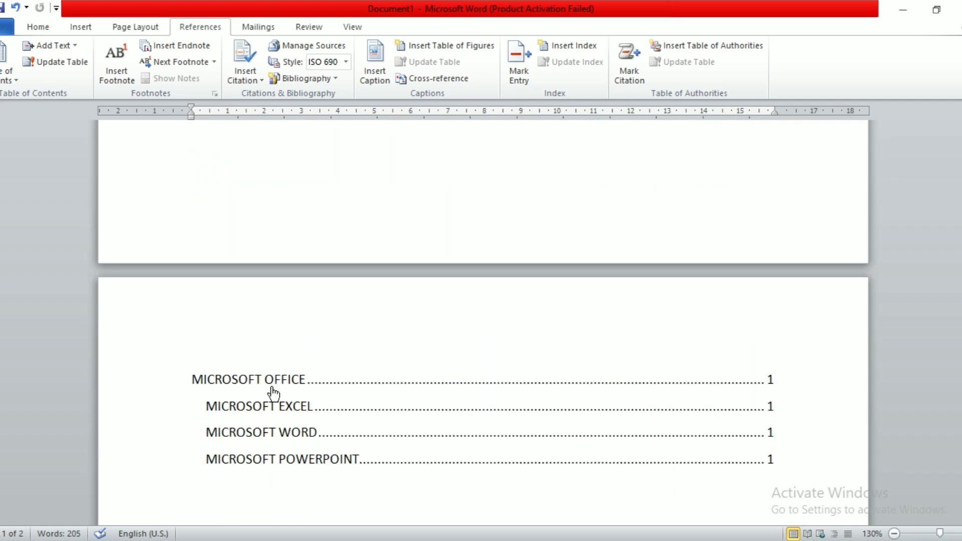
{"action": "left_click", "coordinate": [271, 381], "text": "ctrl"}
Step: Add a new line reading MICROSOFT ACCESS below the MICROSOFT POWERPOINT paragraph
{"action": "scroll", "coordinate": [272, 386], "scroll_direction": "down", "scroll_amount": 3}
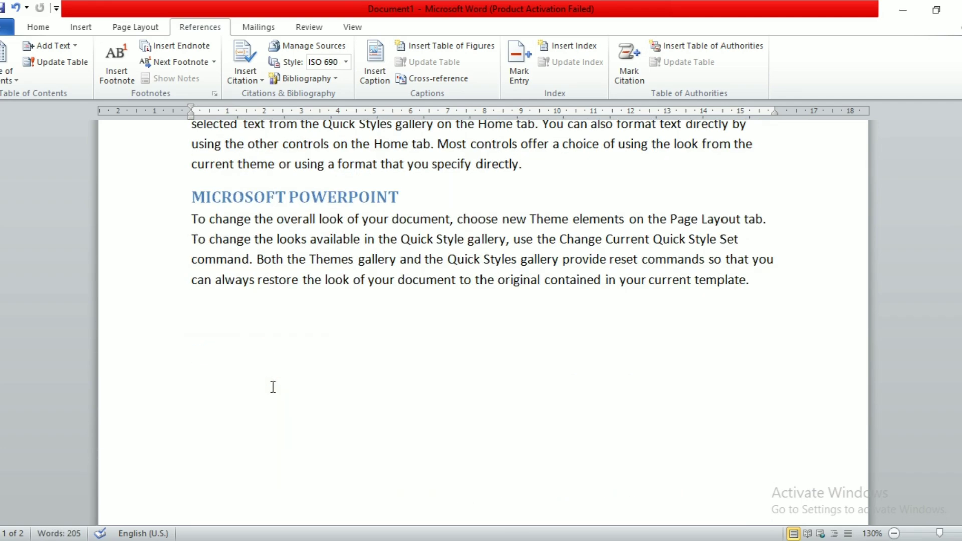
{"action": "left_click", "coordinate": [757, 285]}
{"action": "key", "text": "Return"}
{"action": "type", "text": "MICROSF"}
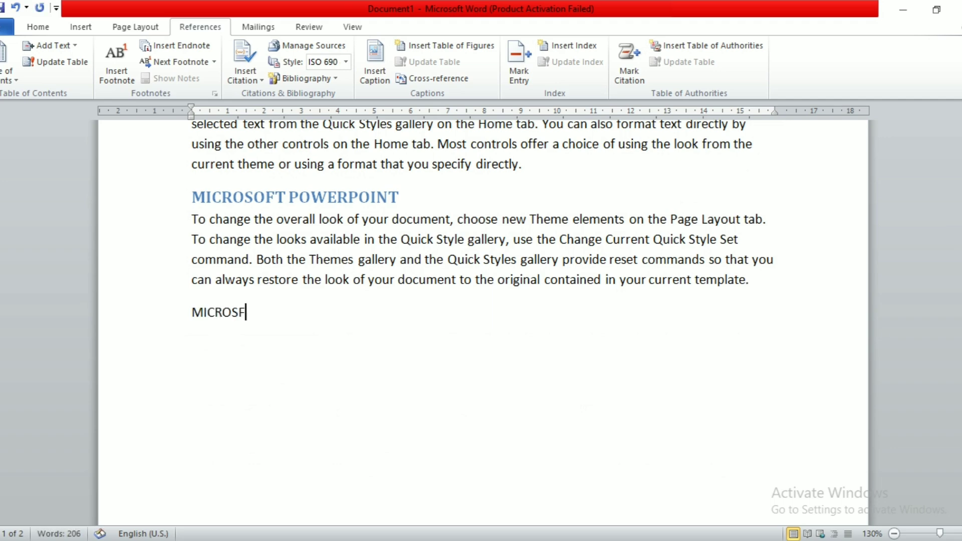
{"action": "key", "text": "BackSpace"}
{"action": "type", "text": "OFT E"}
{"action": "key", "text": "BackSpace"}
{"action": "type", "text": "ACC"}
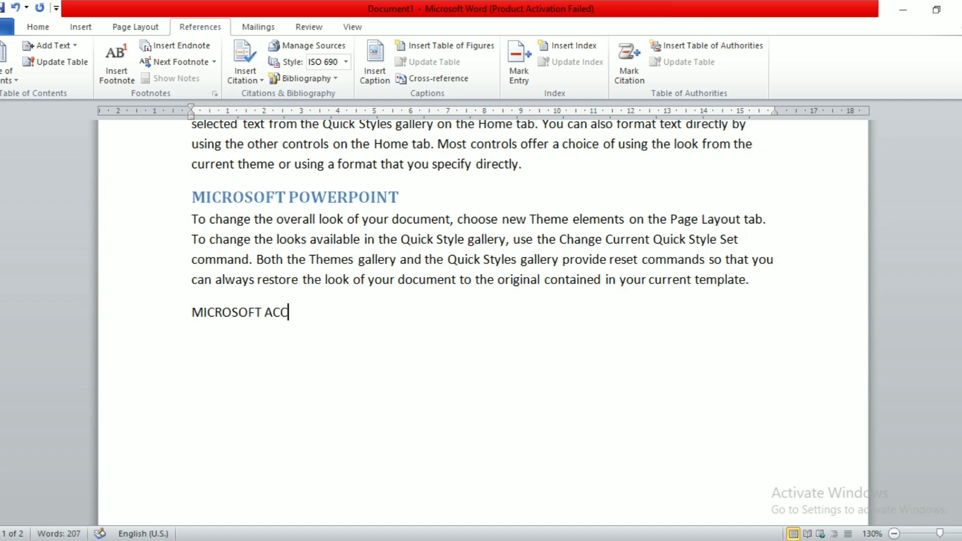
{"action": "type", "text": "ESS"}
Step: Mark the MICROSOFT ACCESS line as a Level 2 entry for the table of contents
{"action": "left_click", "coordinate": [159, 321]}
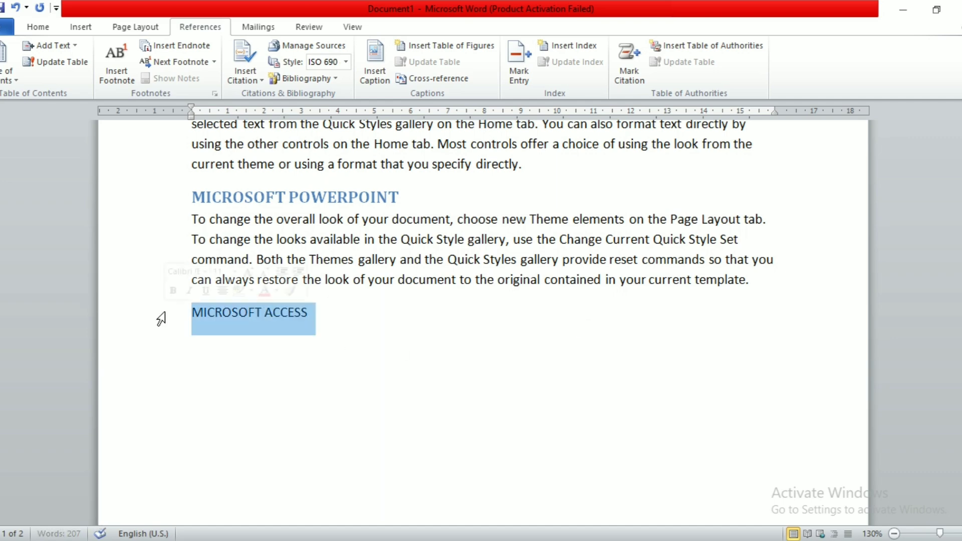
{"action": "left_click", "coordinate": [50, 45]}
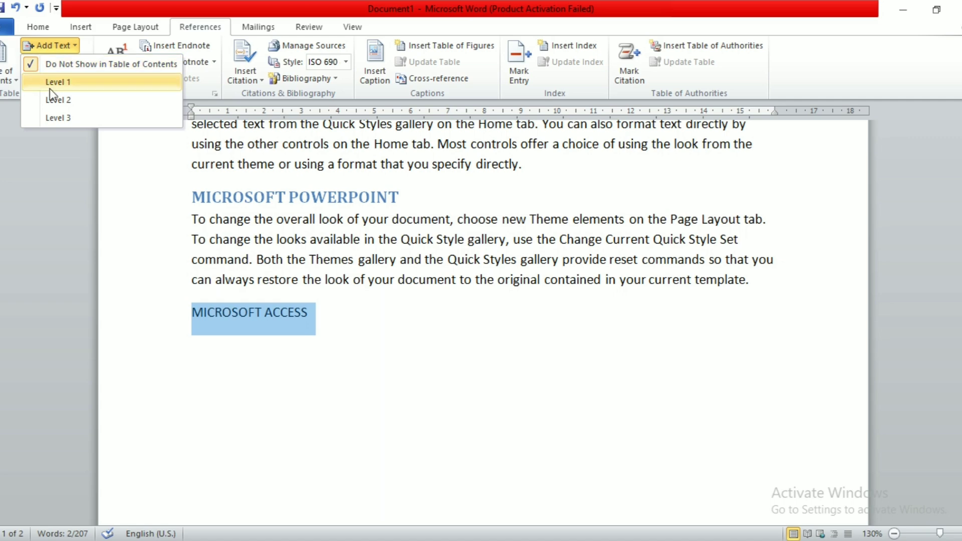
{"action": "left_click", "coordinate": [271, 370]}
Step: Update the entire table of contents on the second page to include the new heading
{"action": "scroll", "coordinate": [272, 371], "scroll_direction": "down", "scroll_amount": 8}
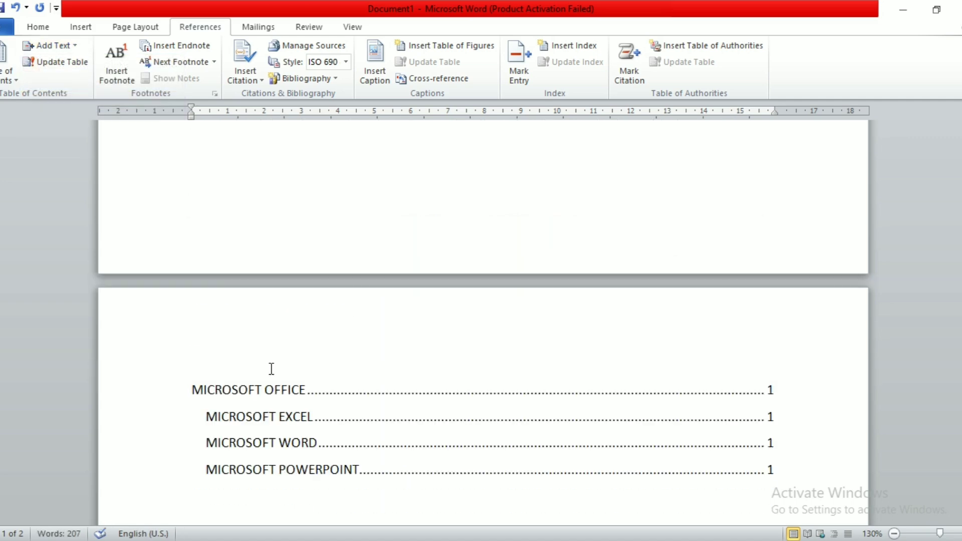
{"action": "left_click", "coordinate": [273, 374]}
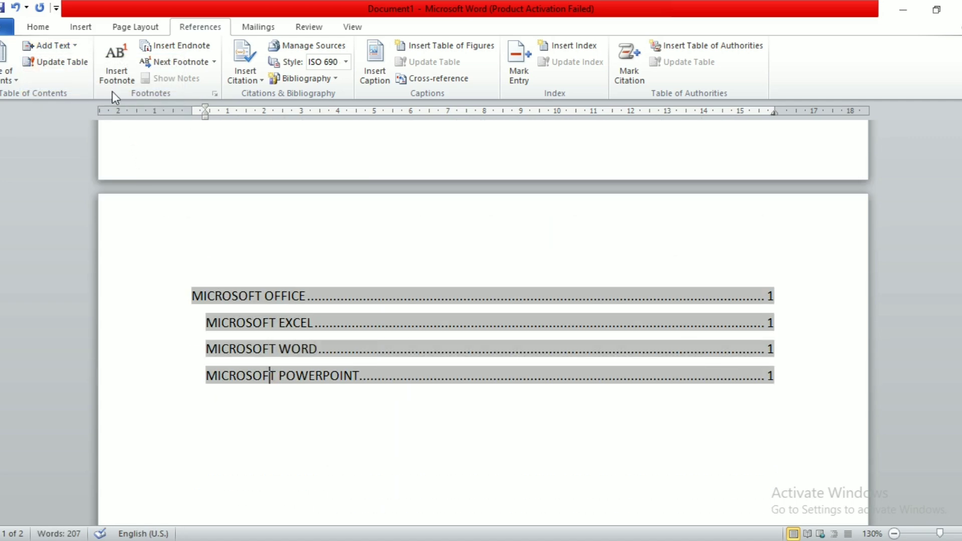
{"action": "left_click", "coordinate": [85, 68]}
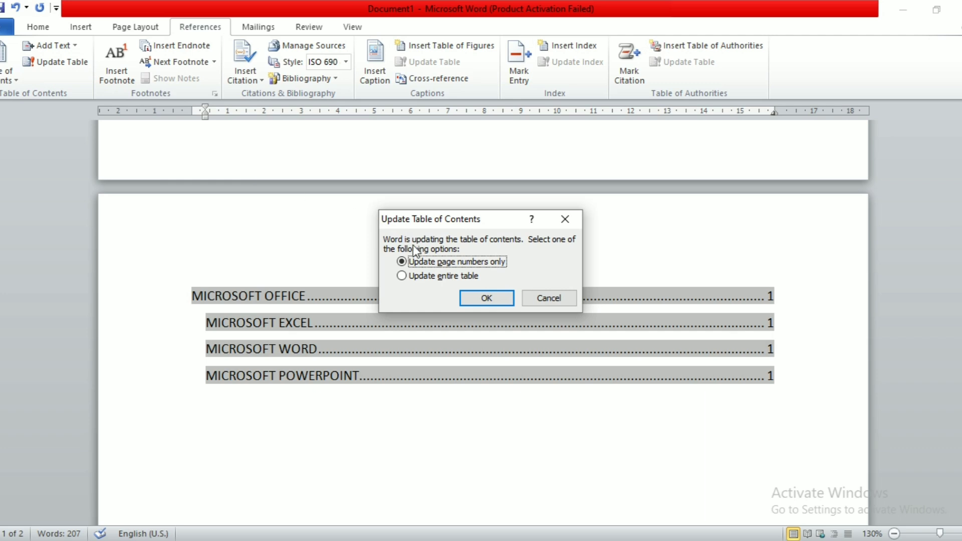
{"action": "left_click", "coordinate": [424, 275]}
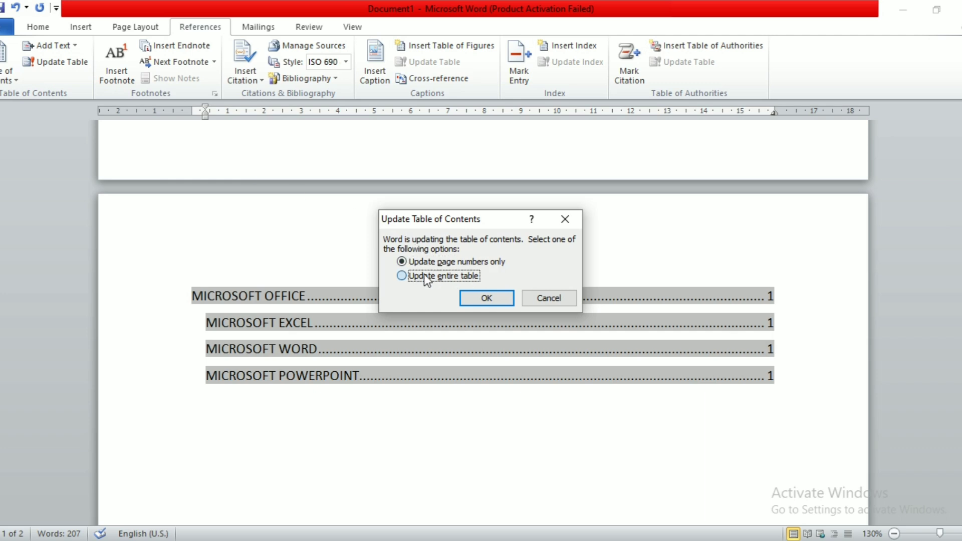
{"action": "left_click", "coordinate": [496, 300]}
{"action": "left_click", "coordinate": [484, 443]}
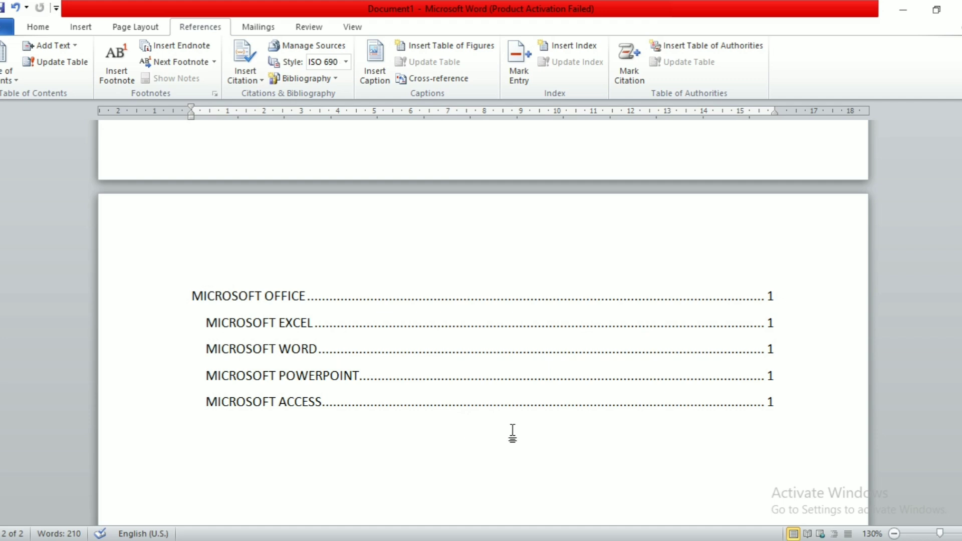
{"action": "scroll", "coordinate": [448, 346], "scroll_direction": "up", "scroll_amount": 2}
{"action": "scroll", "coordinate": [448, 346], "scroll_direction": "up", "scroll_amount": 5}
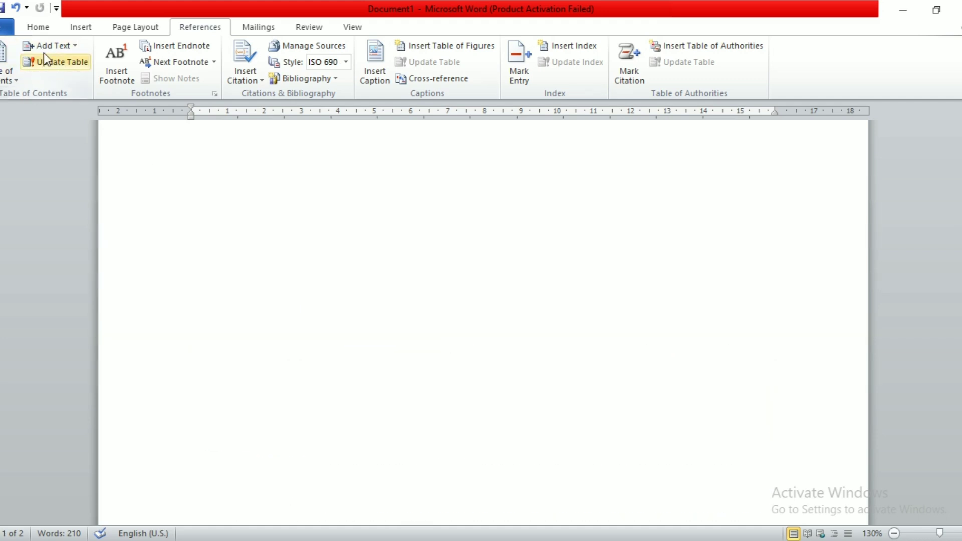
Step: Insert a footnote at the end of the MICROSOFT EXCEL paragraph with the note text OFFICE
{"action": "scroll", "coordinate": [278, 255], "scroll_direction": "up", "scroll_amount": 5}
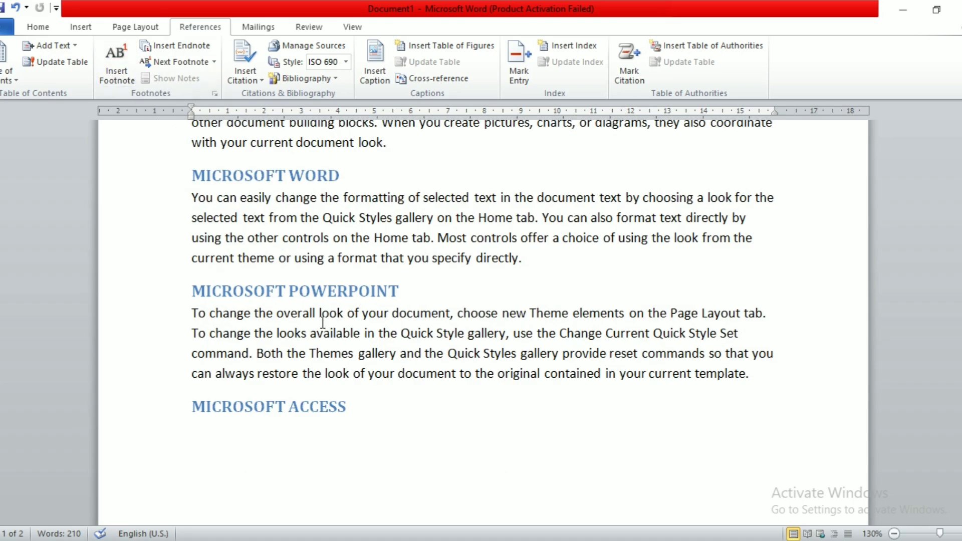
{"action": "scroll", "coordinate": [322, 322], "scroll_direction": "up", "scroll_amount": 3}
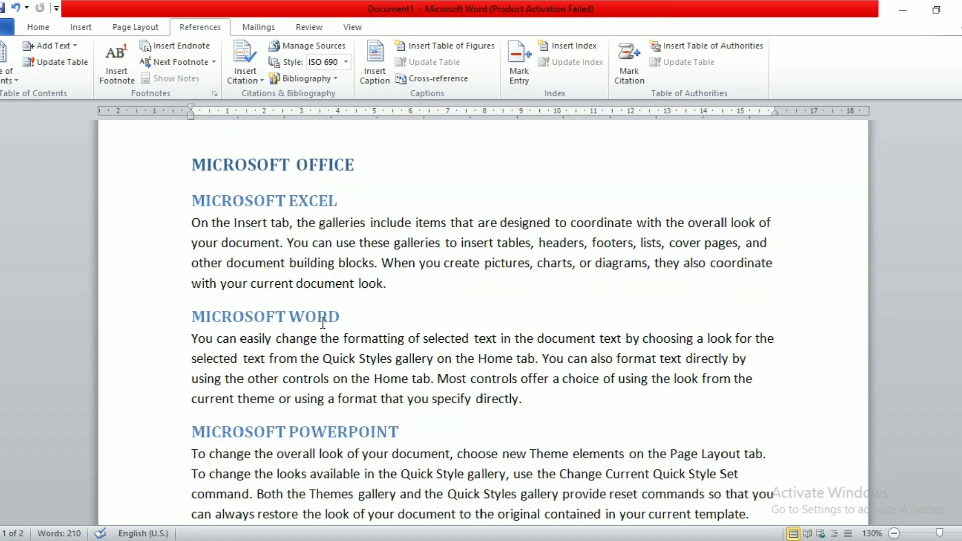
{"action": "scroll", "coordinate": [322, 322], "scroll_direction": "up", "scroll_amount": 1}
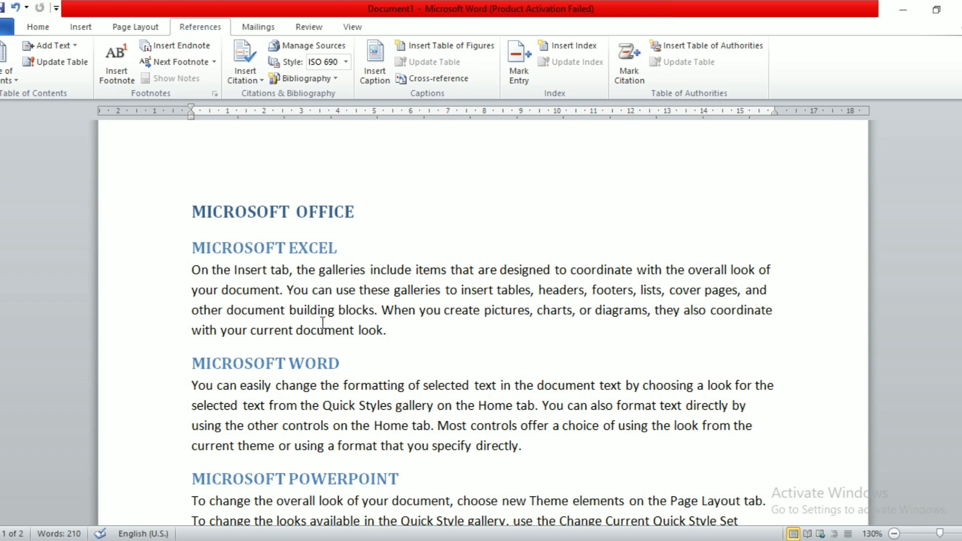
{"action": "scroll", "coordinate": [323, 322], "scroll_direction": "down", "scroll_amount": 3}
{"action": "scroll", "coordinate": [323, 323], "scroll_direction": "up", "scroll_amount": 2}
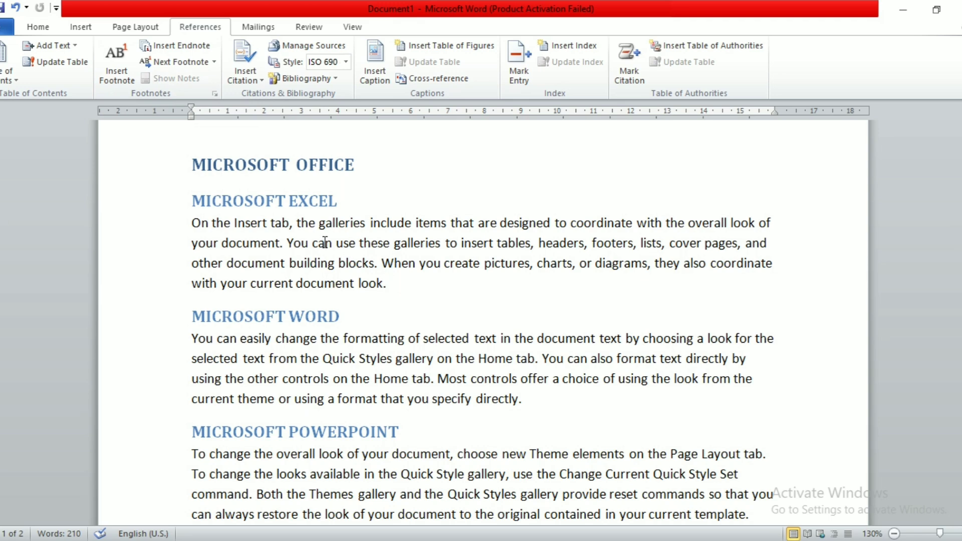
{"action": "left_click", "coordinate": [115, 75]}
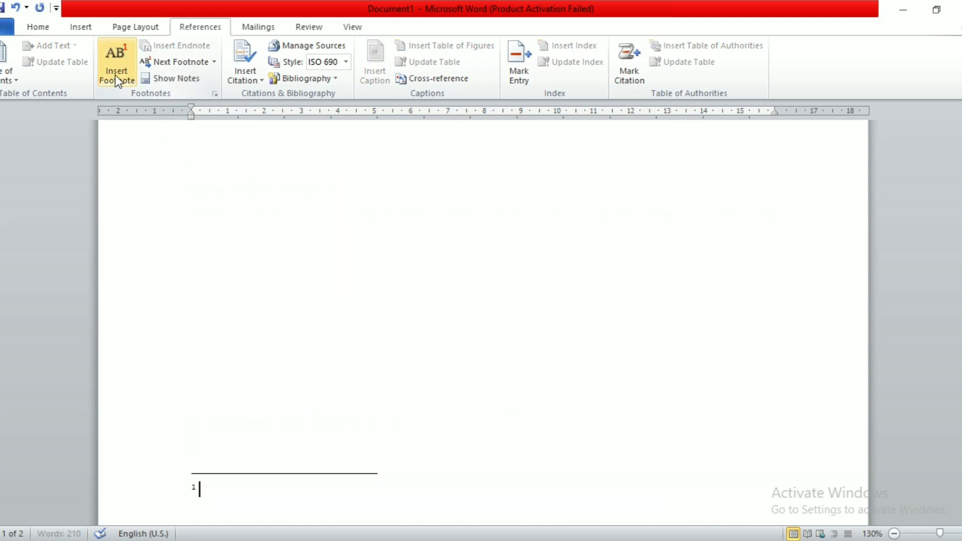
{"action": "scroll", "coordinate": [296, 320], "scroll_direction": "down", "scroll_amount": 3}
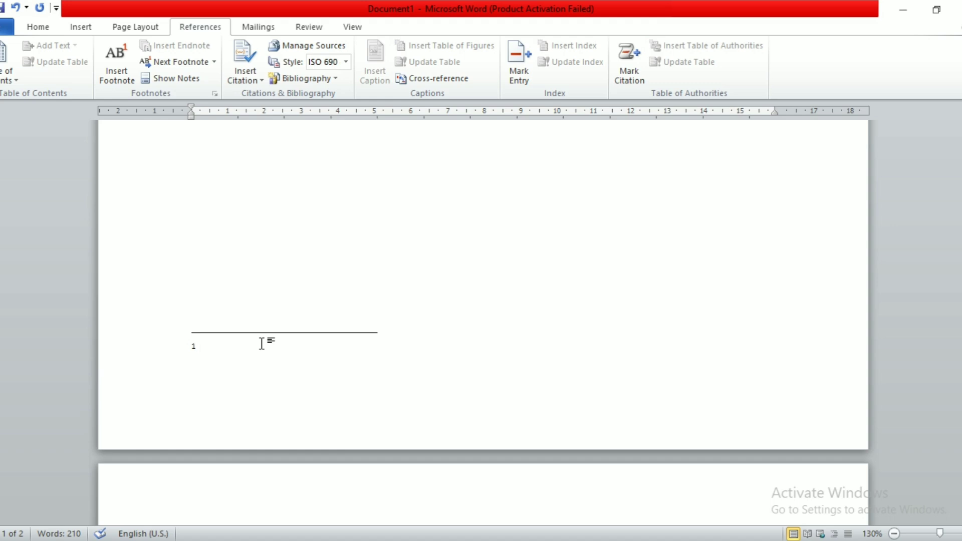
{"action": "type", "text": "OFFCE"}
{"action": "key", "text": "BackSpace"}
{"action": "key", "text": "BackSpace"}
{"action": "type", "text": "ICE"}
Step: Test the footnote link by jumping between the OFFICE note and its reference mark in the MICROSOFT EXCEL paragraph
{"action": "double_click", "coordinate": [195, 349]}
{"action": "scroll", "coordinate": [404, 173], "scroll_direction": "up", "scroll_amount": 2}
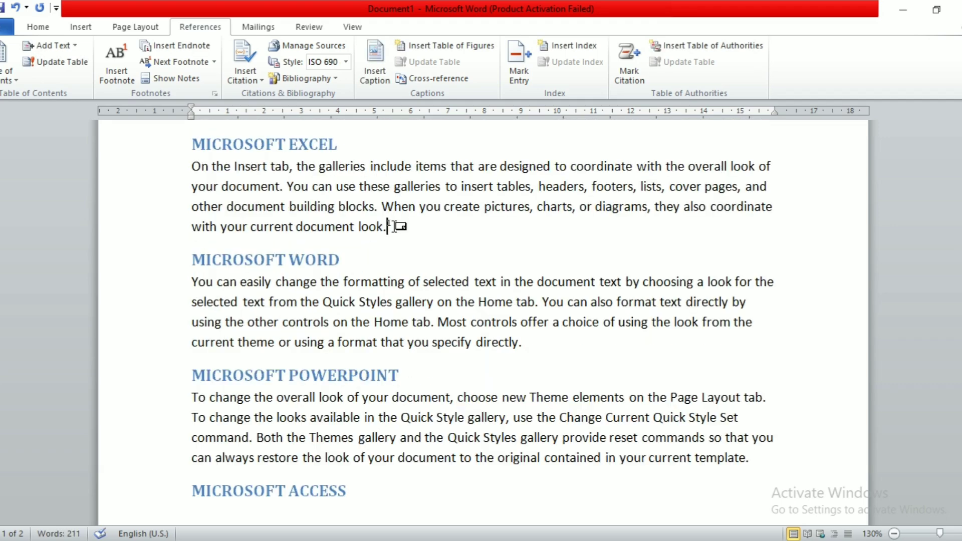
{"action": "mouse_move", "coordinate": [390, 226]}
{"action": "double_click", "coordinate": [390, 226]}
{"action": "scroll", "coordinate": [373, 363], "scroll_direction": "down", "scroll_amount": 1}
{"action": "scroll", "coordinate": [370, 370], "scroll_direction": "up", "scroll_amount": 1}
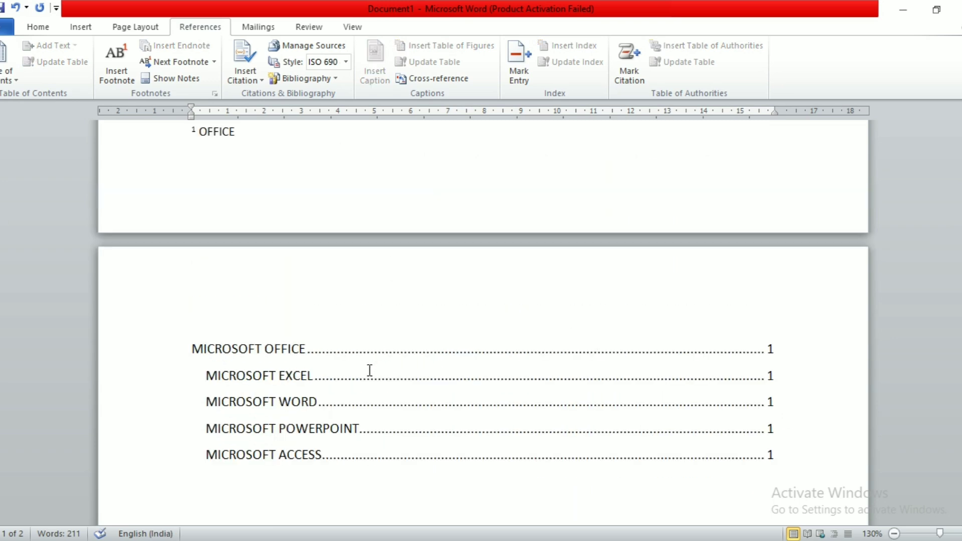
{"action": "scroll", "coordinate": [370, 371], "scroll_direction": "up", "scroll_amount": 2}
{"action": "scroll", "coordinate": [370, 370], "scroll_direction": "up", "scroll_amount": 15}
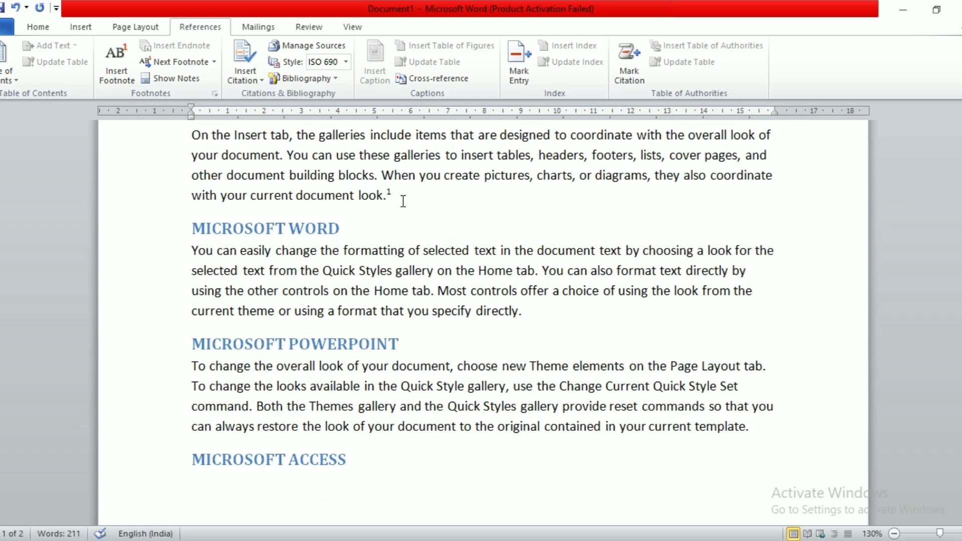
{"action": "scroll", "coordinate": [464, 240], "scroll_direction": "down", "scroll_amount": 12}
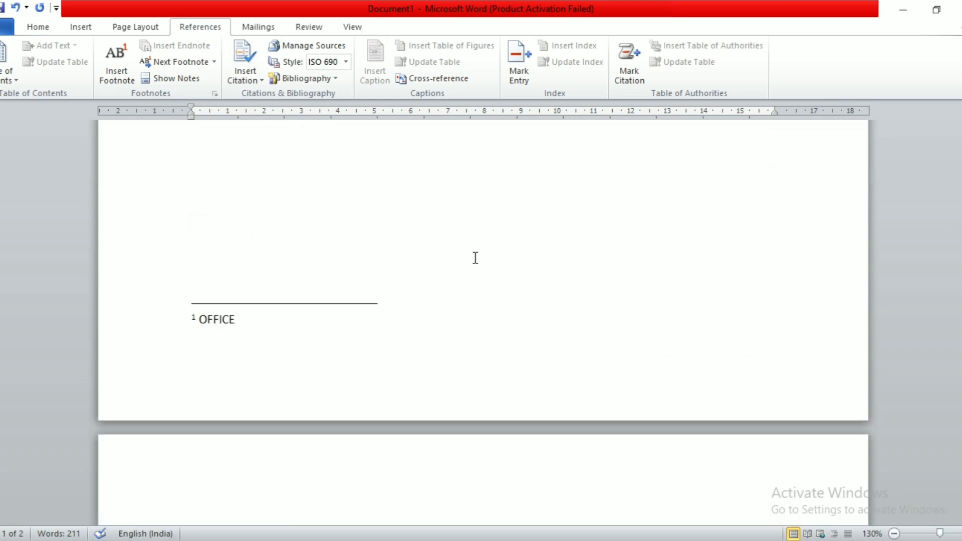
Step: Insert a footnote in front of the MICROSOFT OFFICE entry in the table of contents and follow its reference mark
{"action": "left_click", "coordinate": [189, 254]}
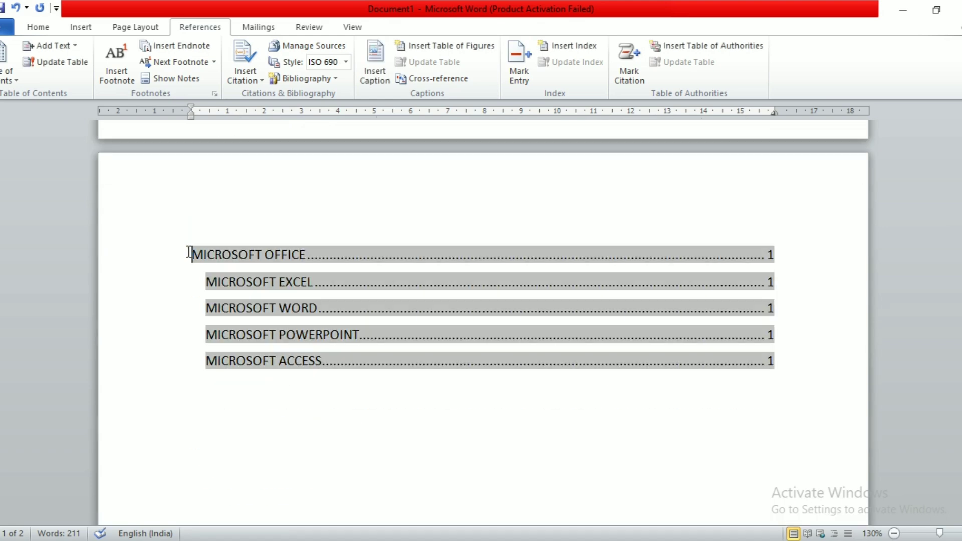
{"action": "left_click", "coordinate": [125, 57]}
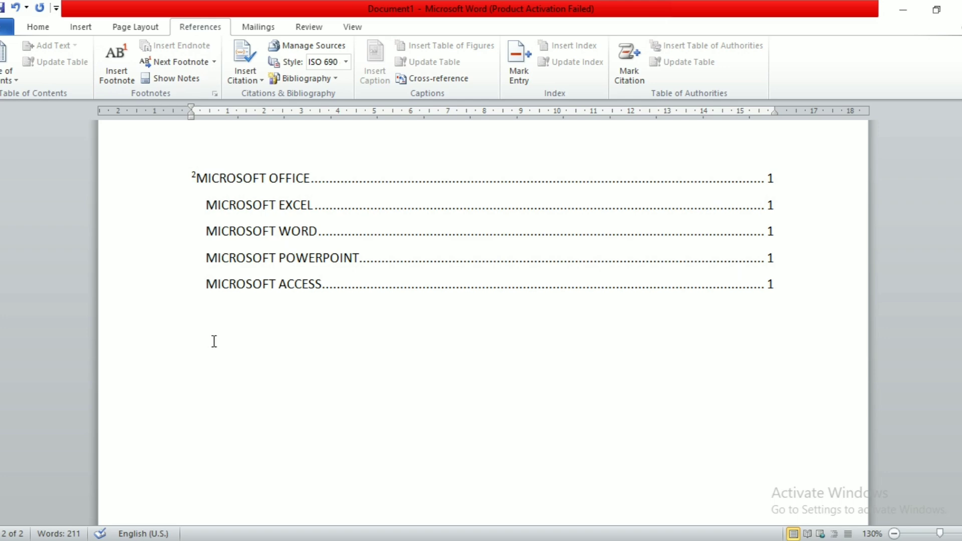
{"action": "double_click", "coordinate": [195, 176]}
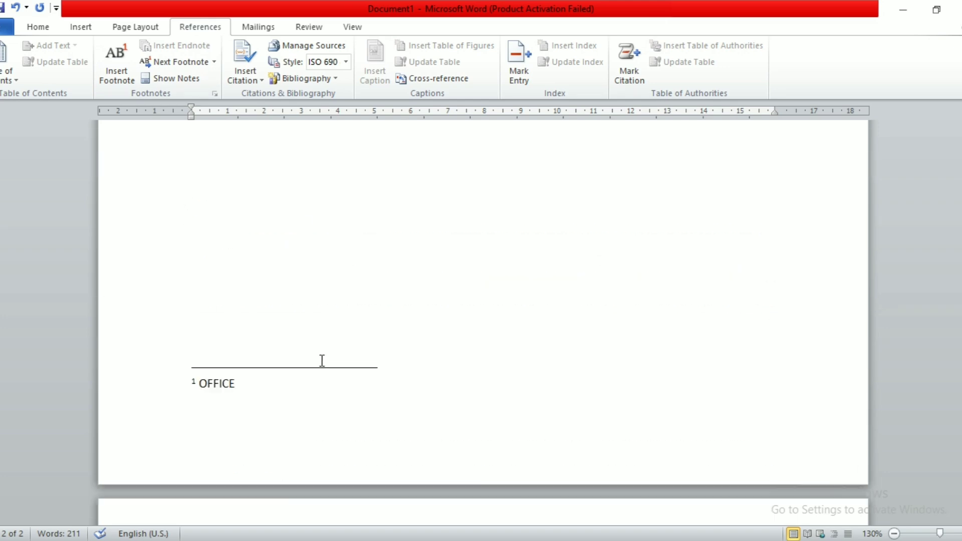
Step: Insert an endnote inside the word "are" in the MICROSOFT EXCEL paragraph with the note text END OF MY LESSON
{"action": "scroll", "coordinate": [322, 361], "scroll_direction": "up", "scroll_amount": 10}
{"action": "left_click", "coordinate": [459, 214]}
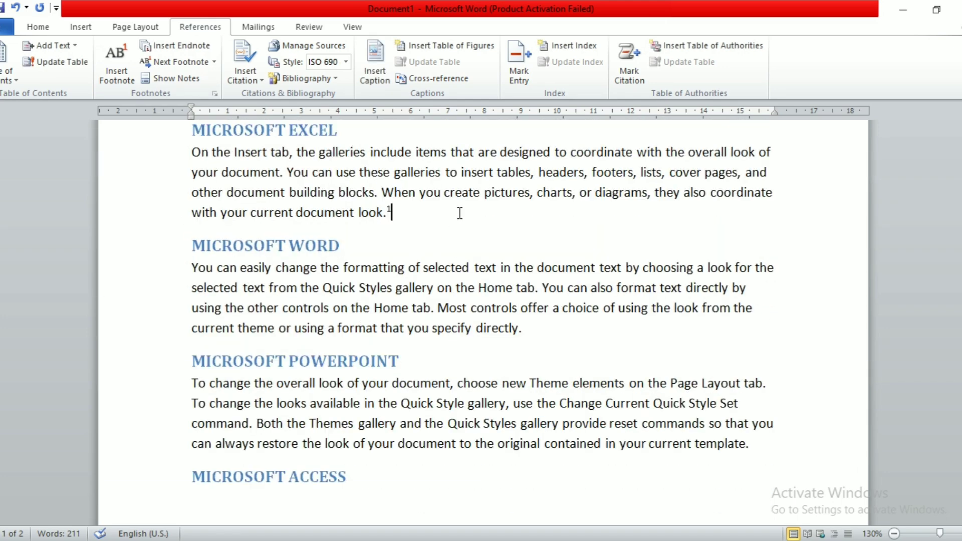
{"action": "left_click", "coordinate": [484, 153]}
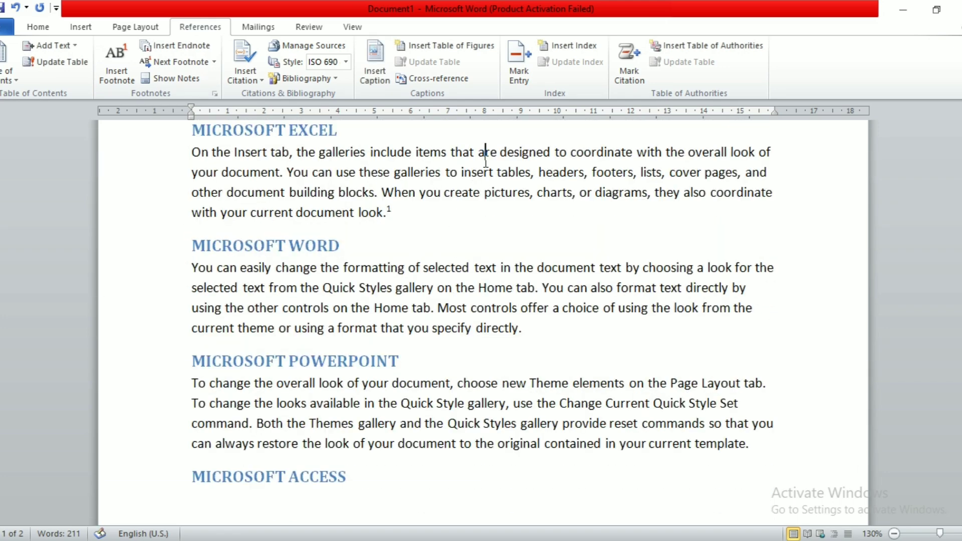
{"action": "left_click", "coordinate": [165, 44]}
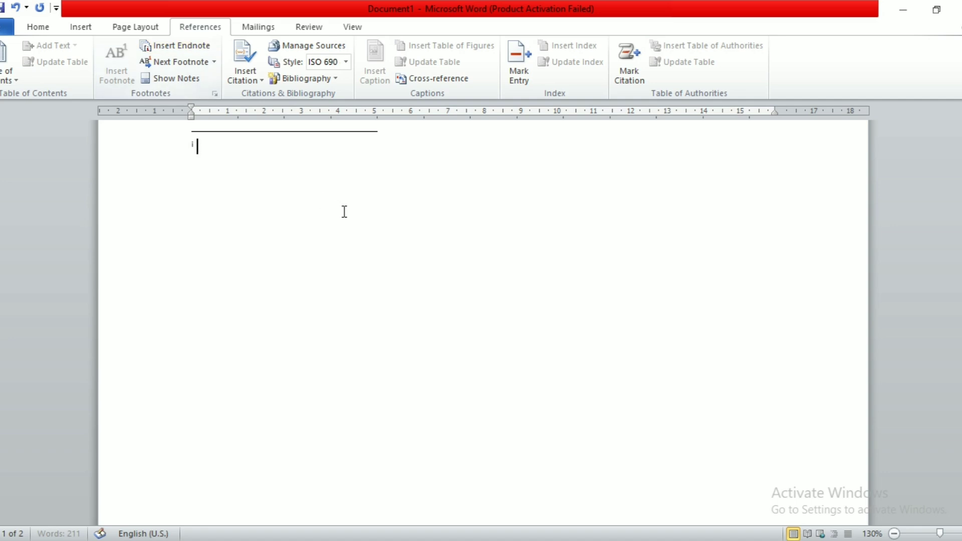
{"action": "scroll", "coordinate": [346, 217], "scroll_direction": "up", "scroll_amount": 2}
{"action": "type", "text": "E"}
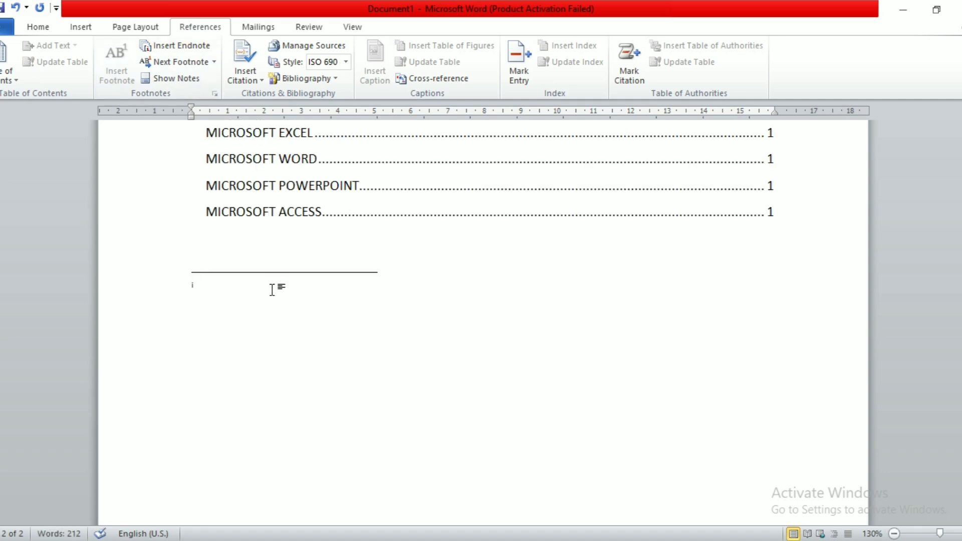
{"action": "type", "text": "ND OF MY"}
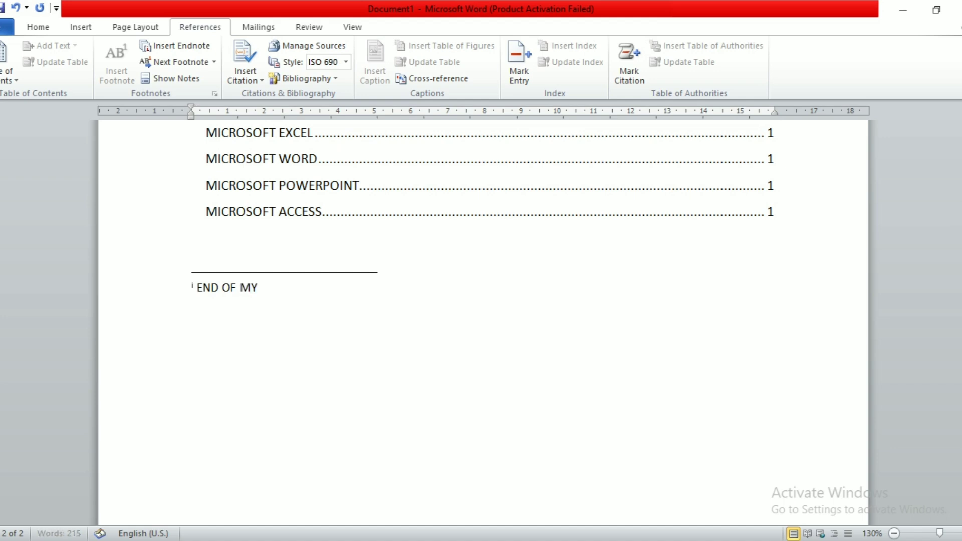
{"action": "type", "text": " LESSON"}
Step: Jump from the END OF MY LESSON endnote to its reference mark in the MICROSOFT EXCEL paragraph
{"action": "double_click", "coordinate": [192, 286]}
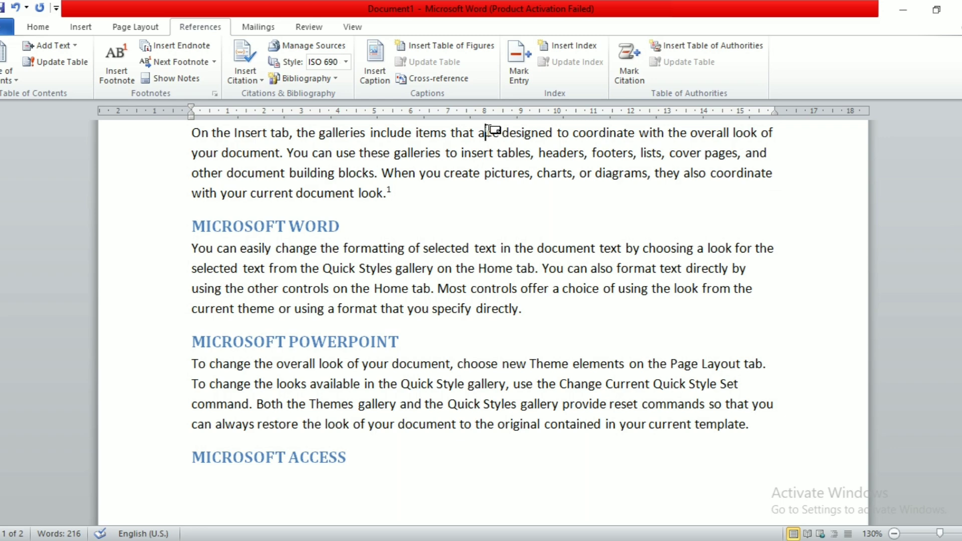
{"action": "scroll", "coordinate": [492, 150], "scroll_direction": "up", "scroll_amount": 1}
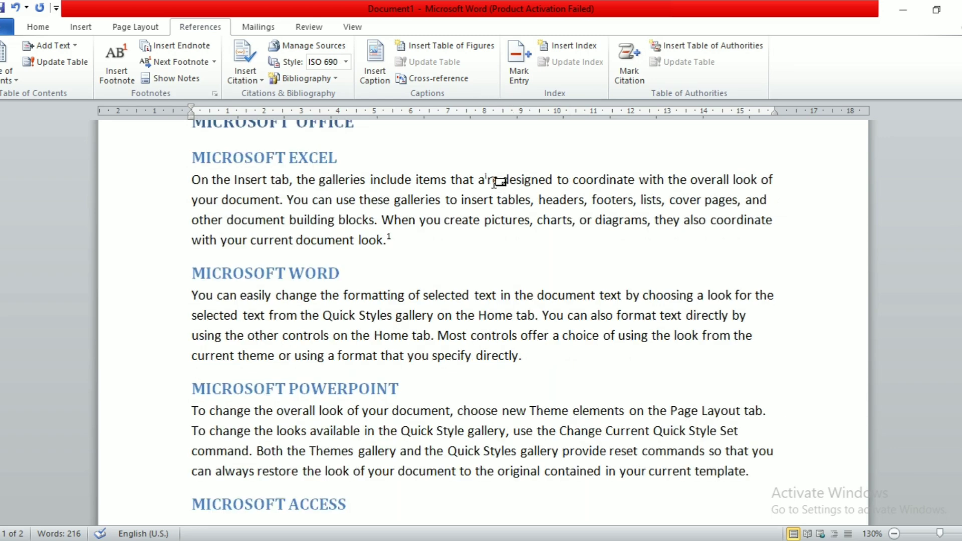
{"action": "left_click", "coordinate": [438, 268]}
{"action": "scroll", "coordinate": [369, 257], "scroll_direction": "up", "scroll_amount": 3}
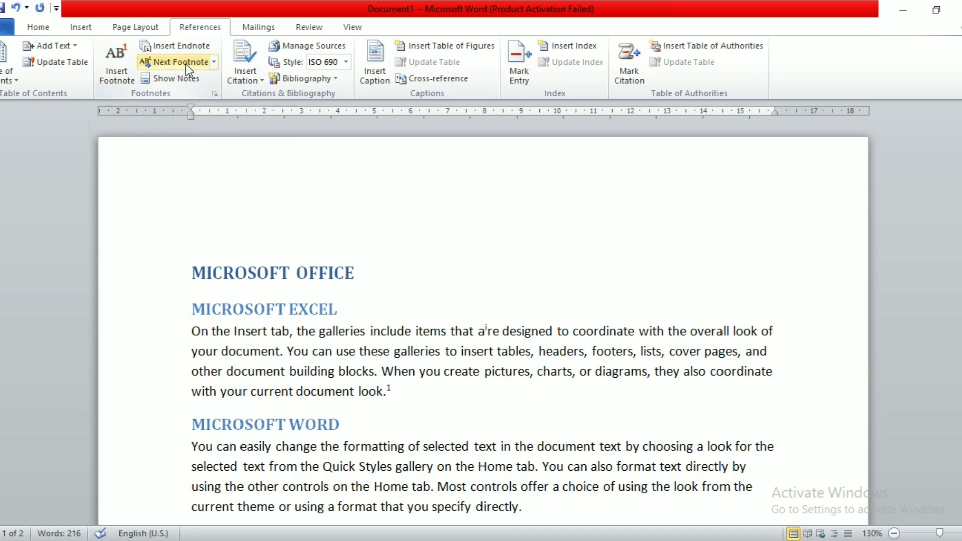
Step: Go to the next footnote twice and return to the previous footnote
{"action": "left_click", "coordinate": [213, 62]}
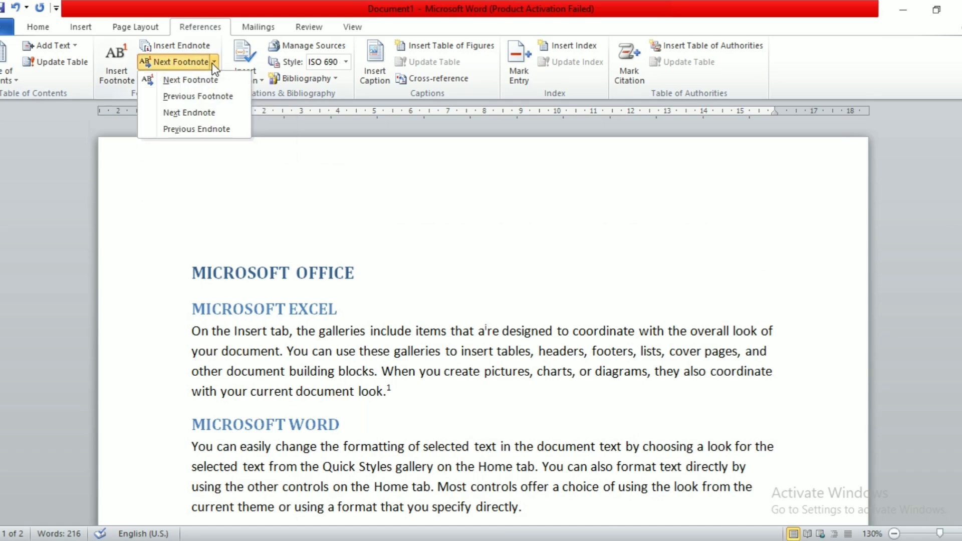
{"action": "left_click", "coordinate": [217, 79]}
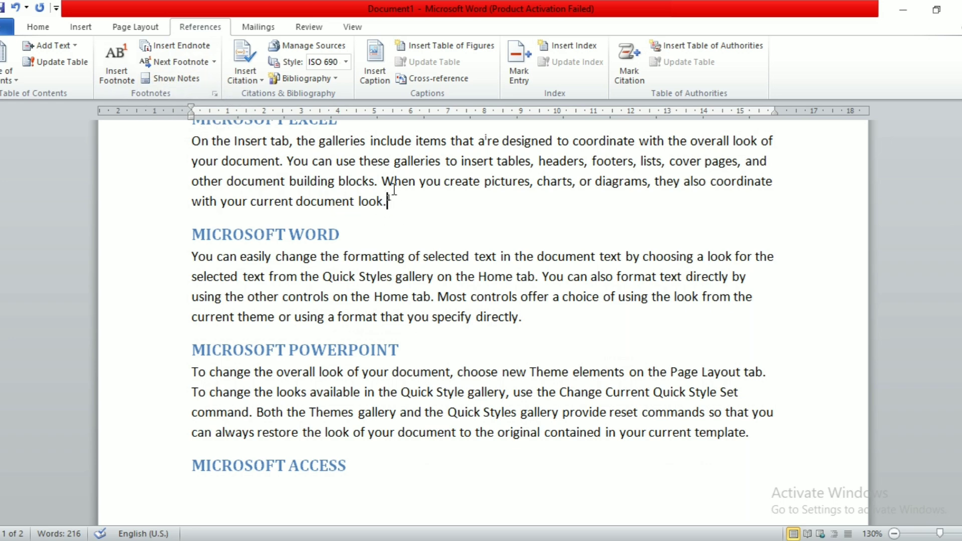
{"action": "left_click", "coordinate": [214, 61]}
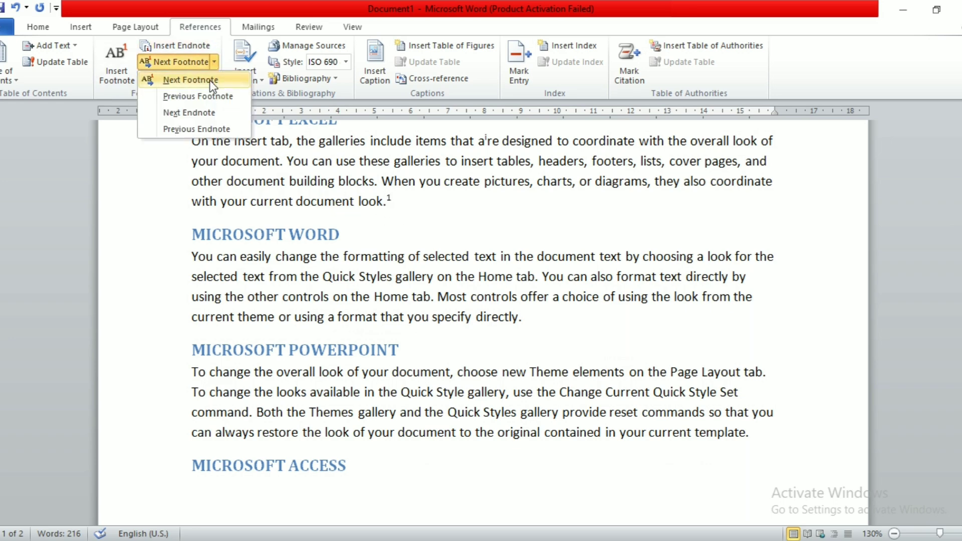
{"action": "left_click", "coordinate": [211, 84]}
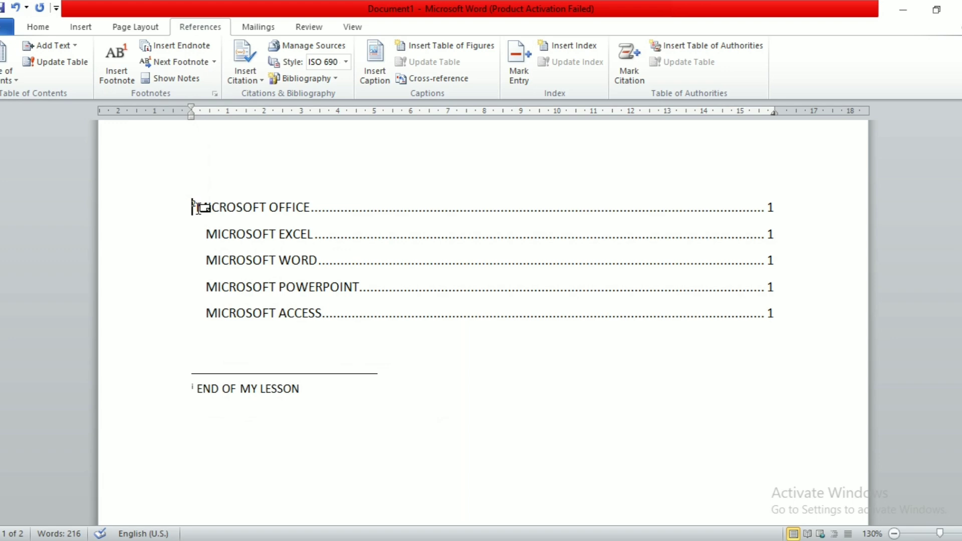
{"action": "left_click", "coordinate": [214, 62]}
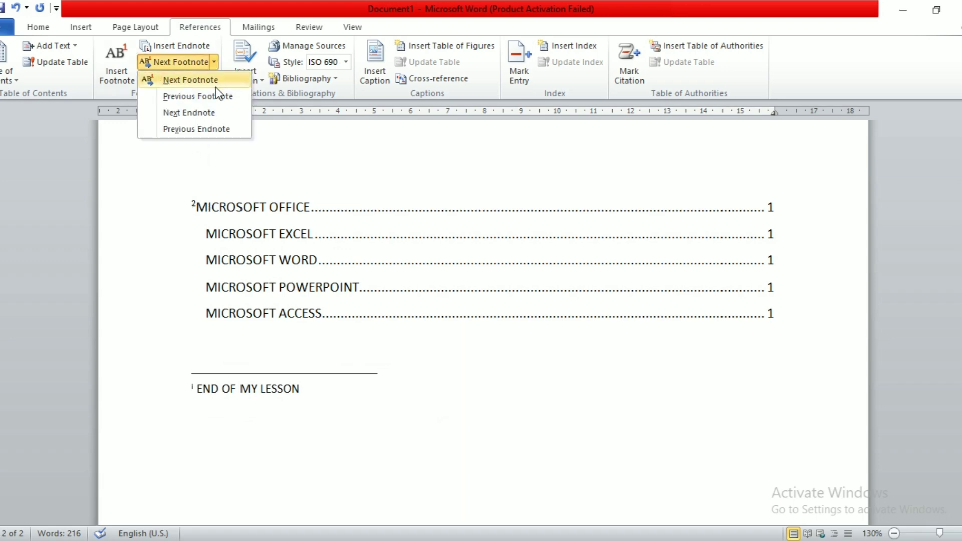
{"action": "left_click", "coordinate": [214, 94]}
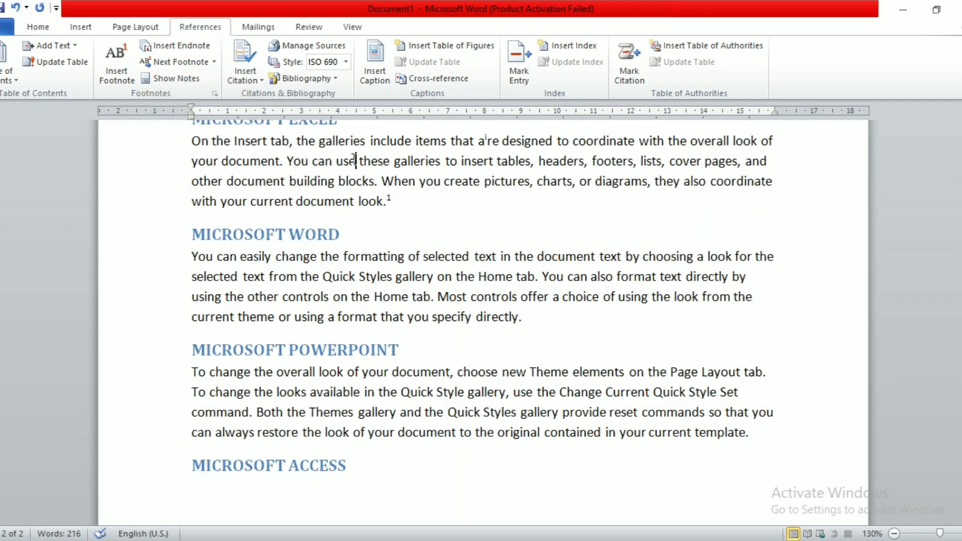
Step: Go to the next endnote, starting the search from the MICROSOFT EXCEL heading
{"action": "left_click", "coordinate": [214, 61]}
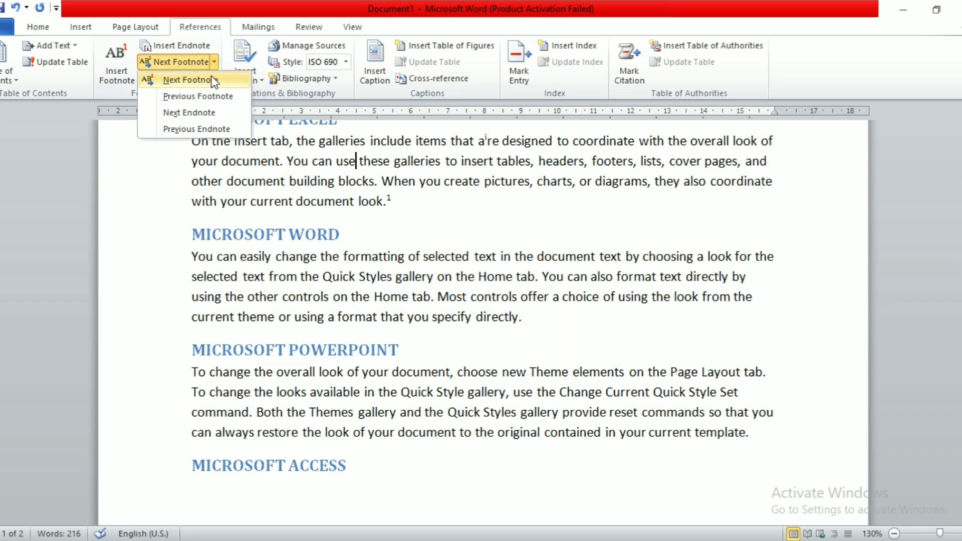
{"action": "left_click", "coordinate": [202, 114]}
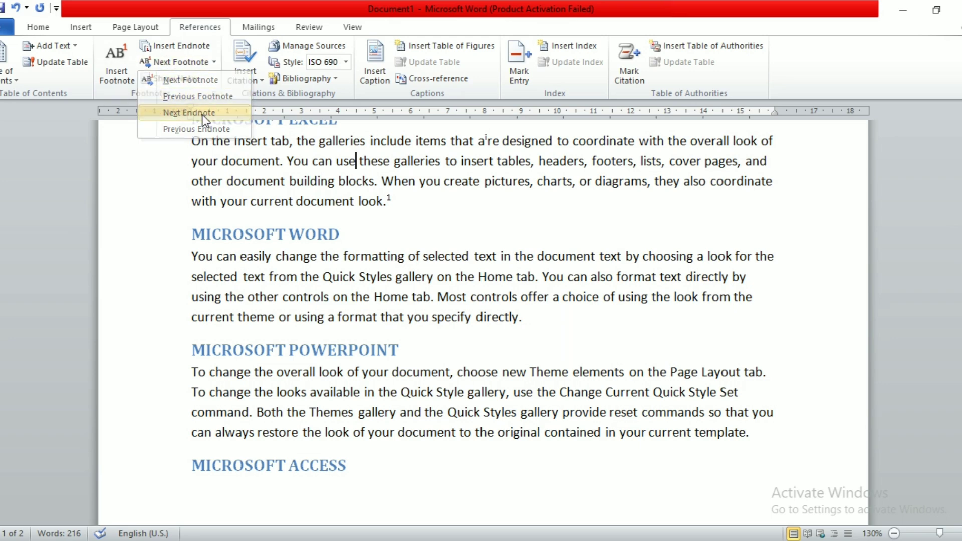
{"action": "scroll", "coordinate": [397, 275], "scroll_direction": "up", "scroll_amount": 2}
{"action": "scroll", "coordinate": [397, 276], "scroll_direction": "up", "scroll_amount": 1}
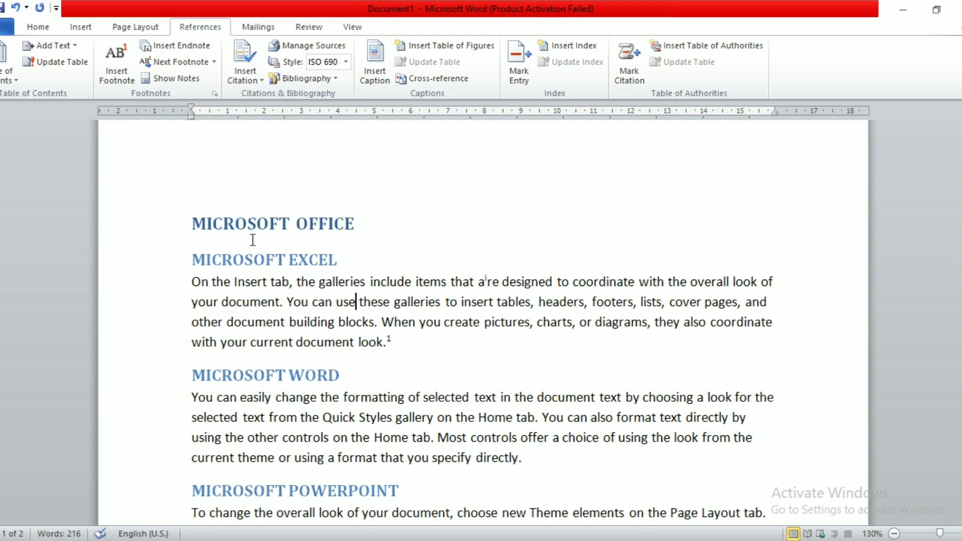
{"action": "left_click", "coordinate": [254, 259]}
{"action": "left_click", "coordinate": [215, 62]}
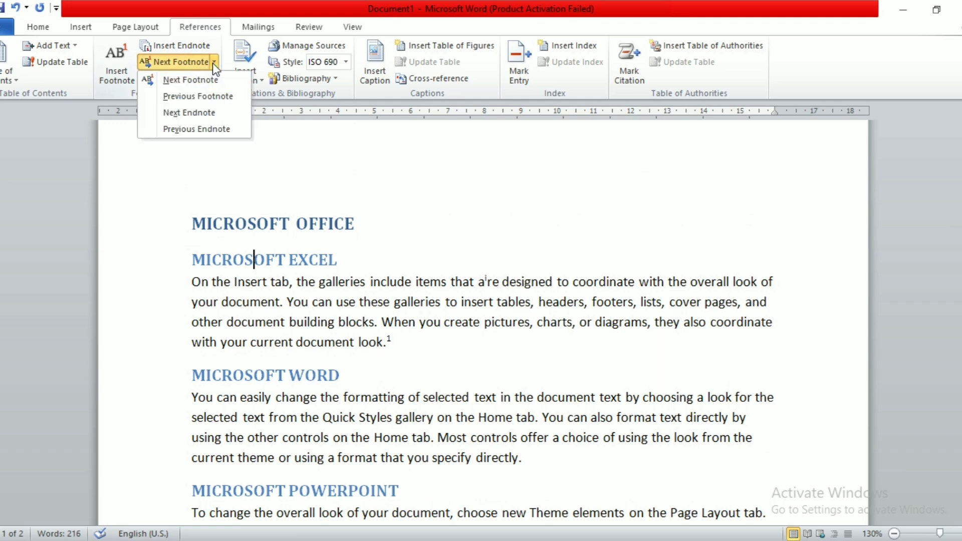
{"action": "left_click", "coordinate": [208, 115]}
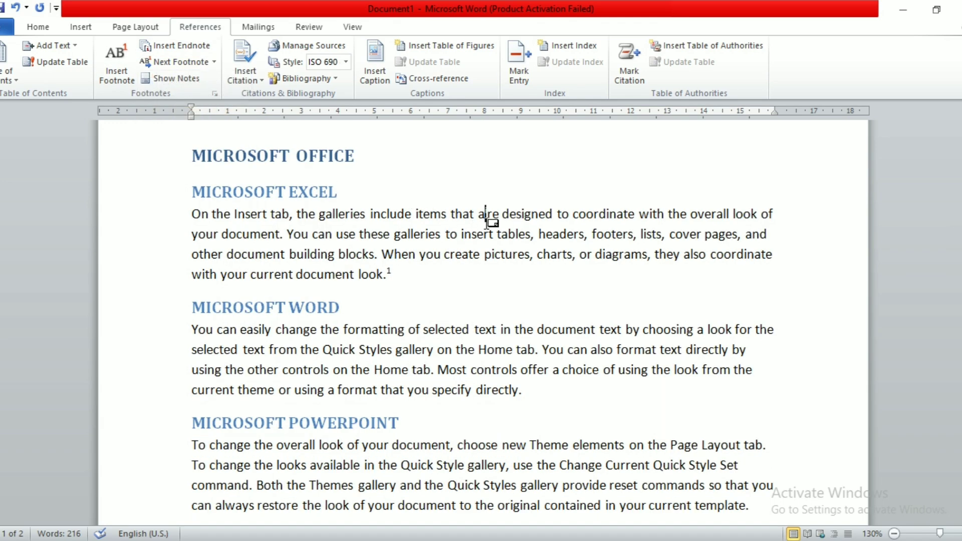
Step: Examine the note at the foot of the first page and the reference marks in the MICROSOFT EXCEL paragraph
{"action": "mouse_move", "coordinate": [485, 221]}
{"action": "scroll", "coordinate": [425, 285], "scroll_direction": "down", "scroll_amount": 1}
{"action": "scroll", "coordinate": [399, 233], "scroll_direction": "down", "scroll_amount": 10}
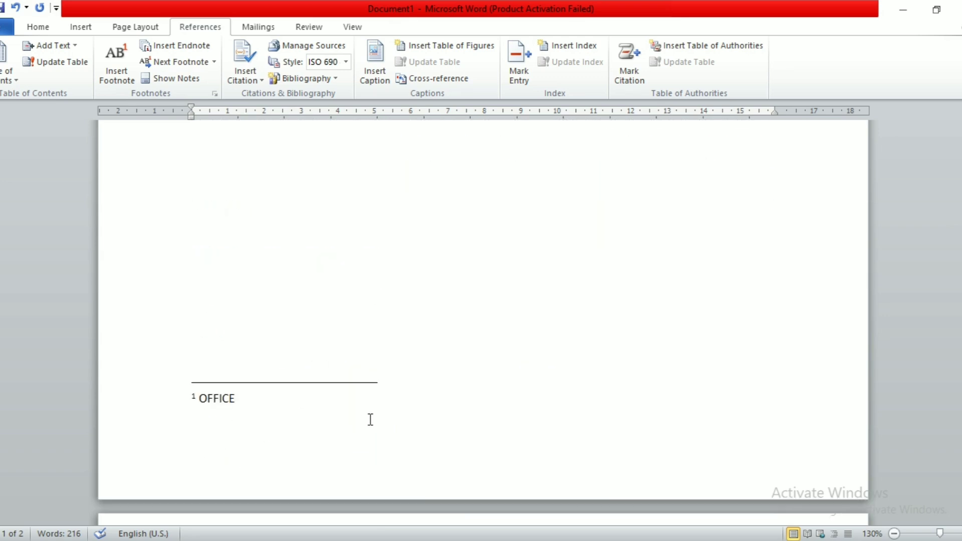
{"action": "scroll", "coordinate": [370, 420], "scroll_direction": "up", "scroll_amount": 12}
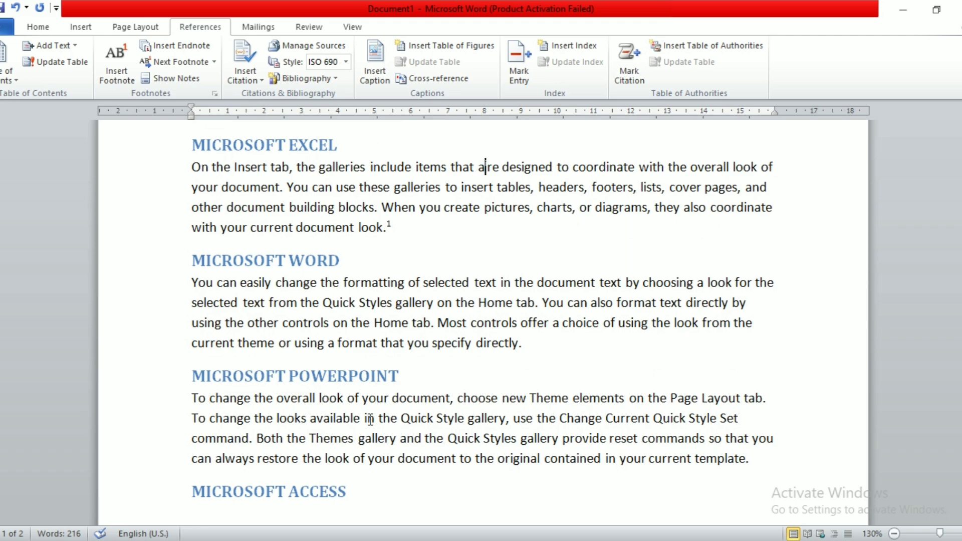
{"action": "mouse_move", "coordinate": [386, 229]}
{"action": "scroll", "coordinate": [279, 187], "scroll_direction": "up", "scroll_amount": 1}
{"action": "scroll", "coordinate": [278, 187], "scroll_direction": "up", "scroll_amount": 1}
{"action": "left_click", "coordinate": [351, 261]}
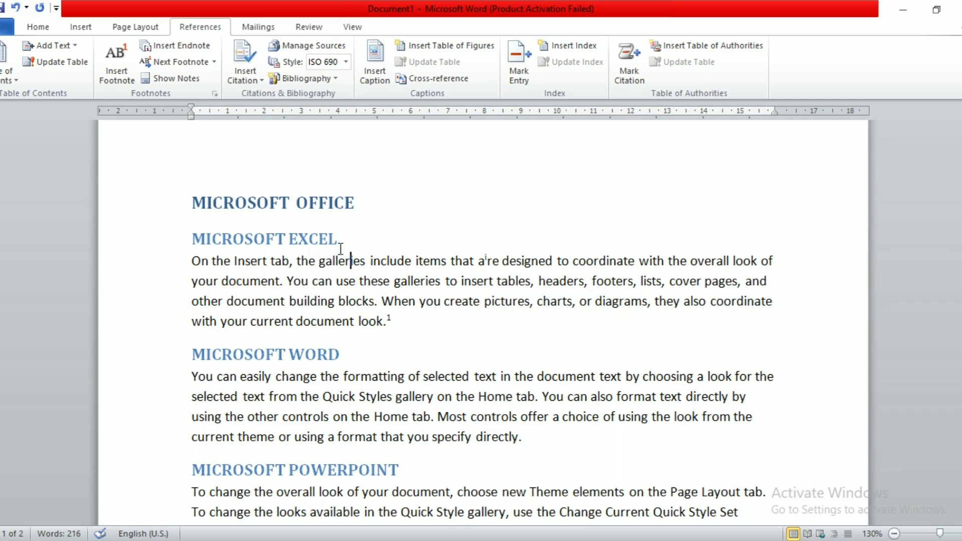
Step: Show the document's footnote area and look over the footnote texts on both pages
{"action": "left_click", "coordinate": [184, 81]}
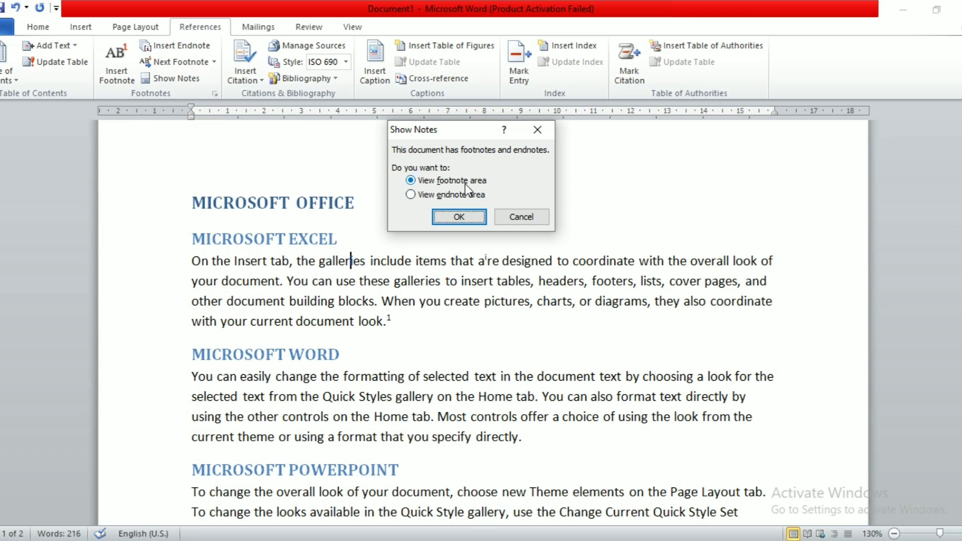
{"action": "left_click", "coordinate": [474, 205]}
{"action": "left_click", "coordinate": [469, 218]}
{"action": "scroll", "coordinate": [292, 243], "scroll_direction": "up", "scroll_amount": 2}
{"action": "left_click", "coordinate": [228, 238]}
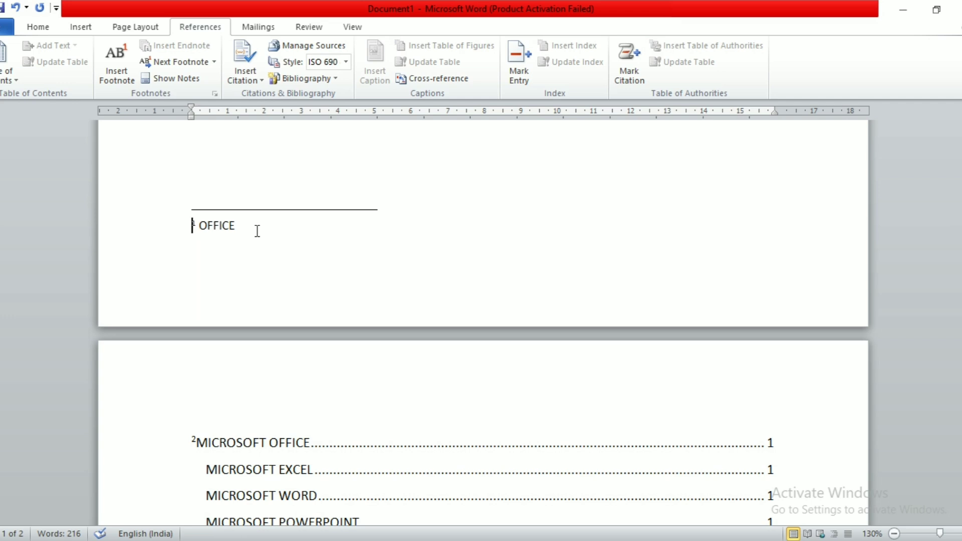
{"action": "scroll", "coordinate": [256, 231], "scroll_direction": "up", "scroll_amount": 2}
{"action": "scroll", "coordinate": [256, 228], "scroll_direction": "down", "scroll_amount": 4}
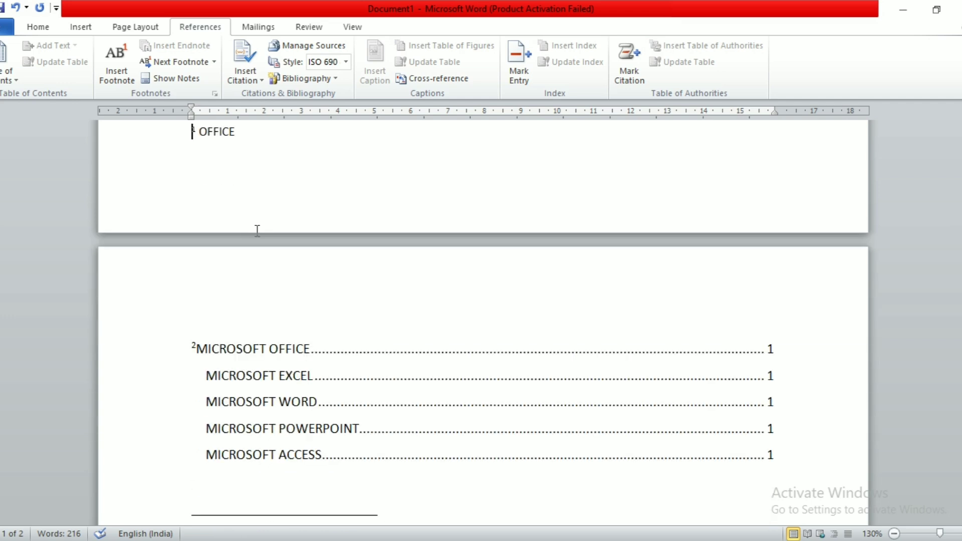
Step: Show the document's endnote area to view the END OF MY LESSON endnote
{"action": "left_click", "coordinate": [185, 82]}
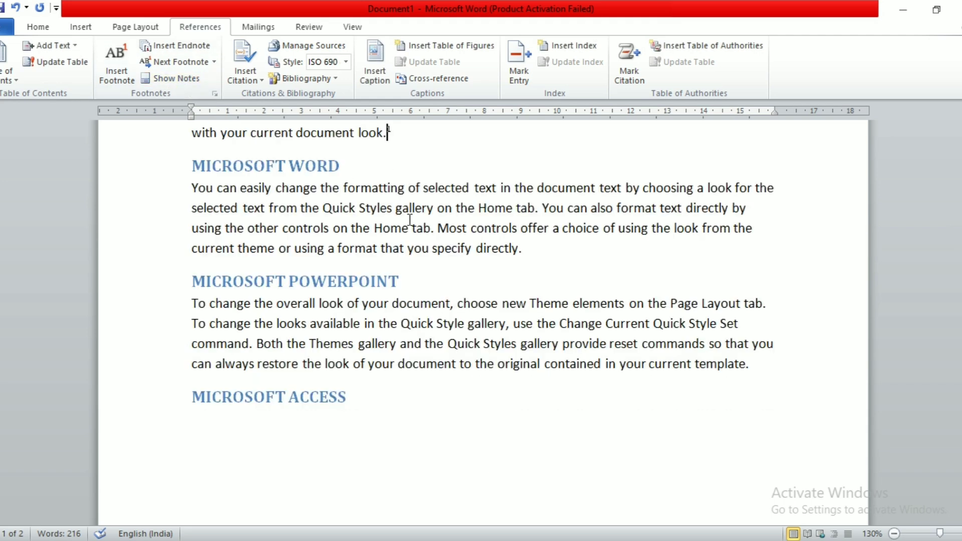
{"action": "left_click", "coordinate": [191, 78]}
{"action": "left_click", "coordinate": [423, 195]}
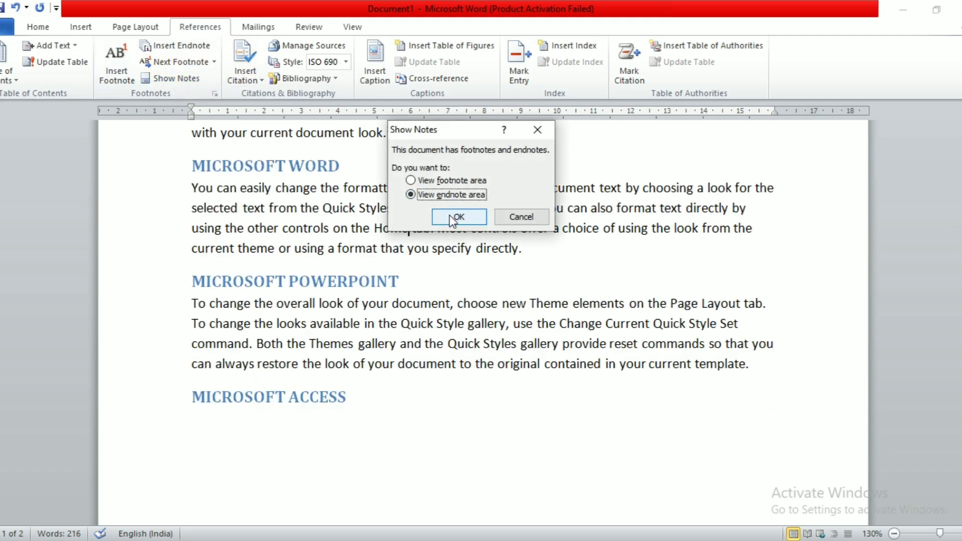
{"action": "left_click", "coordinate": [453, 217]}
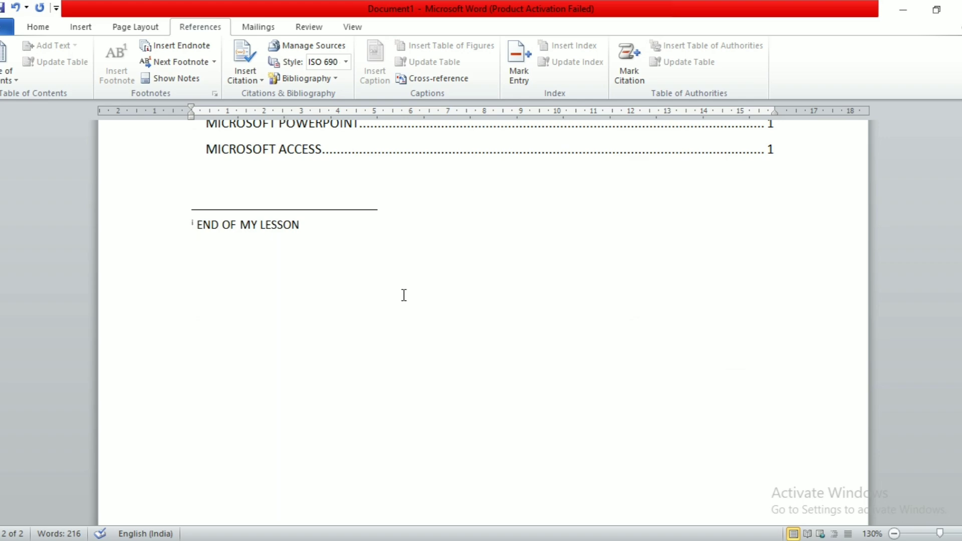
Step: Delete the footnote reference mark at the end of the MICROSOFT EXCEL paragraph and check the foot of the page
{"action": "scroll", "coordinate": [404, 295], "scroll_direction": "up", "scroll_amount": 15}
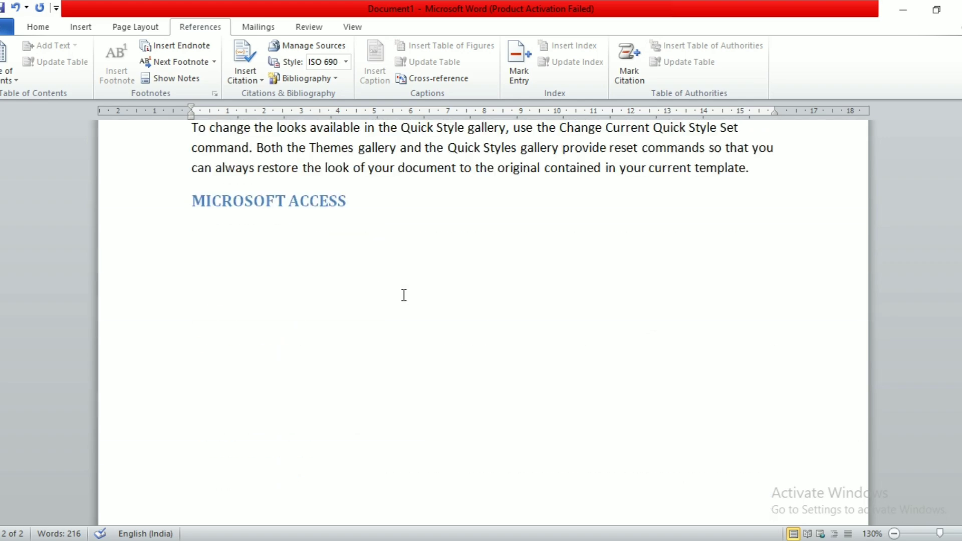
{"action": "scroll", "coordinate": [404, 296], "scroll_direction": "up", "scroll_amount": 2}
{"action": "scroll", "coordinate": [545, 158], "scroll_direction": "up", "scroll_amount": 3}
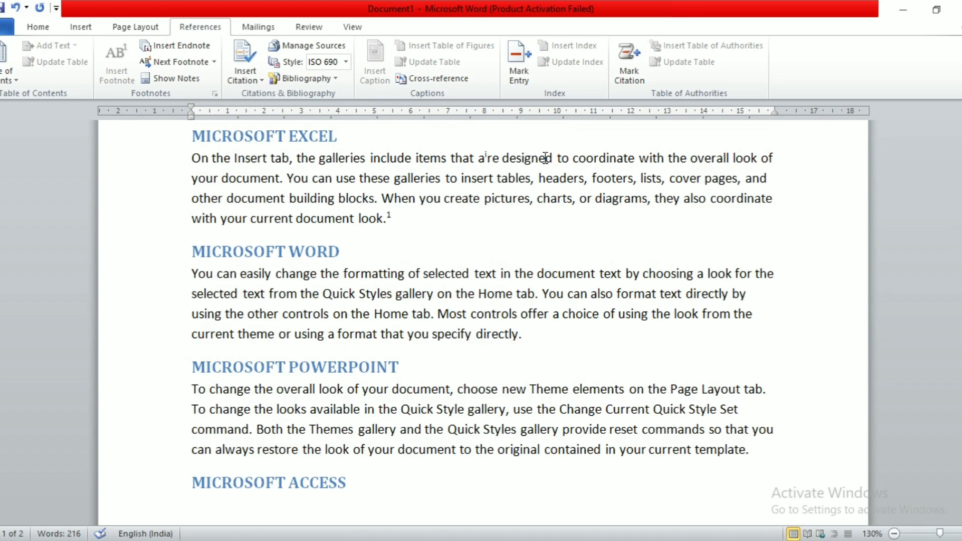
{"action": "left_click", "coordinate": [458, 225]}
{"action": "key", "text": "BackSpace"}
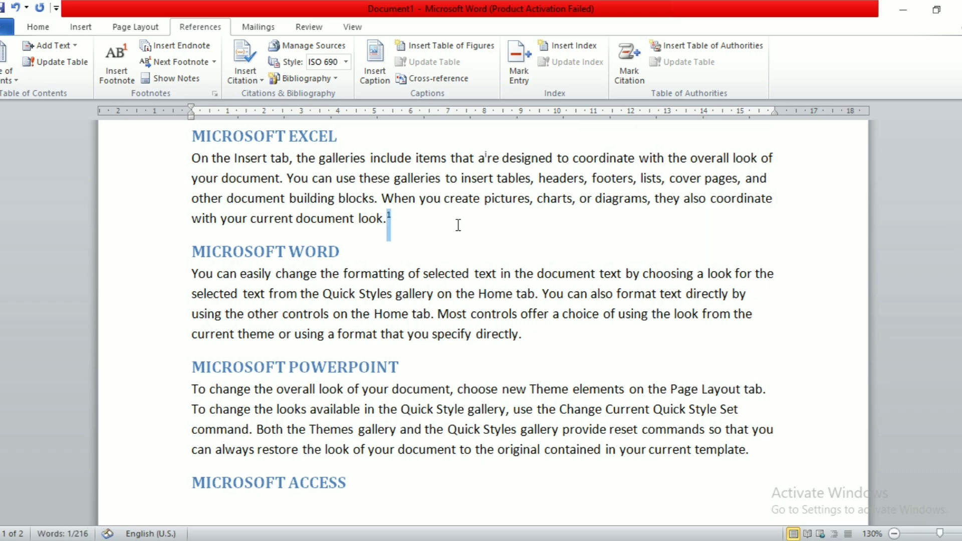
{"action": "key", "text": "BackSpace"}
{"action": "scroll", "coordinate": [451, 276], "scroll_direction": "down", "scroll_amount": 8}
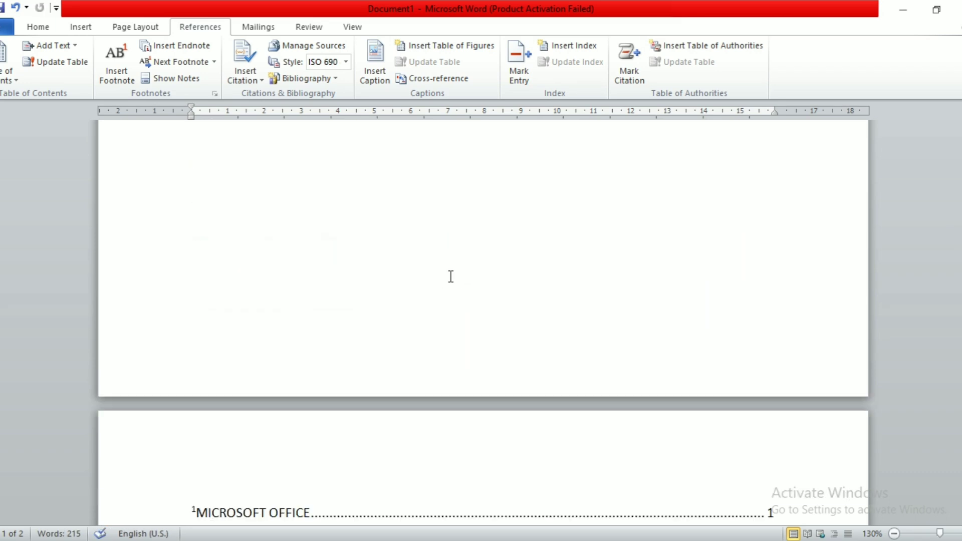
Step: Delete the endnote reference mark inside the word "are" in the MICROSOFT EXCEL paragraph and check the endnote area
{"action": "scroll", "coordinate": [451, 276], "scroll_direction": "up", "scroll_amount": 8}
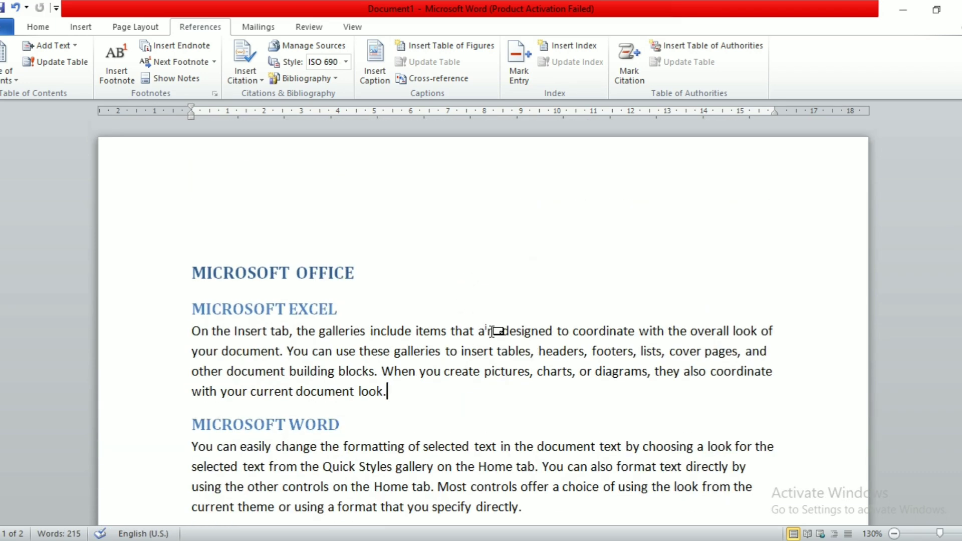
{"action": "left_click", "coordinate": [489, 331]}
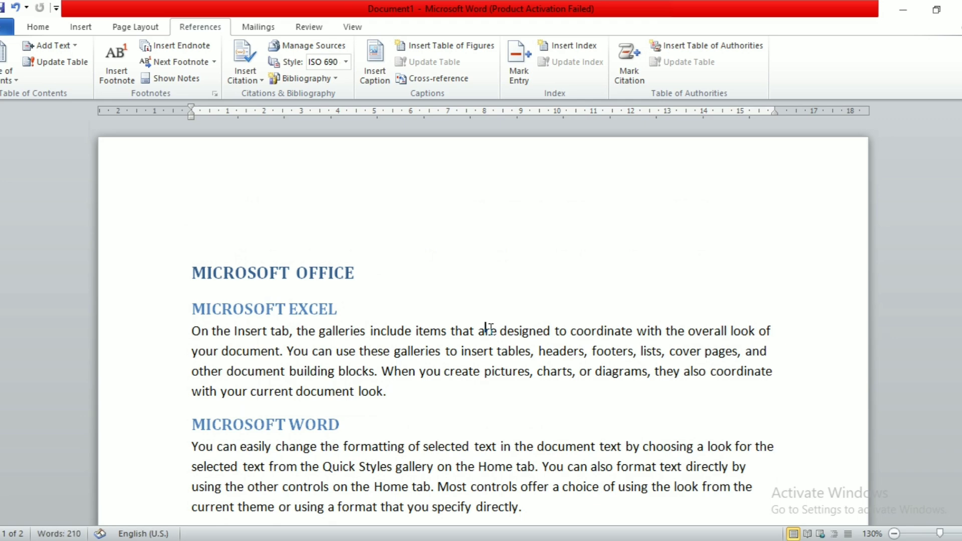
{"action": "scroll", "coordinate": [494, 350], "scroll_direction": "down", "scroll_amount": 8}
{"action": "scroll", "coordinate": [495, 351], "scroll_direction": "down", "scroll_amount": 8}
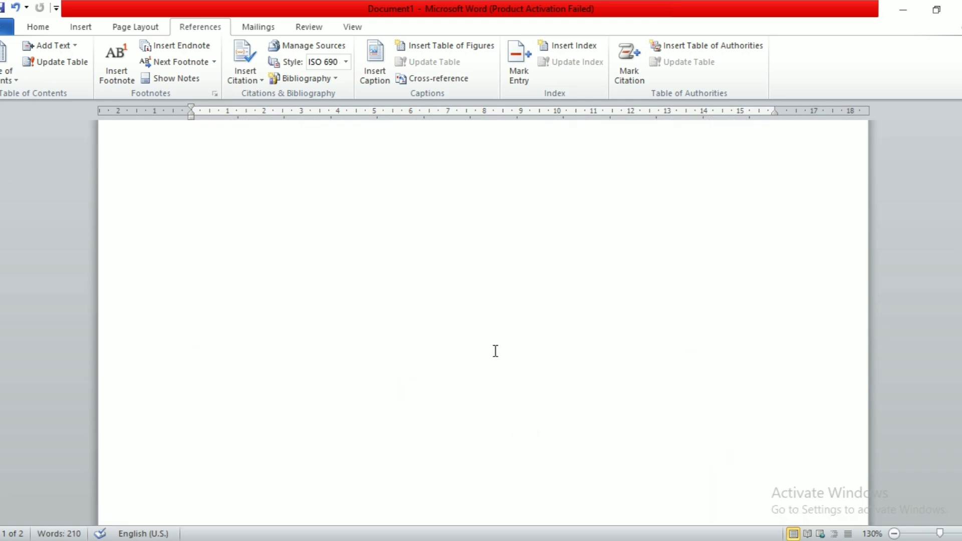
Step: Delete the footnote reference mark before MICROSOFT OFFICE in the table of contents and check the foot of that page
{"action": "scroll", "coordinate": [495, 351], "scroll_direction": "up", "scroll_amount": 5}
{"action": "left_click", "coordinate": [197, 221]}
{"action": "key", "text": "BackSpace"}
{"action": "key", "text": "BackSpace"}
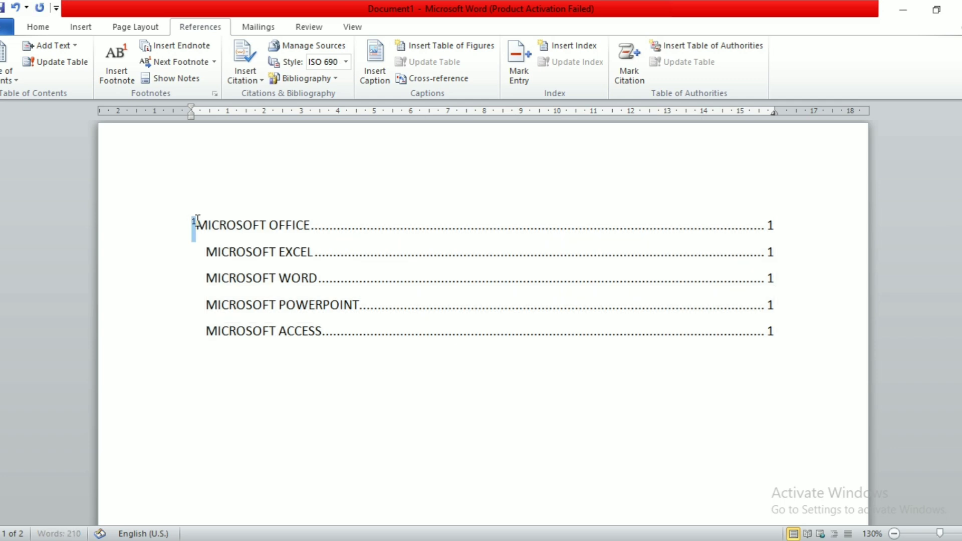
{"action": "scroll", "coordinate": [281, 361], "scroll_direction": "down", "scroll_amount": 3}
{"action": "scroll", "coordinate": [281, 361], "scroll_direction": "down", "scroll_amount": 3}
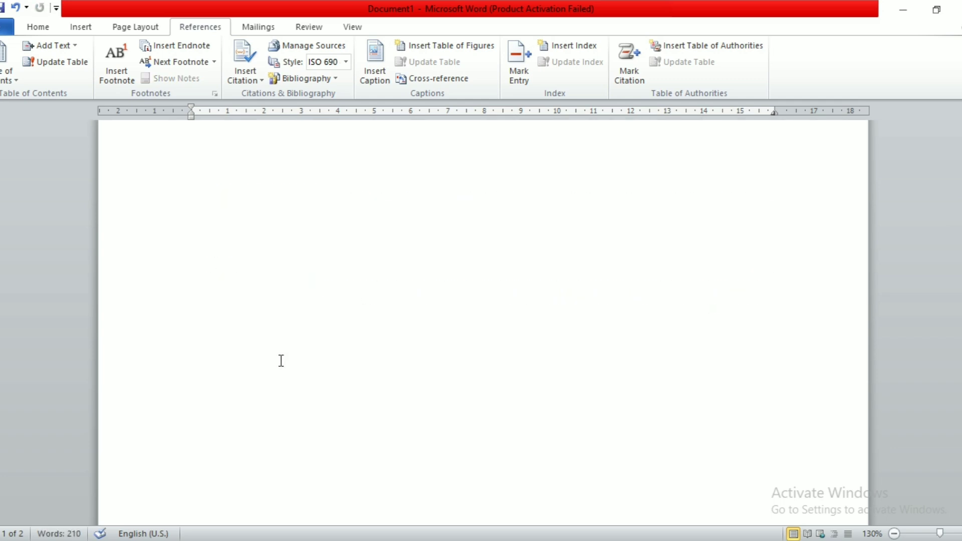
{"action": "scroll", "coordinate": [281, 361], "scroll_direction": "up", "scroll_amount": 5}
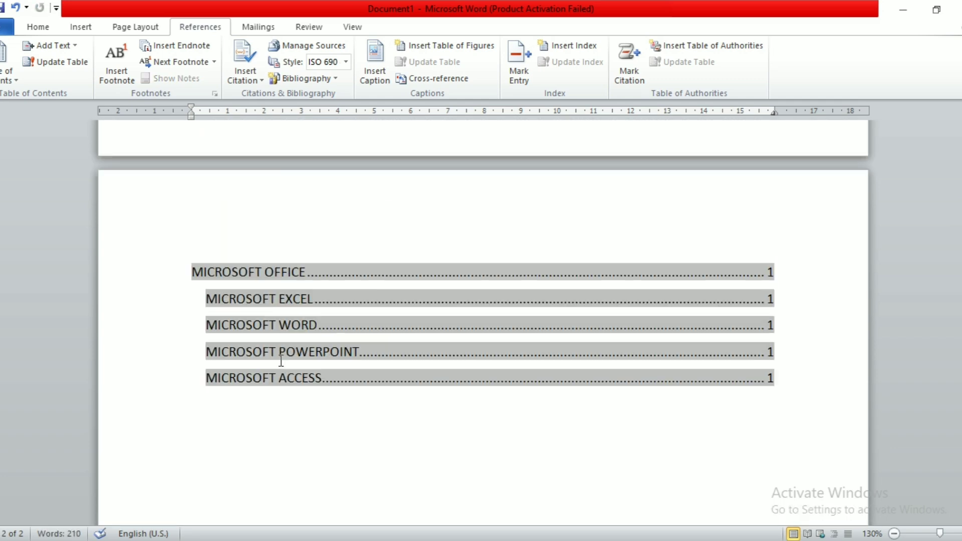
Step: Start a new citation source after "designed" in the MICROSOFT EXCEL paragraph, with Book as the source type
{"action": "scroll", "coordinate": [281, 361], "scroll_direction": "up", "scroll_amount": 3}
{"action": "left_click", "coordinate": [404, 216]}
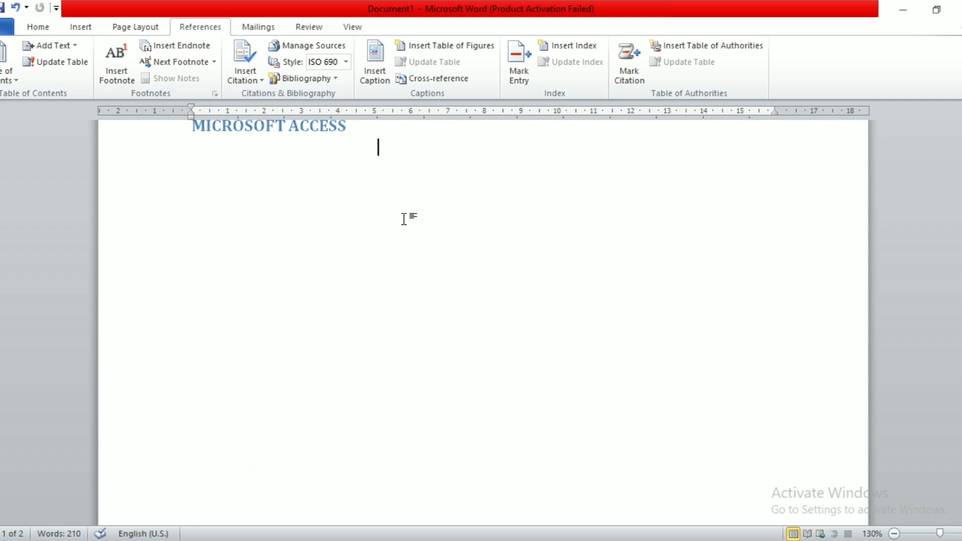
{"action": "scroll", "coordinate": [404, 219], "scroll_direction": "up", "scroll_amount": 6}
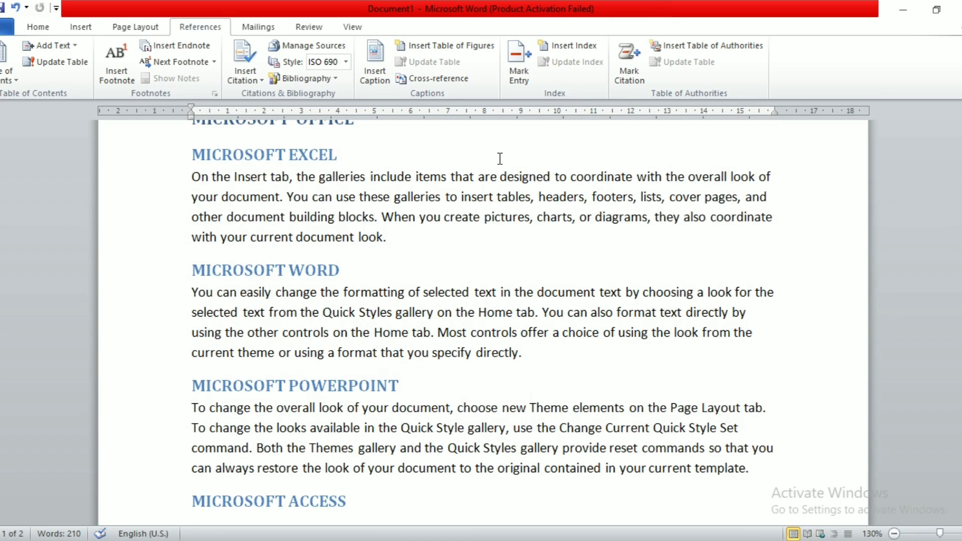
{"action": "scroll", "coordinate": [516, 180], "scroll_direction": "up", "scroll_amount": 3}
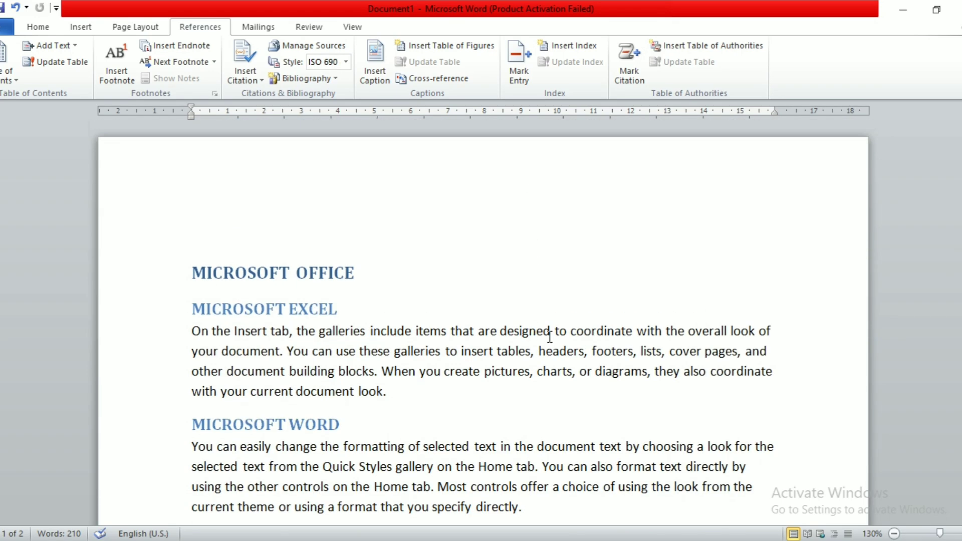
{"action": "left_click", "coordinate": [556, 335]}
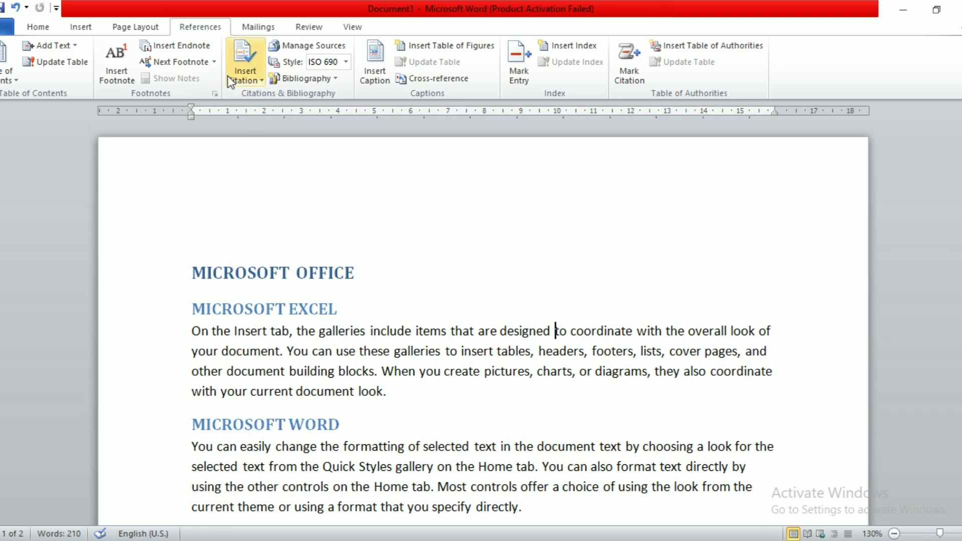
{"action": "left_click", "coordinate": [244, 81]}
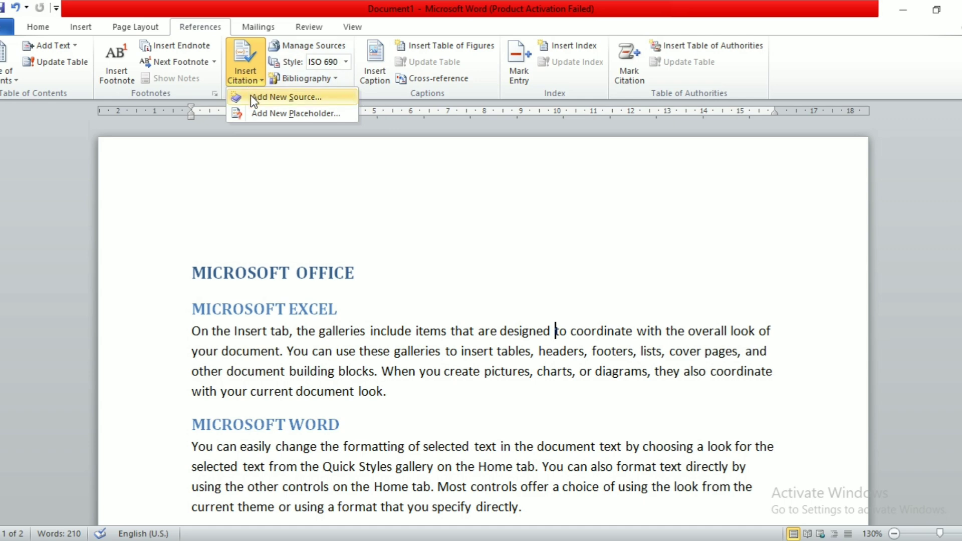
{"action": "left_click", "coordinate": [251, 98]}
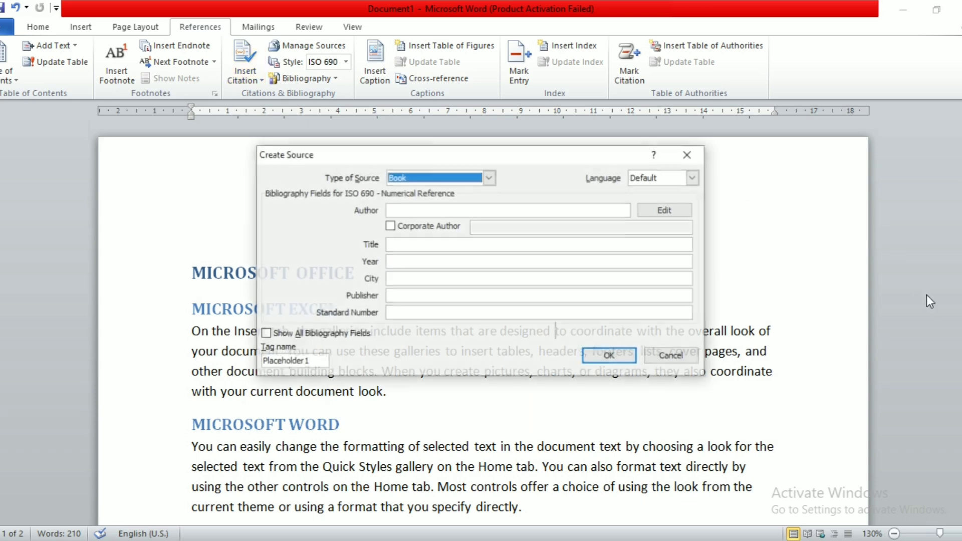
{"action": "left_click_drag", "start_coordinate": [562, 154], "coordinate": [650, 57]}
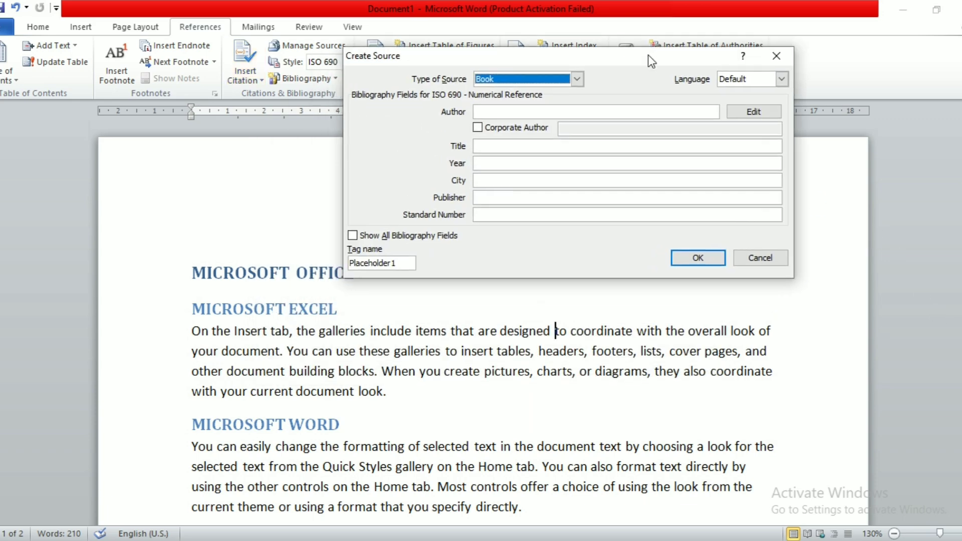
{"action": "left_click", "coordinate": [572, 83]}
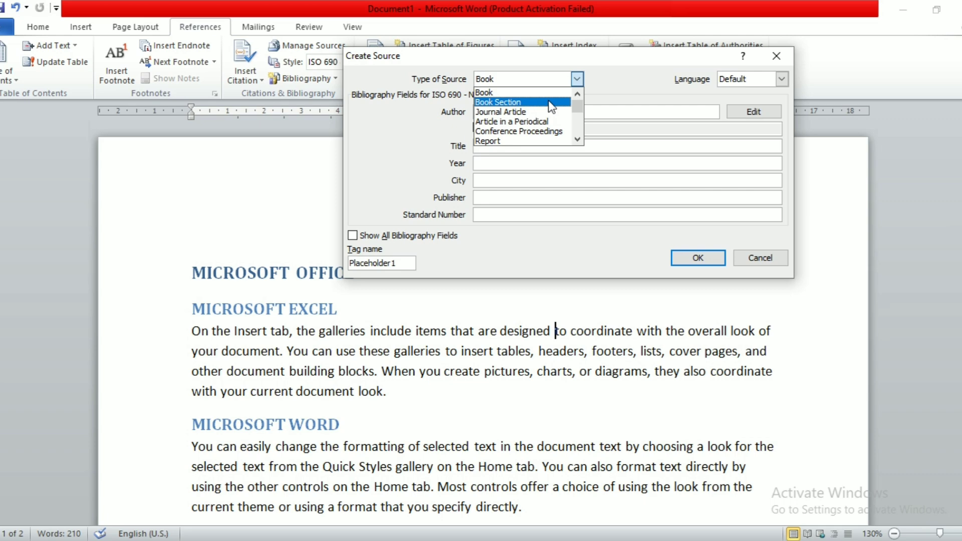
{"action": "left_click", "coordinate": [531, 94]}
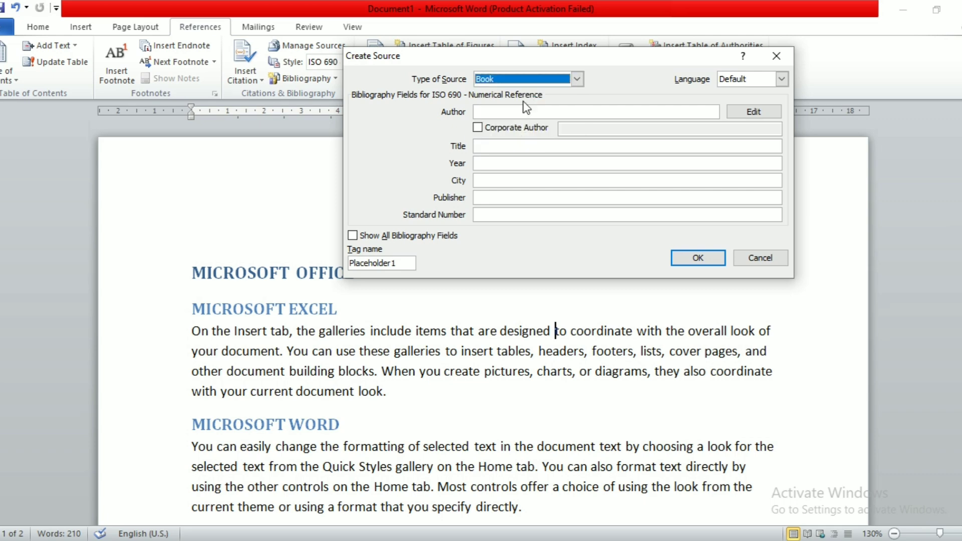
Step: Enter the author's name and the title RAMAYAN for the new book source
{"action": "left_click", "coordinate": [526, 111]}
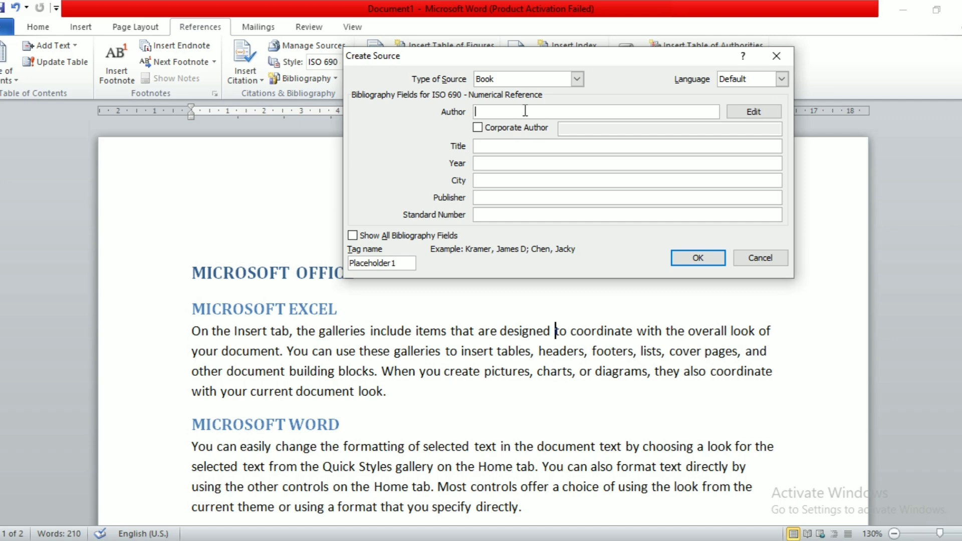
{"action": "type", "text": "PAWAND"}
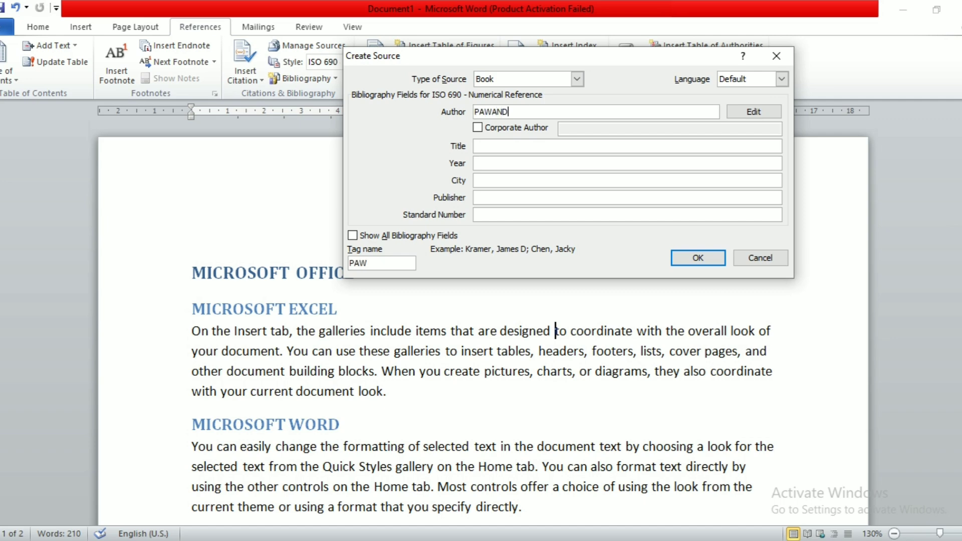
{"action": "type", "text": "EEP"}
{"action": "key", "text": "Tab"}
{"action": "key", "text": "Tab"}
{"action": "key", "text": "Tab"}
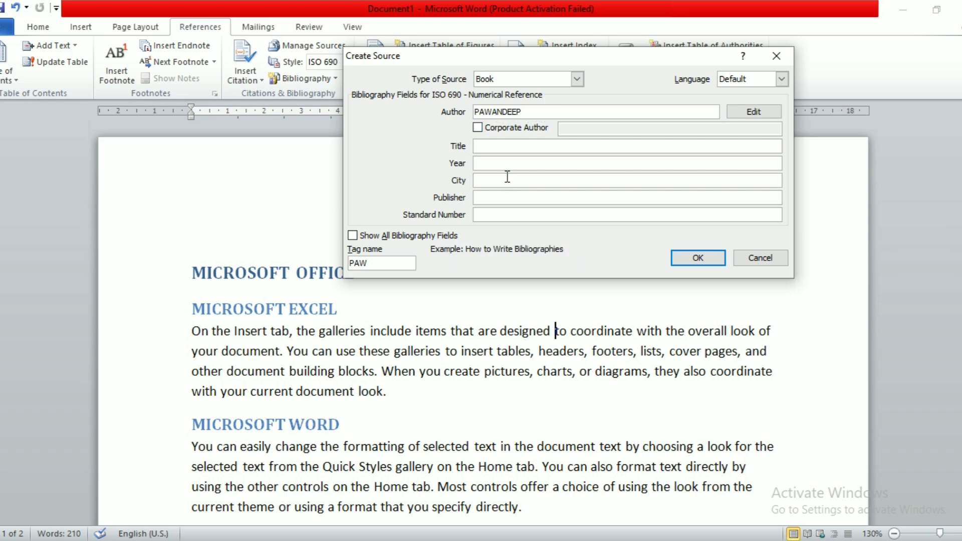
{"action": "type", "text": "RAMAYAN"}
Step: Set the year to 2024 and the city to HRY, enter the publisher's name, and create the source
{"action": "left_click", "coordinate": [475, 164]}
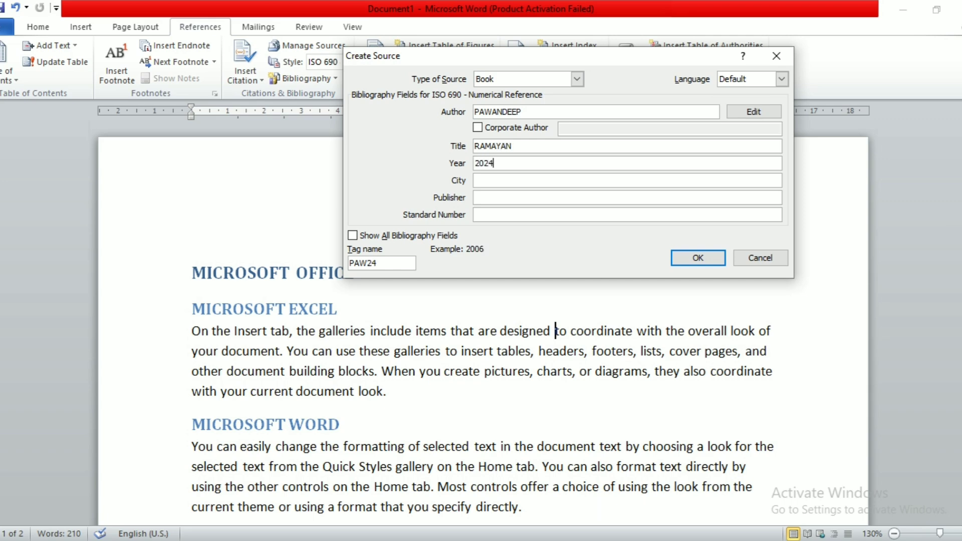
{"action": "left_click", "coordinate": [484, 181]}
{"action": "left_click", "coordinate": [510, 200]}
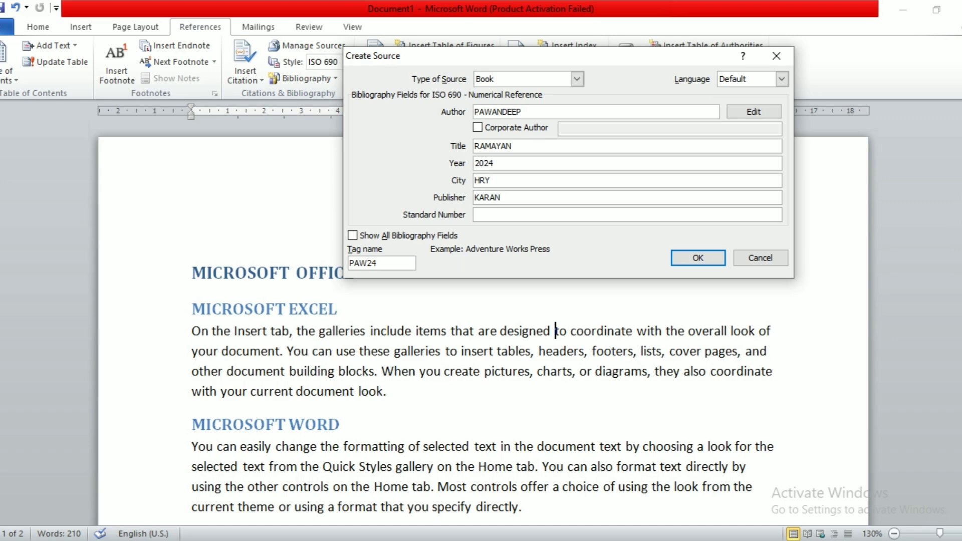
{"action": "left_click", "coordinate": [686, 257]}
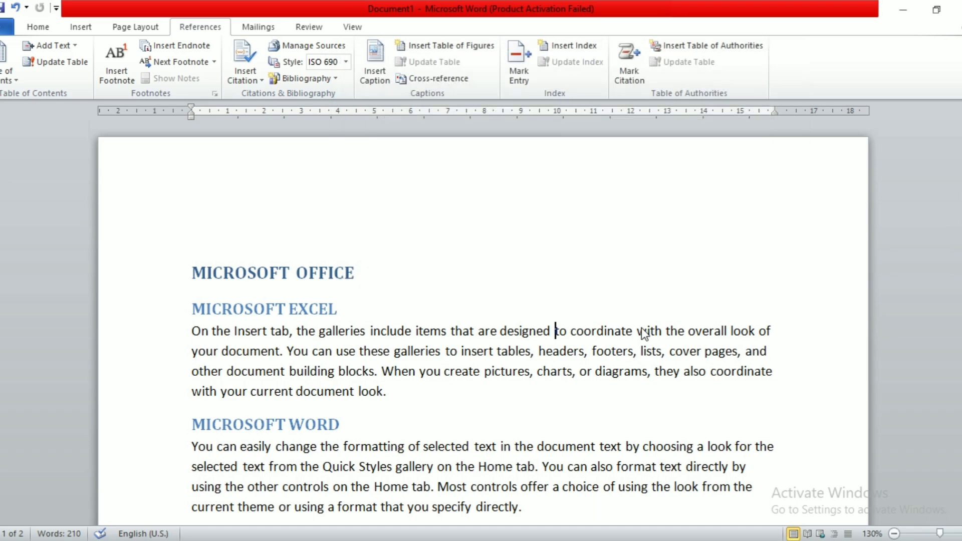
Step: Select the inserted citation and view the master and current source lists in the Source Manager
{"action": "left_click", "coordinate": [563, 331]}
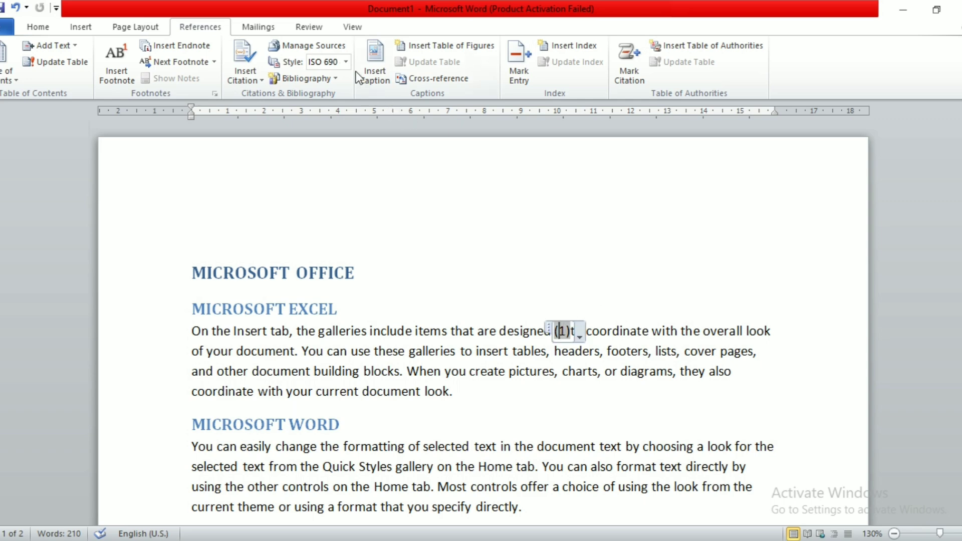
{"action": "left_click", "coordinate": [344, 53]}
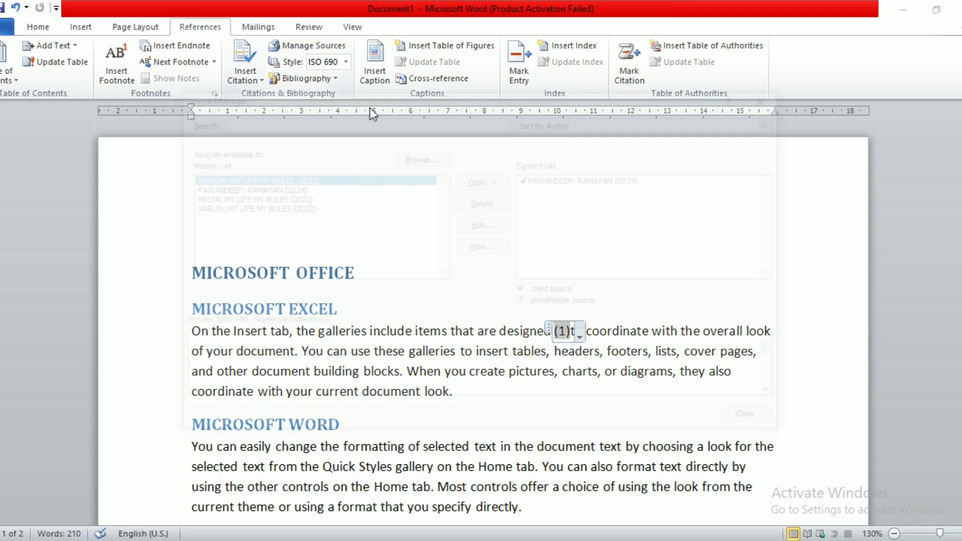
{"action": "left_click", "coordinate": [773, 95]}
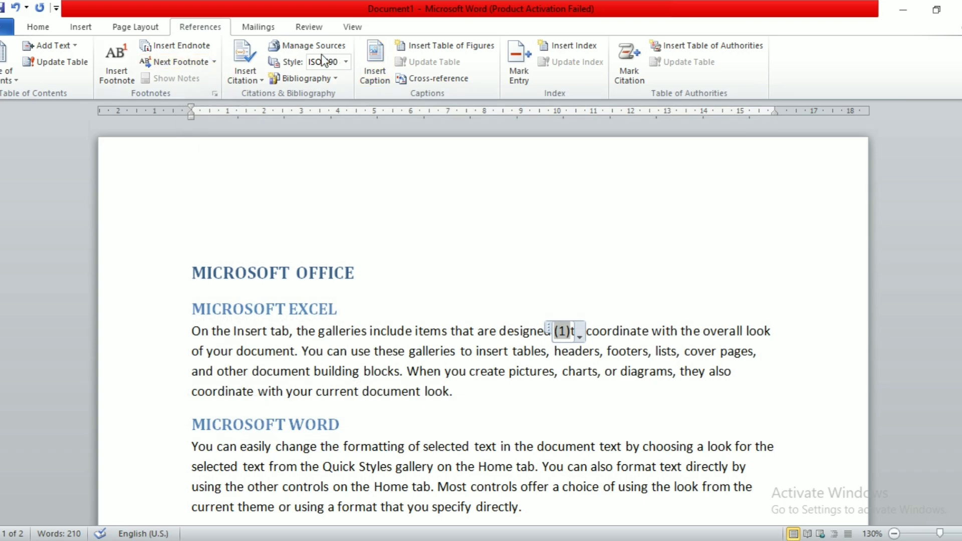
Step: Change the citation style to GOST - Title Sort and deselect the citation
{"action": "left_click", "coordinate": [344, 62]}
{"action": "left_click", "coordinate": [358, 126]}
{"action": "left_click", "coordinate": [724, 316]}
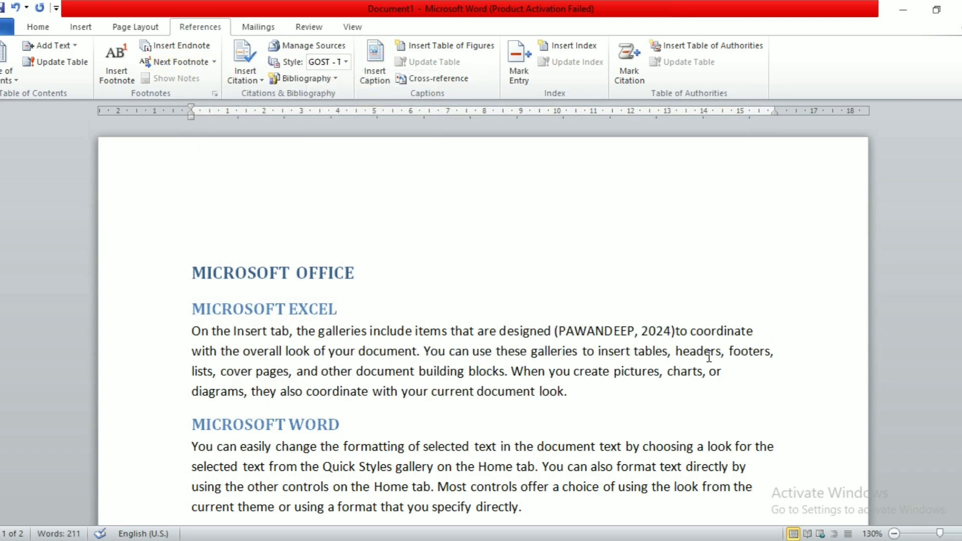
Step: Insert a bibliography on a new line below the MICROSOFT ACCESS heading
{"action": "left_click", "coordinate": [624, 333]}
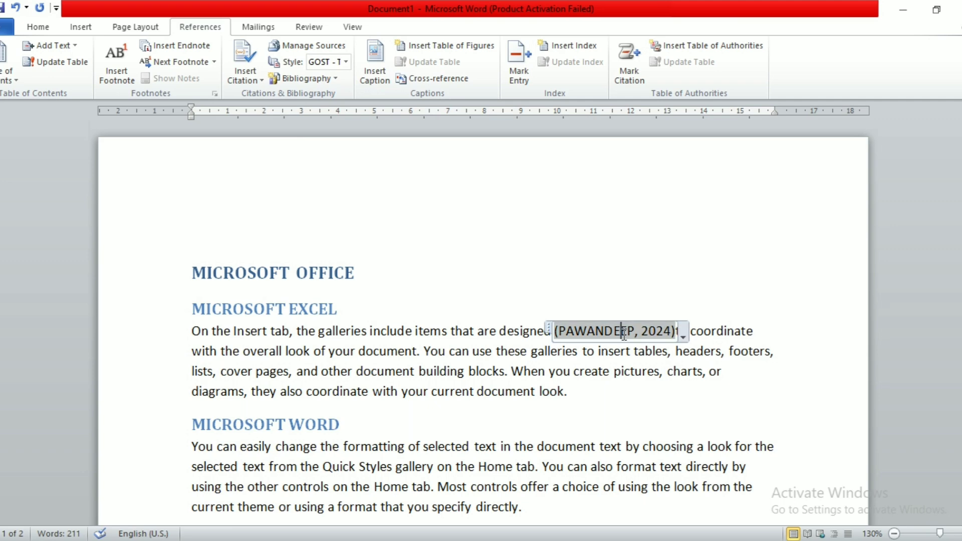
{"action": "scroll", "coordinate": [625, 335], "scroll_direction": "down", "scroll_amount": 6}
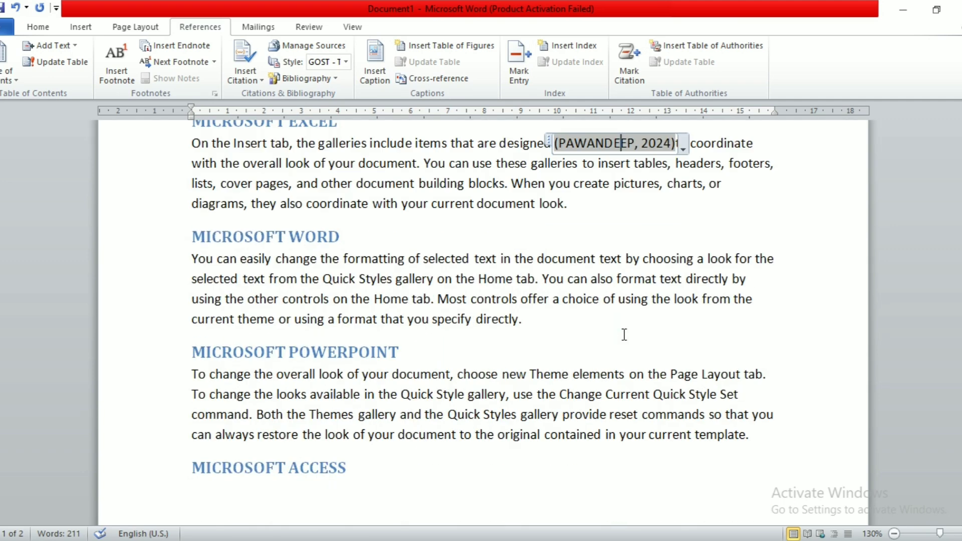
{"action": "left_click", "coordinate": [227, 345]}
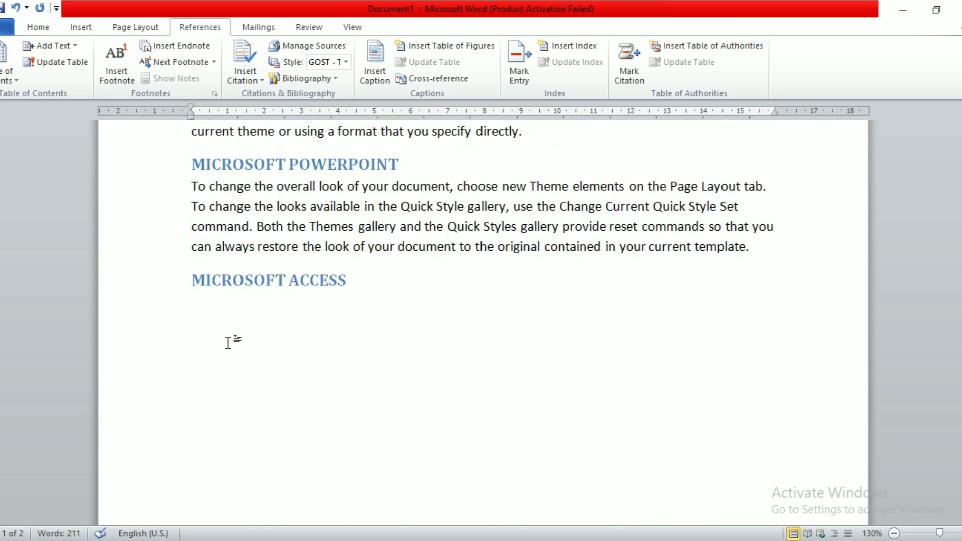
{"action": "key", "text": "Return"}
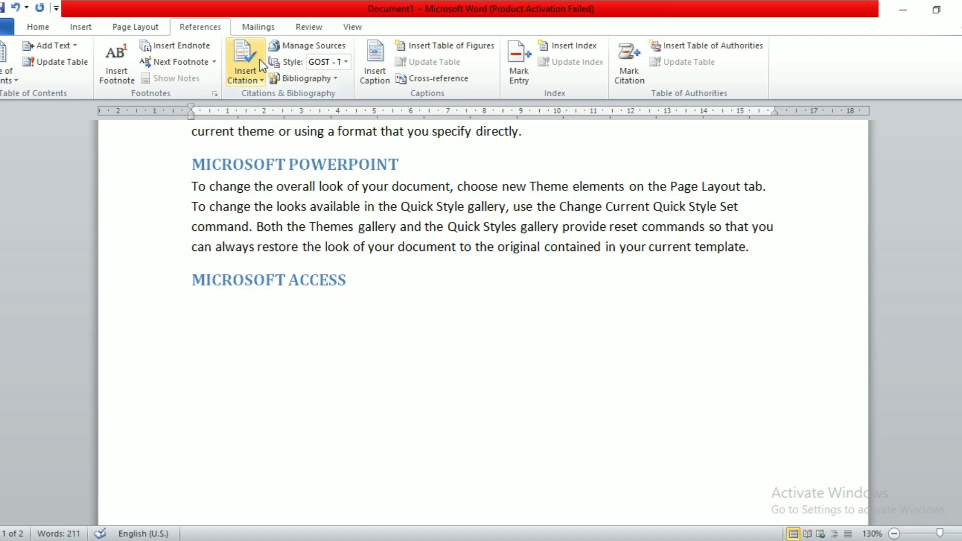
{"action": "left_click", "coordinate": [293, 80]}
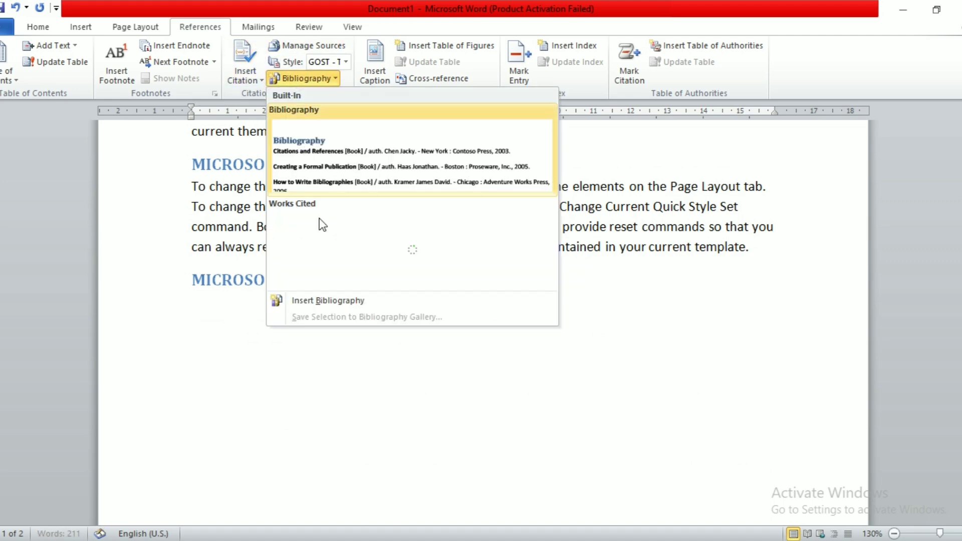
{"action": "left_click", "coordinate": [337, 297]}
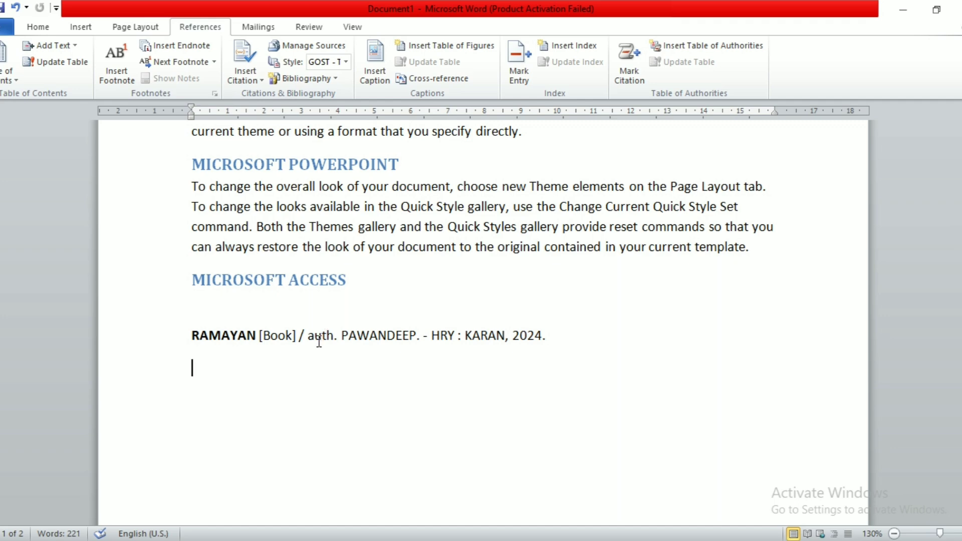
Step: Change the bibliography's style to ISO 690 - First Element and Date
{"action": "left_click", "coordinate": [434, 343]}
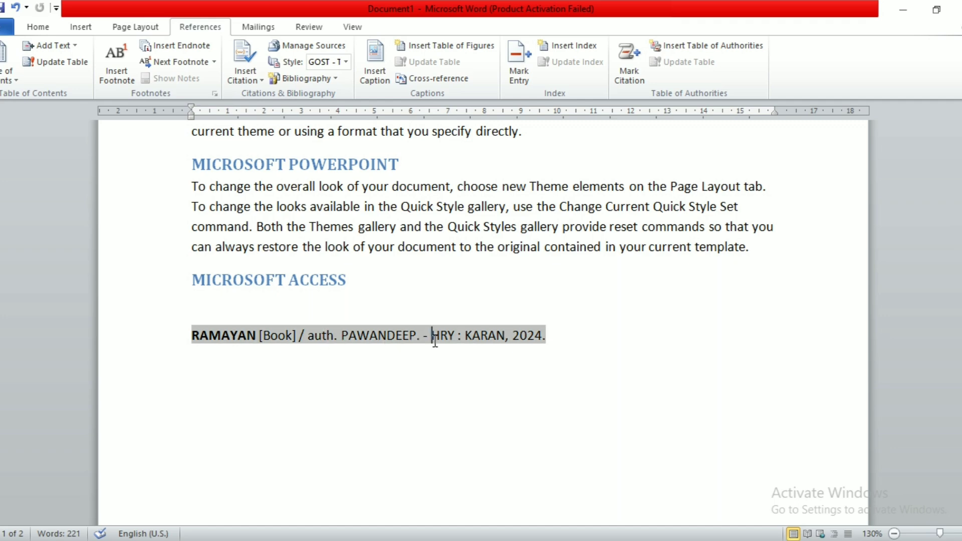
{"action": "left_click", "coordinate": [345, 61]}
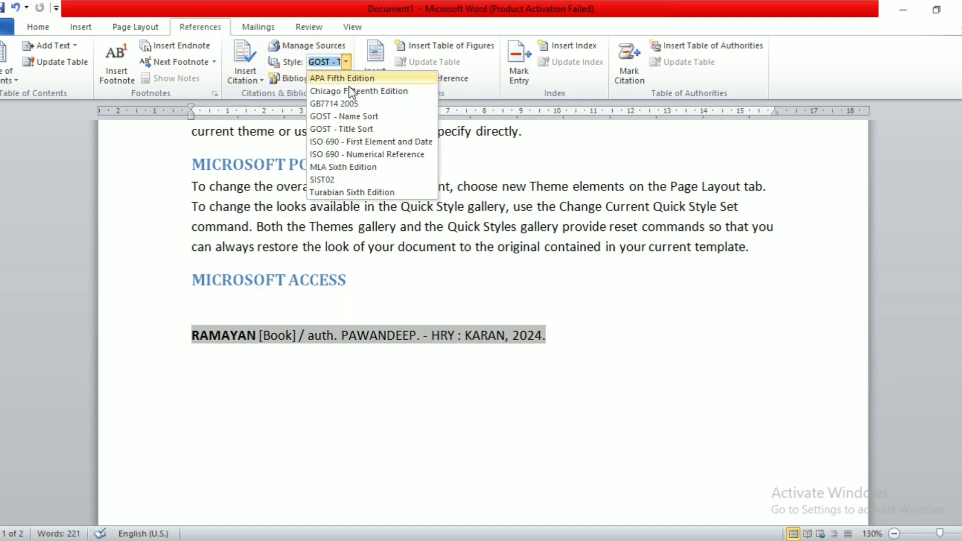
{"action": "left_click", "coordinate": [355, 145]}
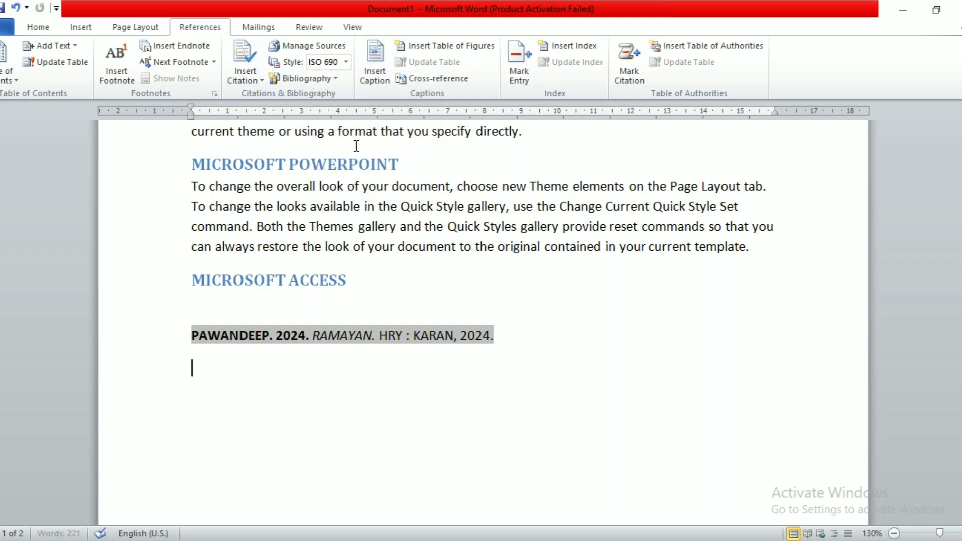
Step: Edit the RAMAYAN source in the Source Manager, set its year to 2025, and update both the master and current lists
{"action": "left_click", "coordinate": [323, 45]}
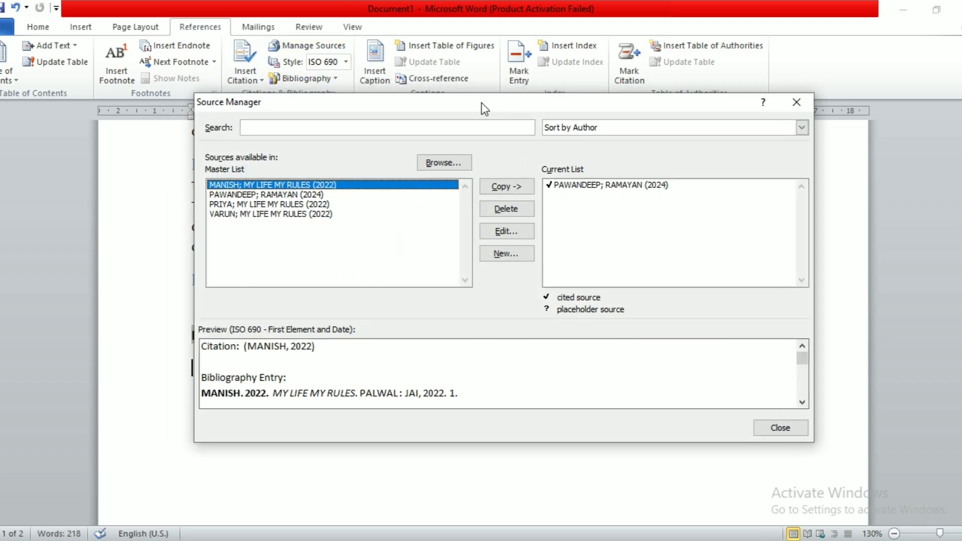
{"action": "left_click", "coordinate": [284, 190]}
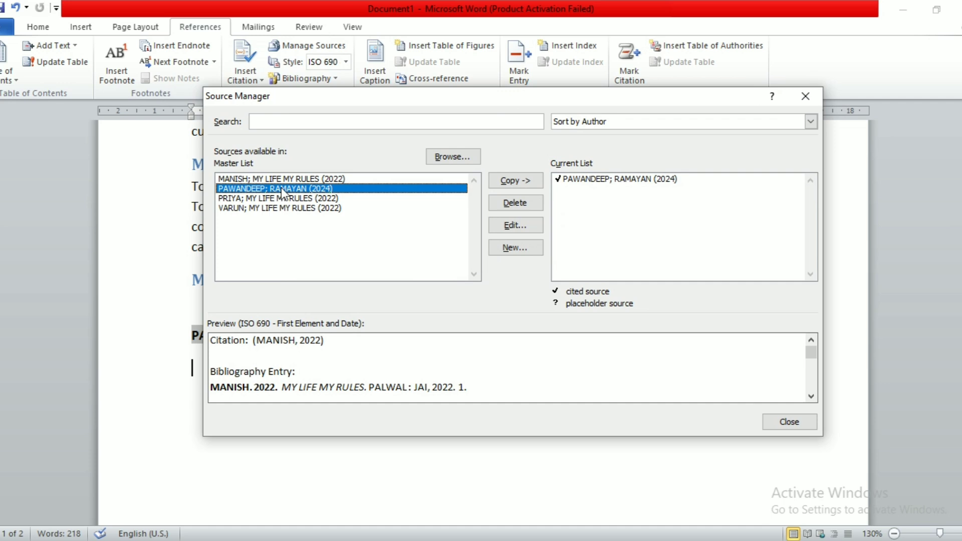
{"action": "left_click", "coordinate": [506, 225]}
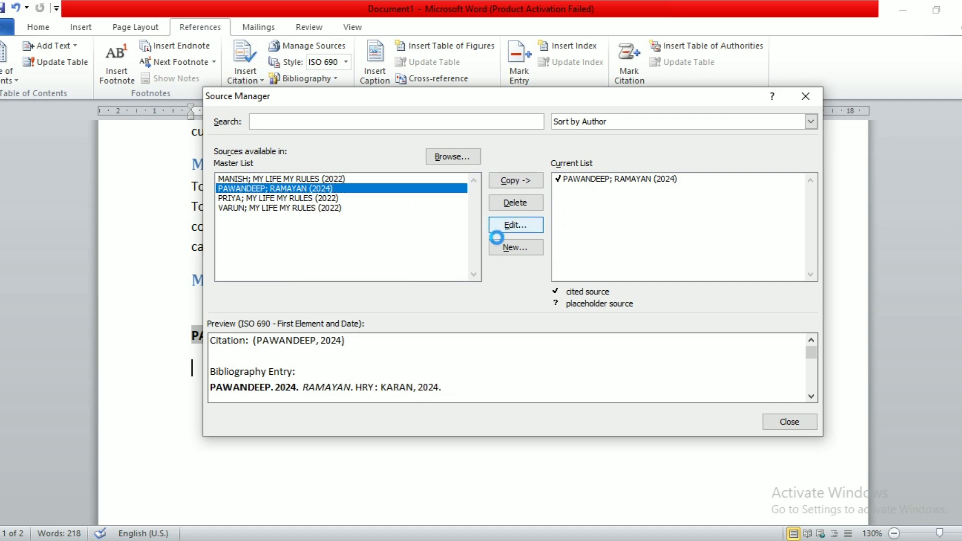
{"action": "left_click", "coordinate": [515, 163]}
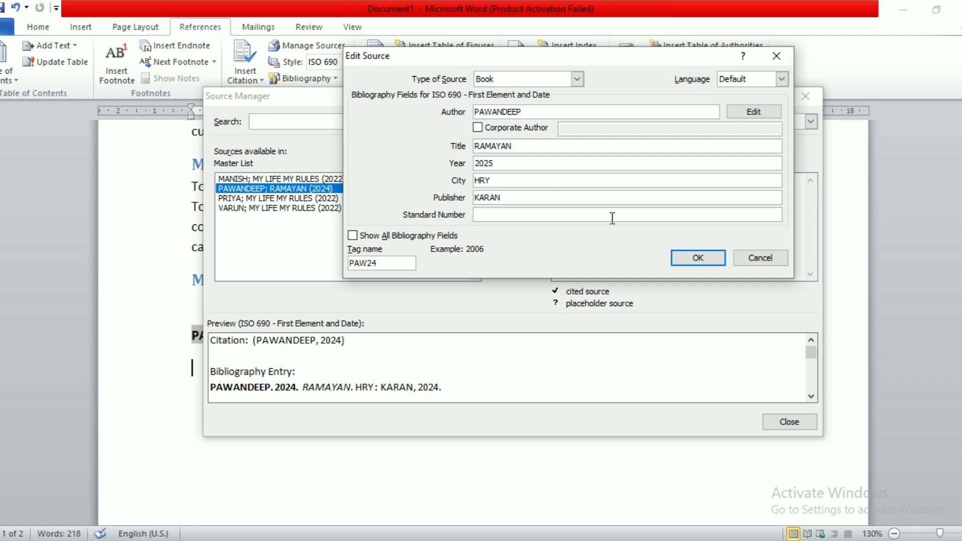
{"action": "left_click", "coordinate": [676, 260]}
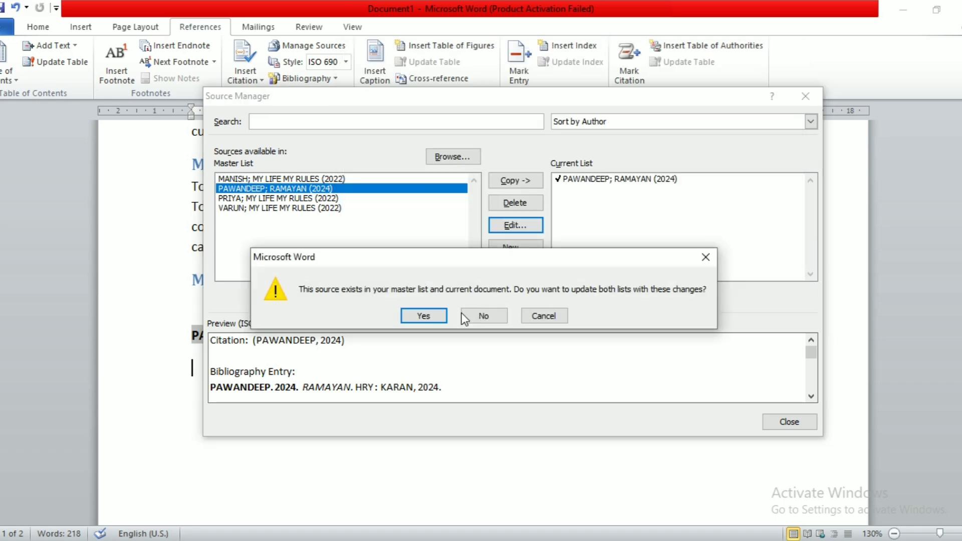
{"action": "left_click", "coordinate": [424, 316]}
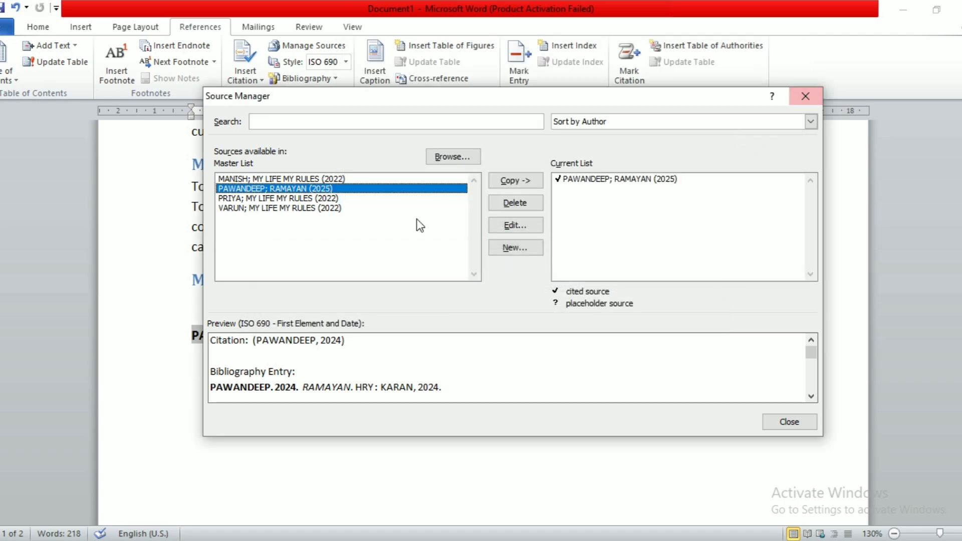
{"action": "key", "text": "Escape"}
Step: Change the bibliography's style to GOST - Name Sort
{"action": "left_click", "coordinate": [340, 335]}
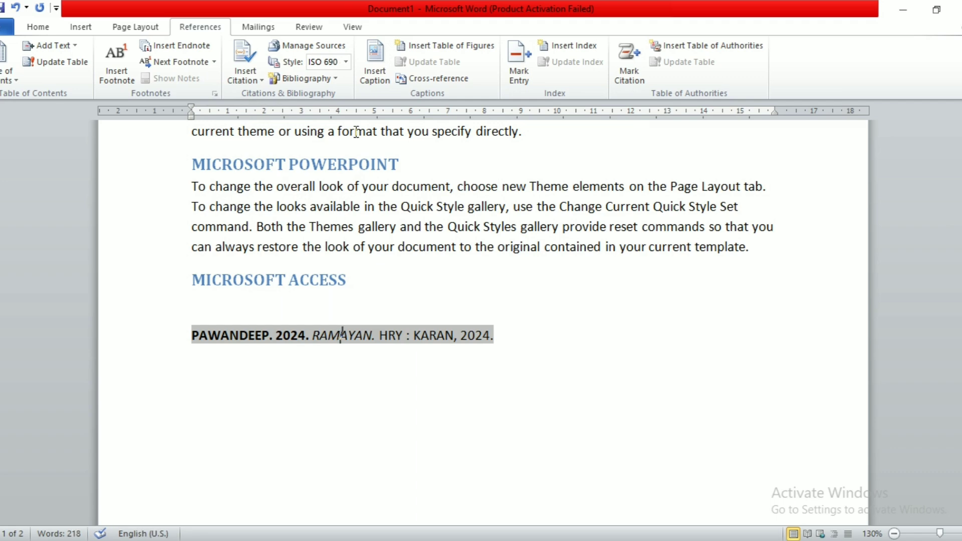
{"action": "left_click", "coordinate": [346, 61]}
{"action": "key", "text": "Escape"}
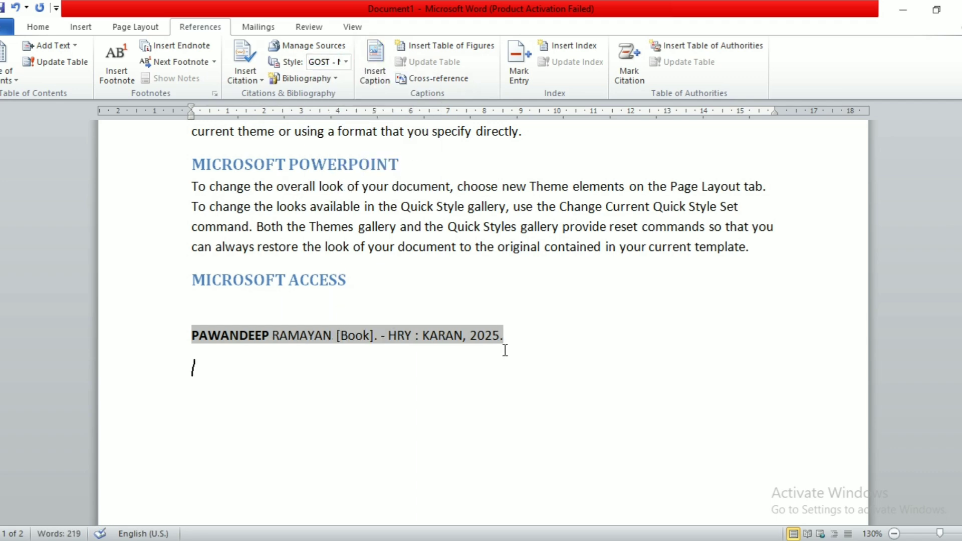
Step: Delete the whole bibliography entry below the MICROSOFT ACCESS heading
{"action": "left_click", "coordinate": [506, 376]}
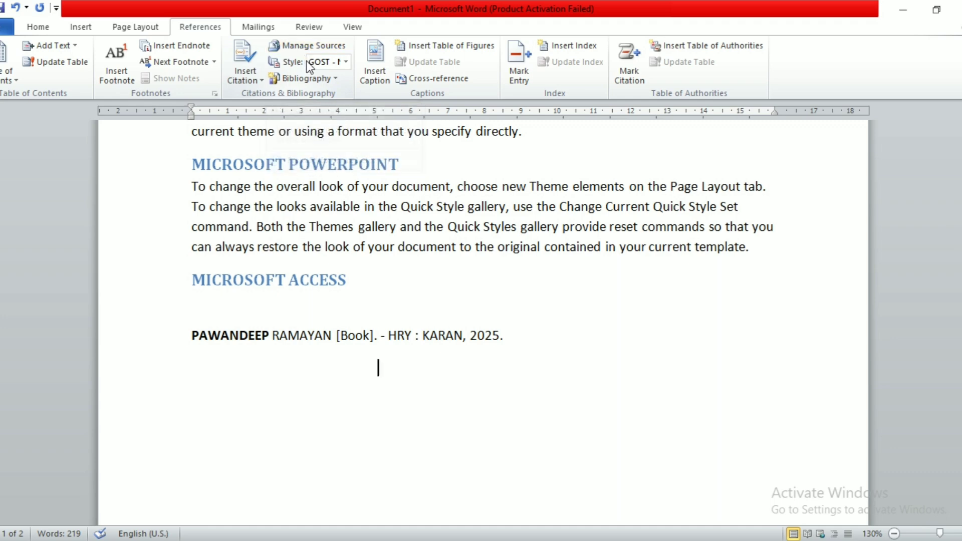
{"action": "left_click", "coordinate": [175, 348]}
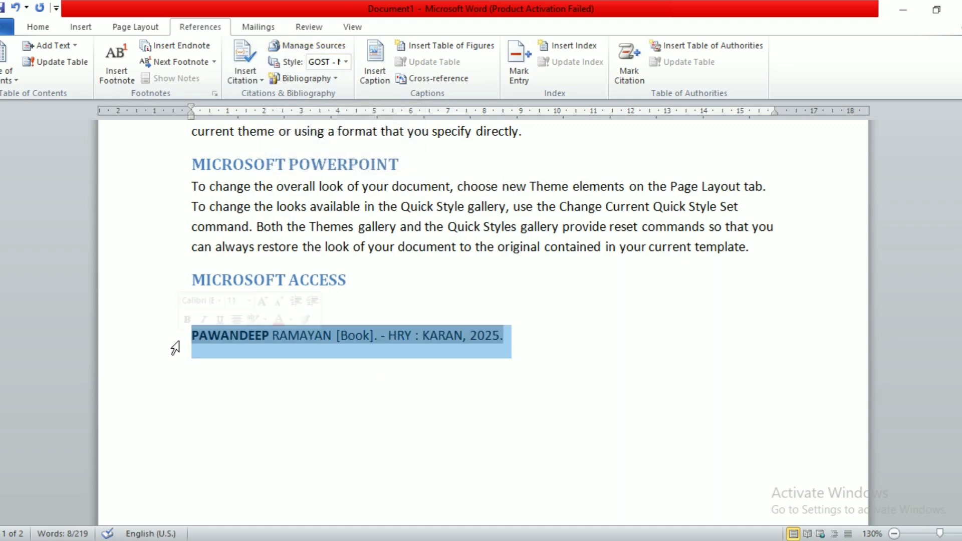
{"action": "key", "text": "Delete"}
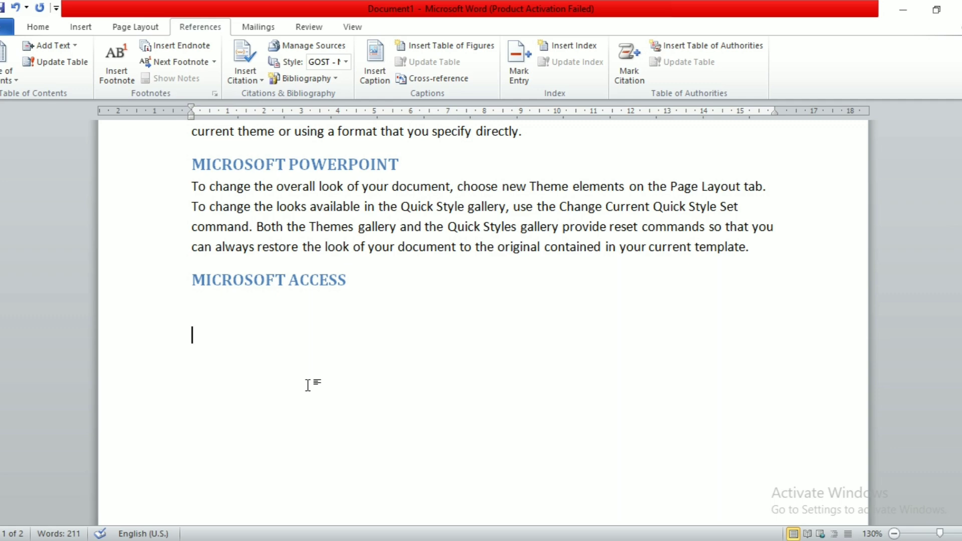
Step: Insert the scorpion, Environmental Management cover and sugar bowl pictures, each named 001 (1), from the pics folder on the Desktop
{"action": "scroll", "coordinate": [308, 385], "scroll_direction": "down", "scroll_amount": 1}
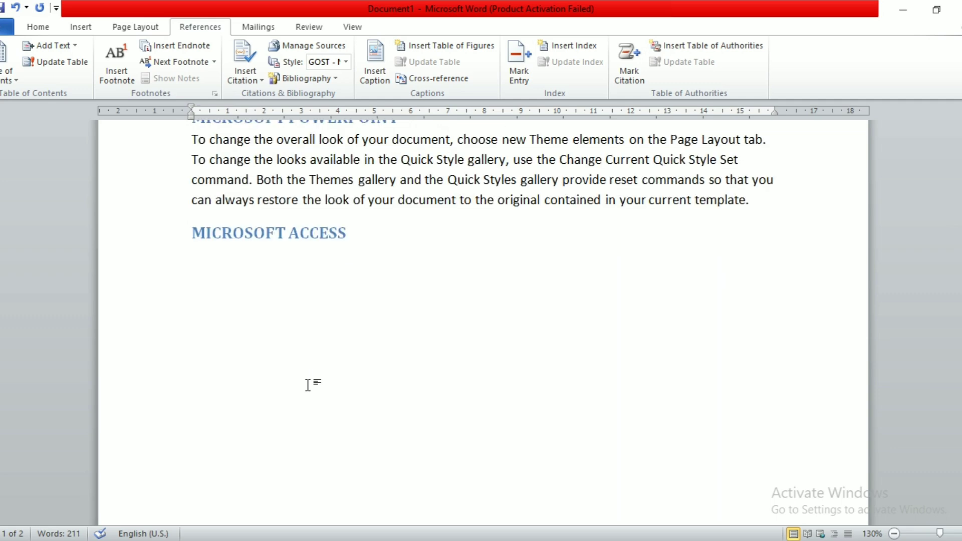
{"action": "left_click", "coordinate": [81, 25]}
{"action": "left_click", "coordinate": [126, 80]}
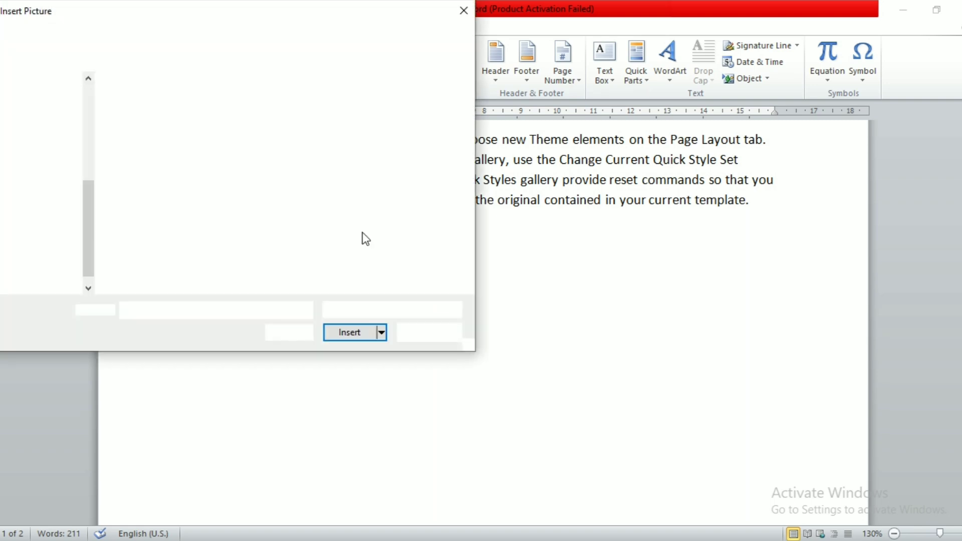
{"action": "left_click", "coordinate": [36, 123]}
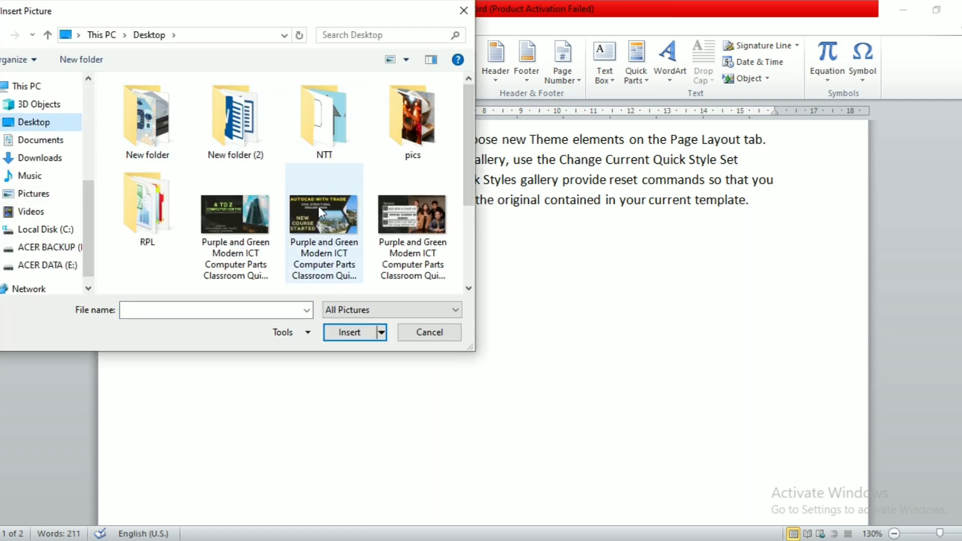
{"action": "double_click", "coordinate": [394, 142]}
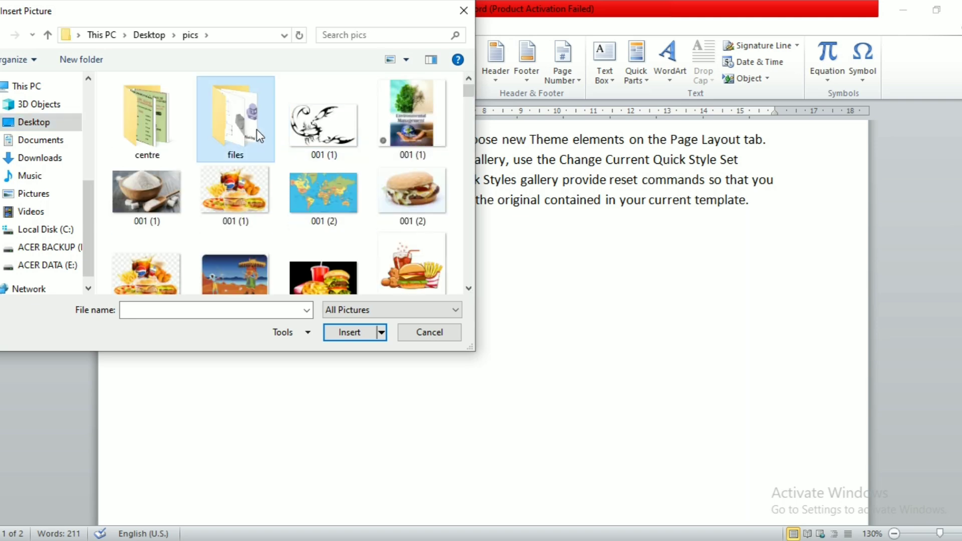
{"action": "left_click", "coordinate": [331, 140]}
{"action": "left_click", "coordinate": [399, 192], "text": "shift"}
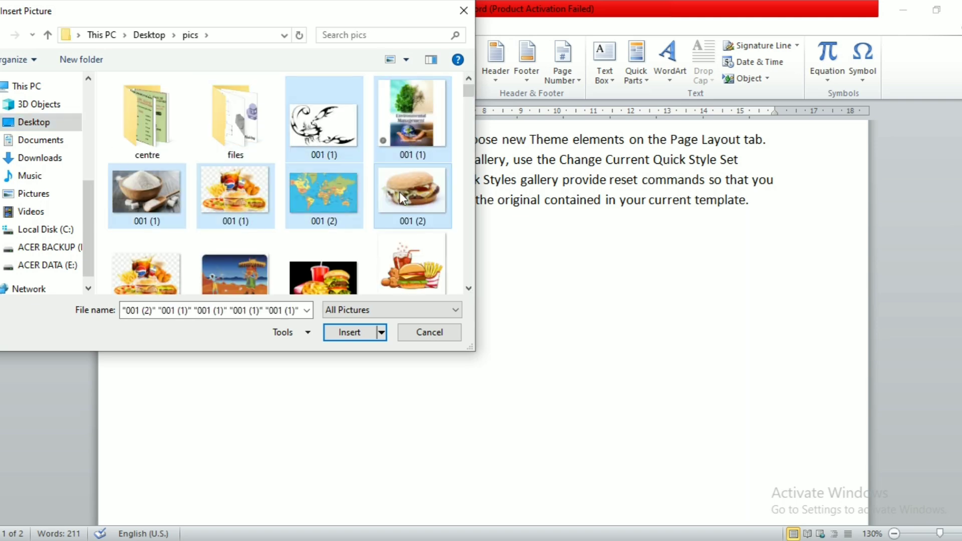
{"action": "left_click", "coordinate": [315, 138]}
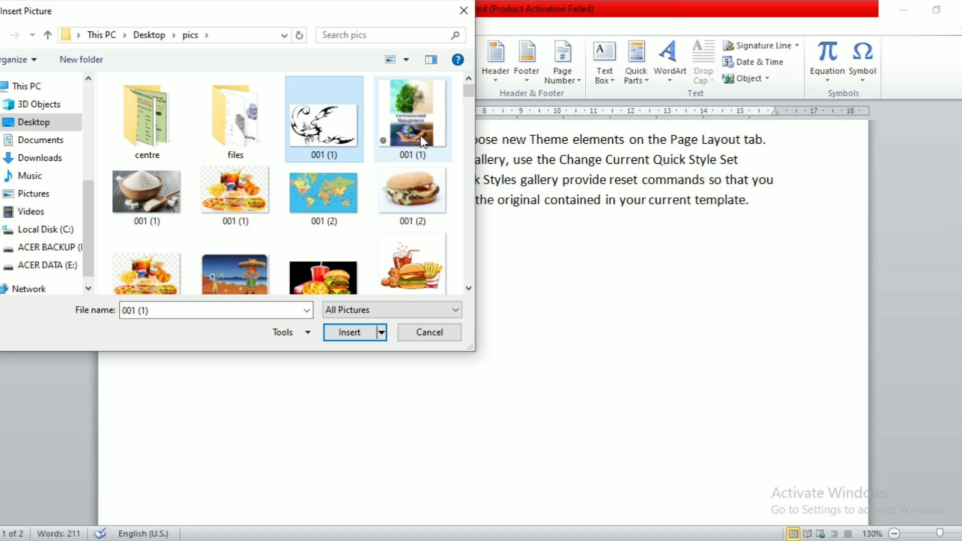
{"action": "left_click", "coordinate": [420, 136], "text": "ctrl"}
{"action": "left_click", "coordinate": [178, 194], "text": "ctrl"}
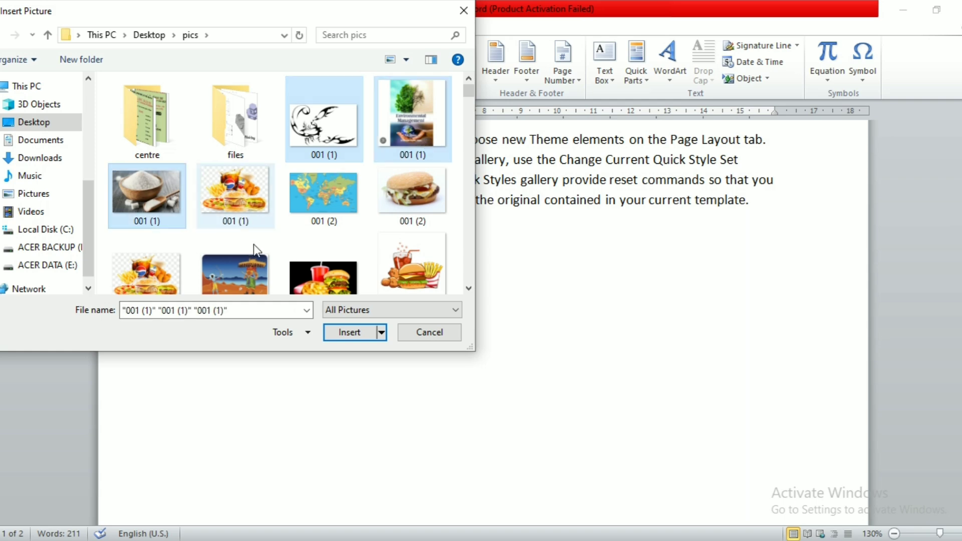
{"action": "left_click", "coordinate": [352, 333]}
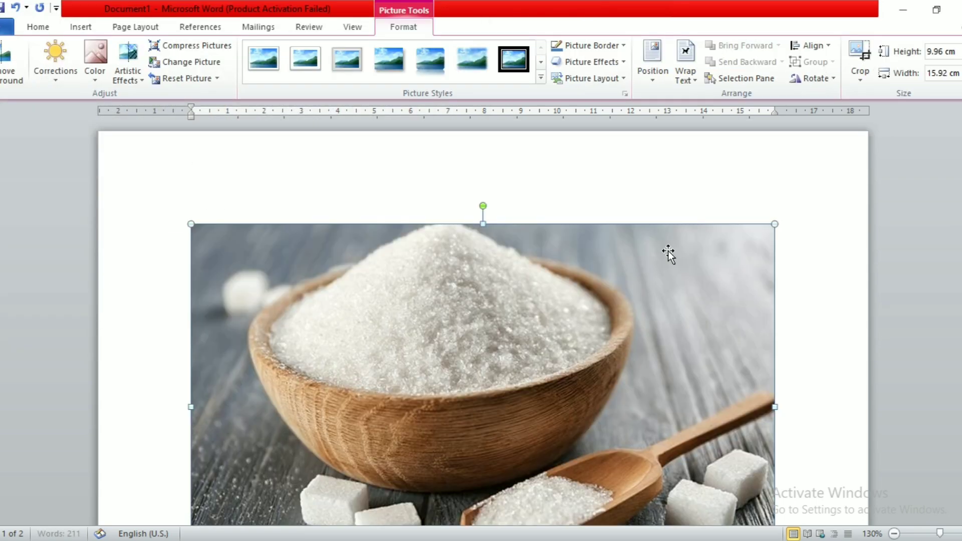
Step: Shrink the sugar bowl picture to about 2.74 cm high and 4.38 cm wide
{"action": "left_click_drag", "start_coordinate": [776, 224], "coordinate": [278, 492]}
{"action": "scroll", "coordinate": [331, 355], "scroll_direction": "up", "scroll_amount": 7}
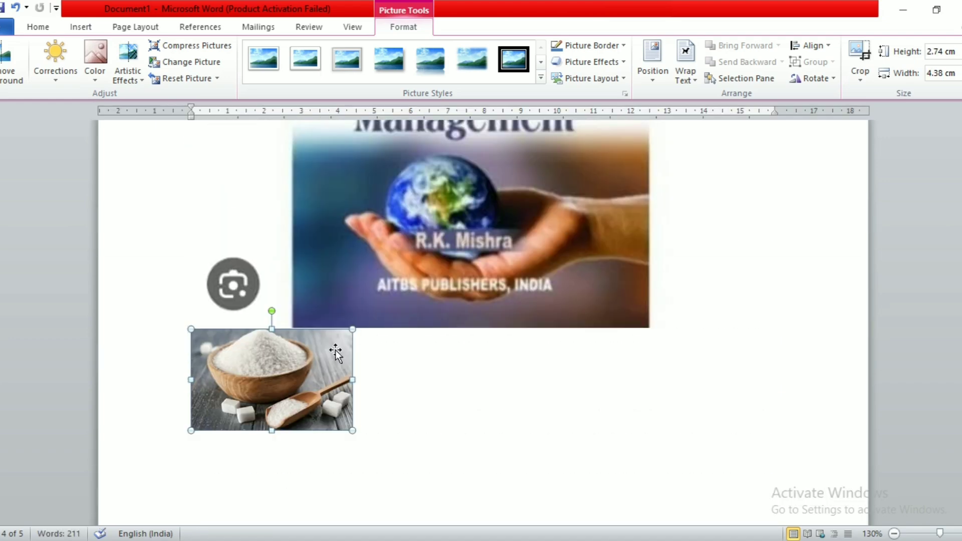
{"action": "key", "text": "ctrl+z"}
Step: Shrink the Environmental Management cover picture to about 2.72 cm high and 2.76 cm wide
{"action": "scroll", "coordinate": [551, 233], "scroll_direction": "up", "scroll_amount": 6}
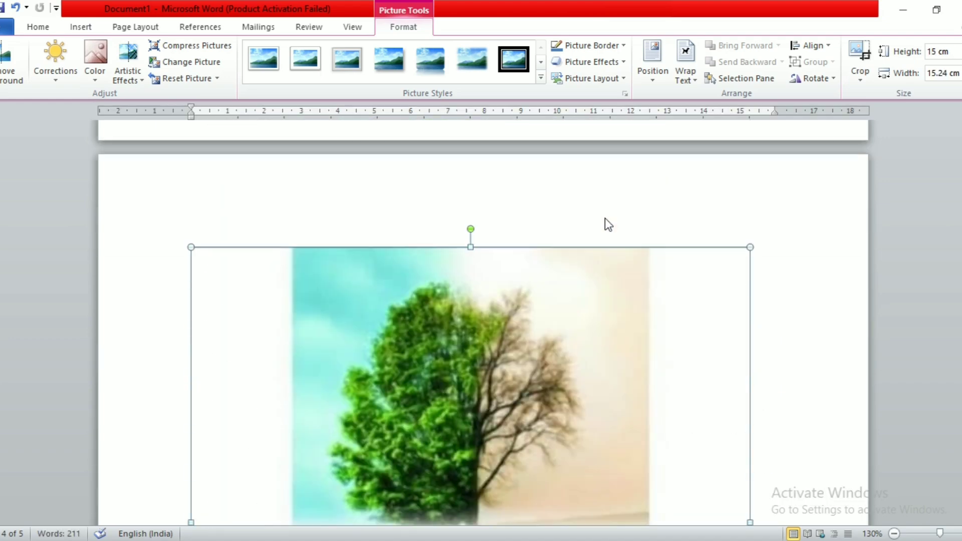
{"action": "left_click_drag", "start_coordinate": [749, 245], "coordinate": [301, 532]}
{"action": "scroll", "coordinate": [445, 289], "scroll_direction": "up", "scroll_amount": 6}
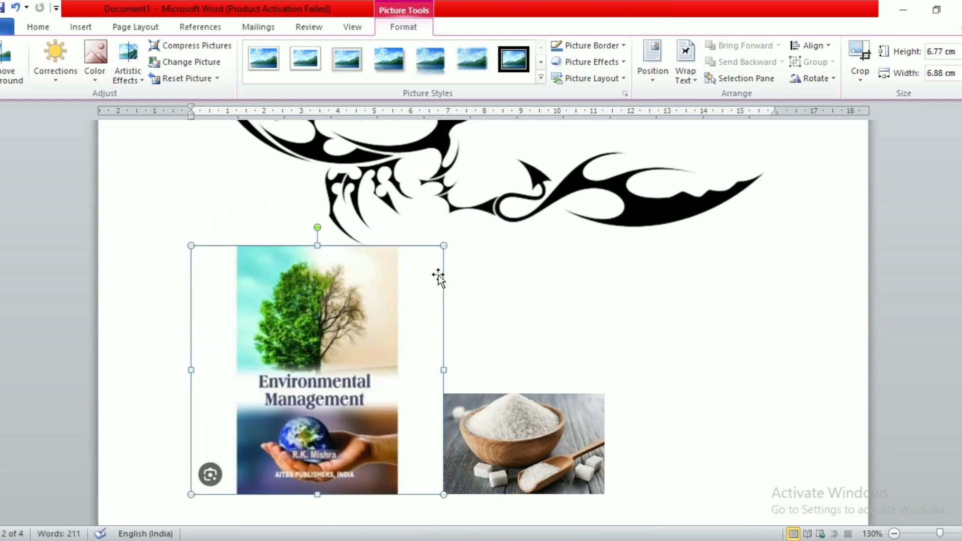
{"action": "left_click_drag", "start_coordinate": [443, 245], "coordinate": [295, 393]}
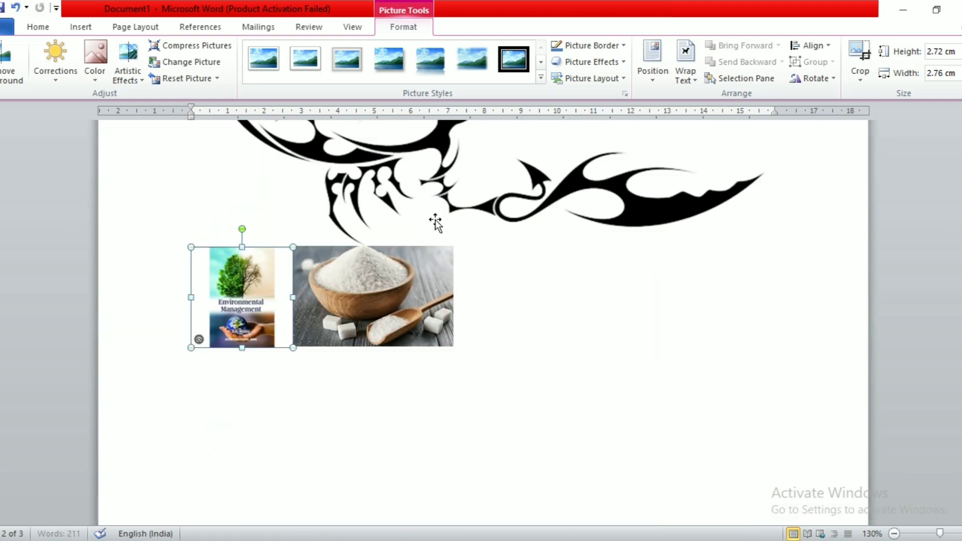
Step: Shrink the scorpion picture to about 1.92 cm high and 3.09 cm wide
{"action": "left_click", "coordinate": [435, 223]}
{"action": "scroll", "coordinate": [468, 183], "scroll_direction": "up", "scroll_amount": 5}
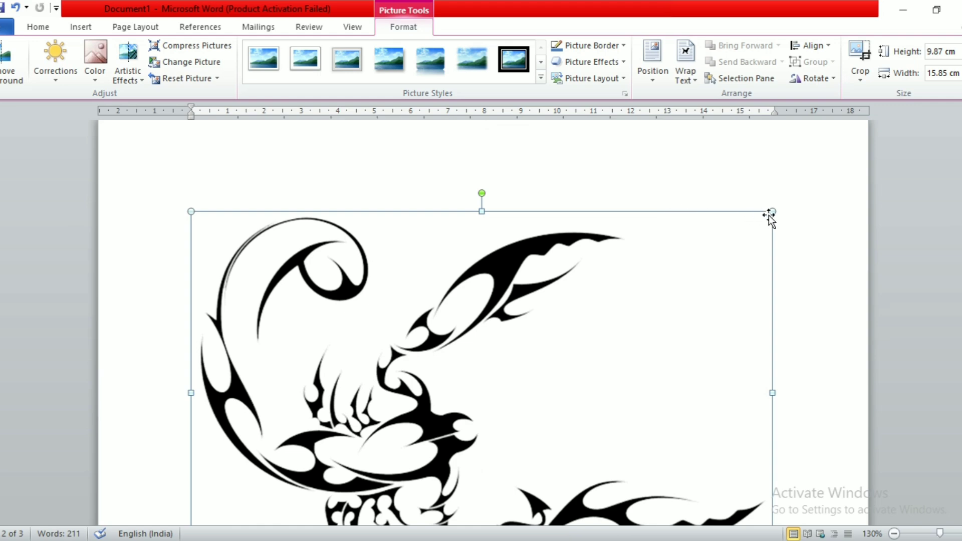
{"action": "left_click_drag", "start_coordinate": [770, 216], "coordinate": [304, 503]}
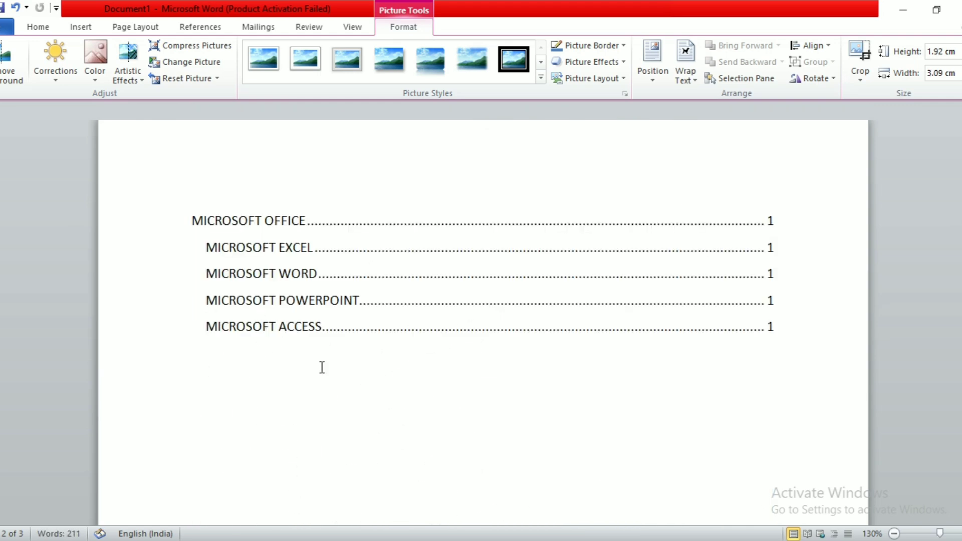
{"action": "scroll", "coordinate": [321, 271], "scroll_direction": "up", "scroll_amount": 1}
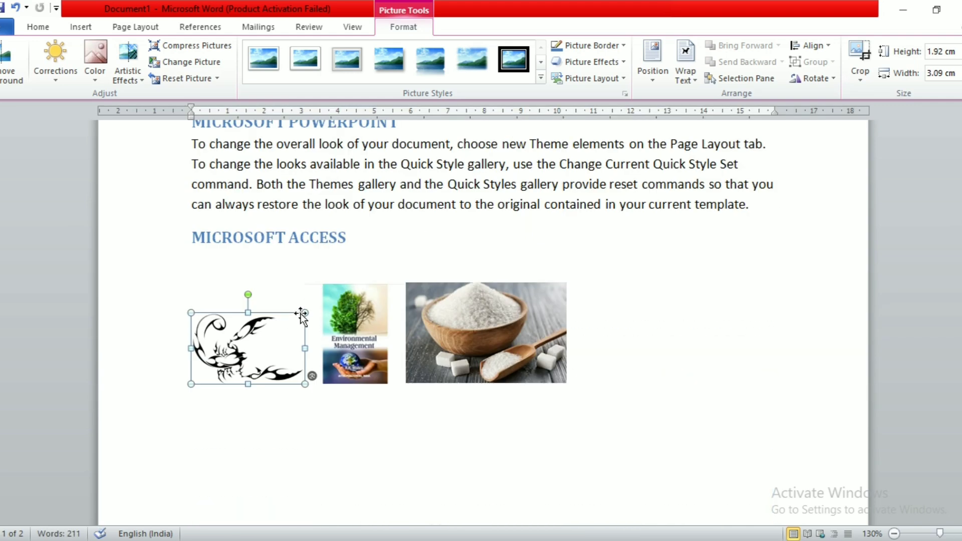
Step: Stretch the scorpion picture to about 2.72 cm high and caption it Figure 1, positioned below the selected item
{"action": "left_click_drag", "start_coordinate": [248, 313], "coordinate": [248, 284]}
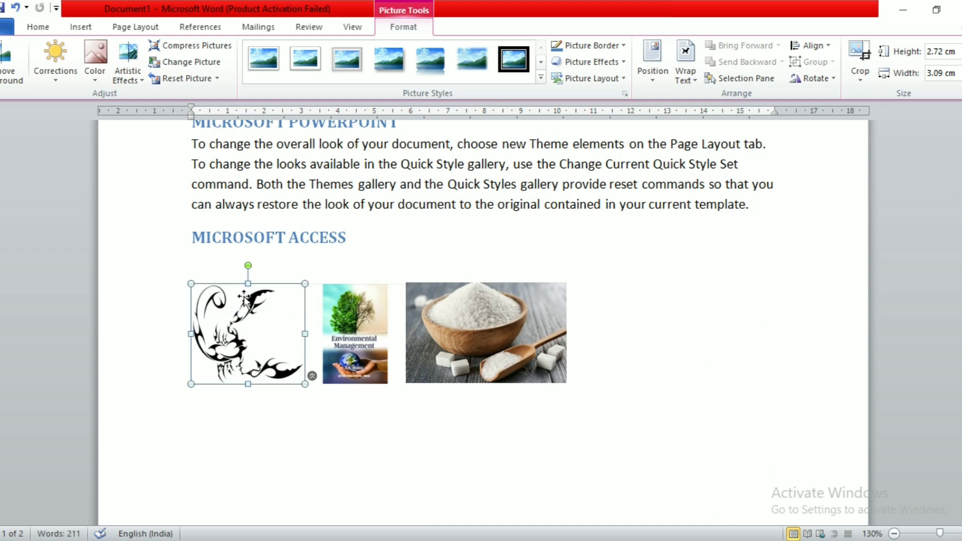
{"action": "left_click", "coordinate": [193, 28]}
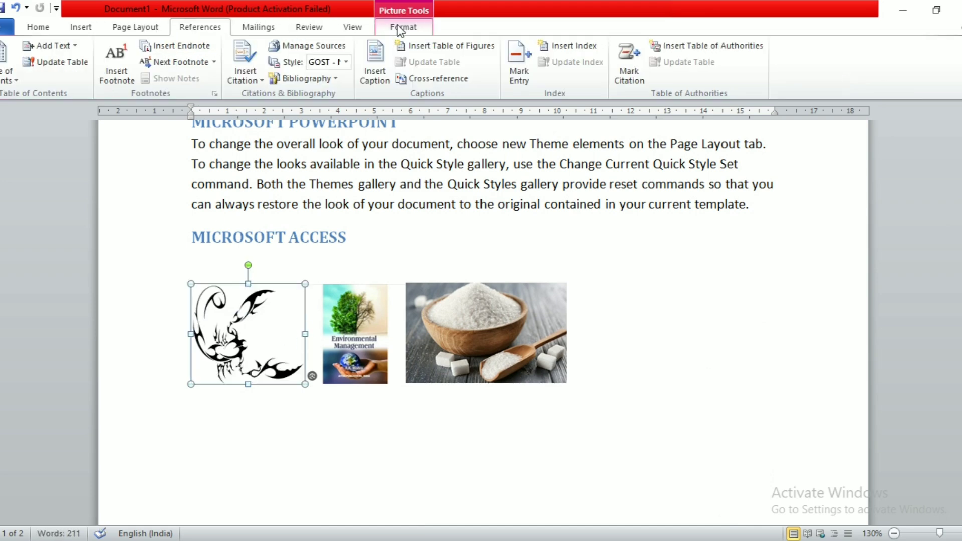
{"action": "left_click", "coordinate": [384, 62]}
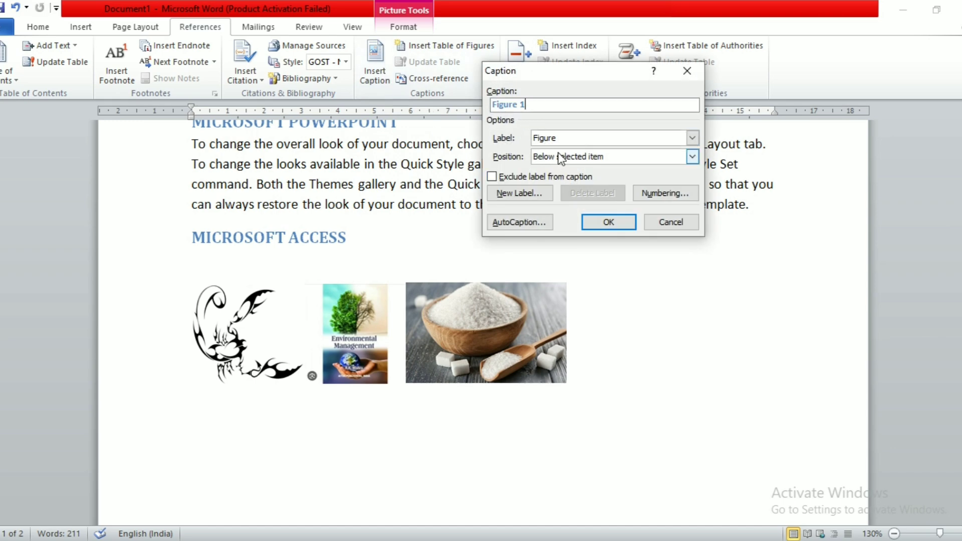
{"action": "left_click", "coordinate": [549, 137]}
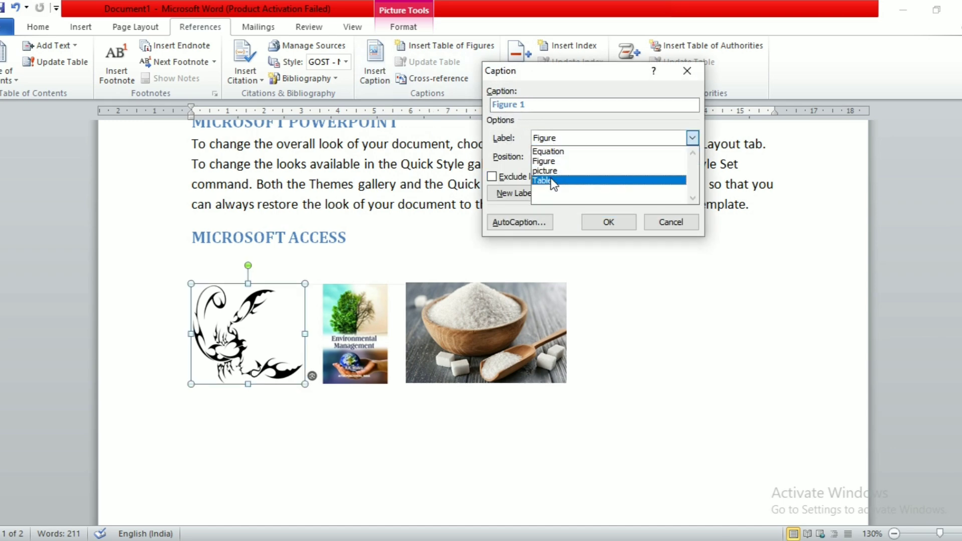
{"action": "left_click", "coordinate": [576, 138]}
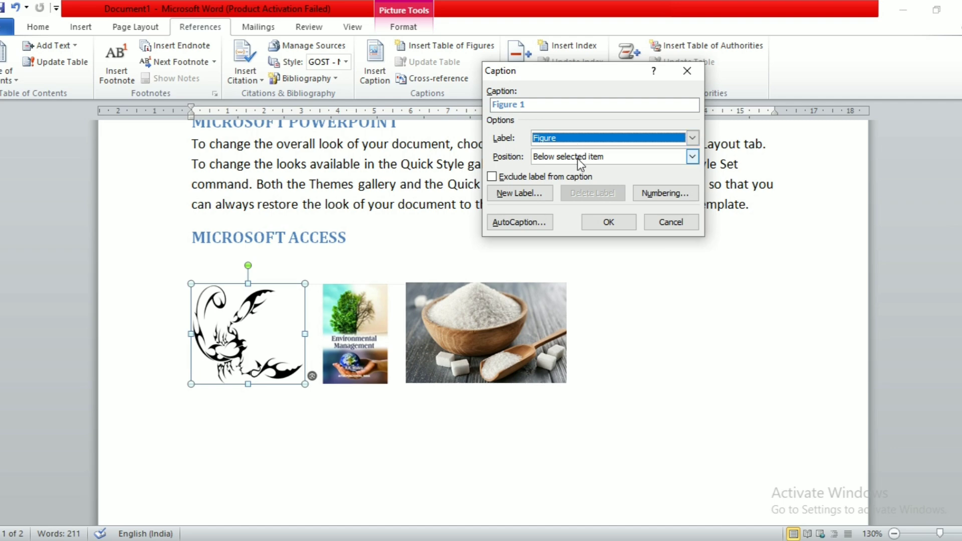
{"action": "left_click", "coordinate": [578, 157]}
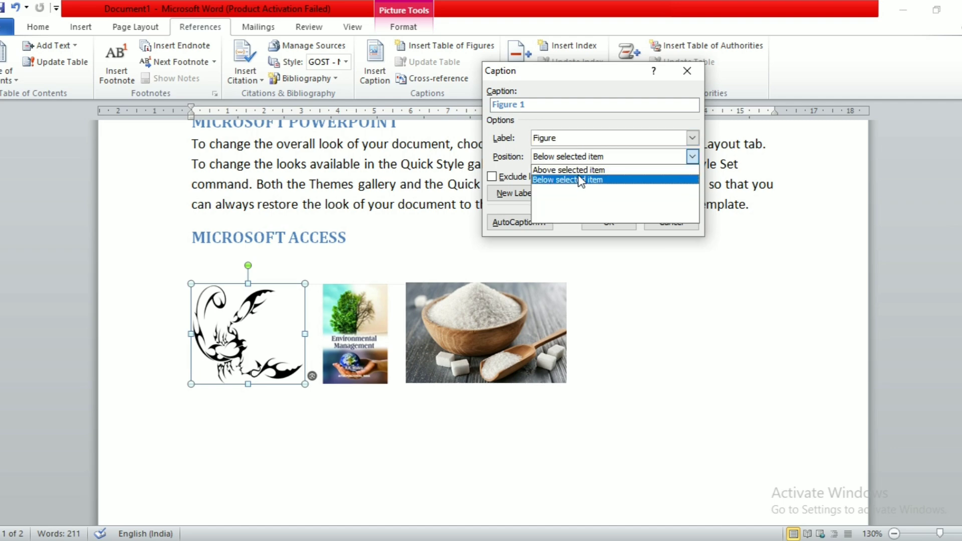
{"action": "left_click", "coordinate": [575, 179]}
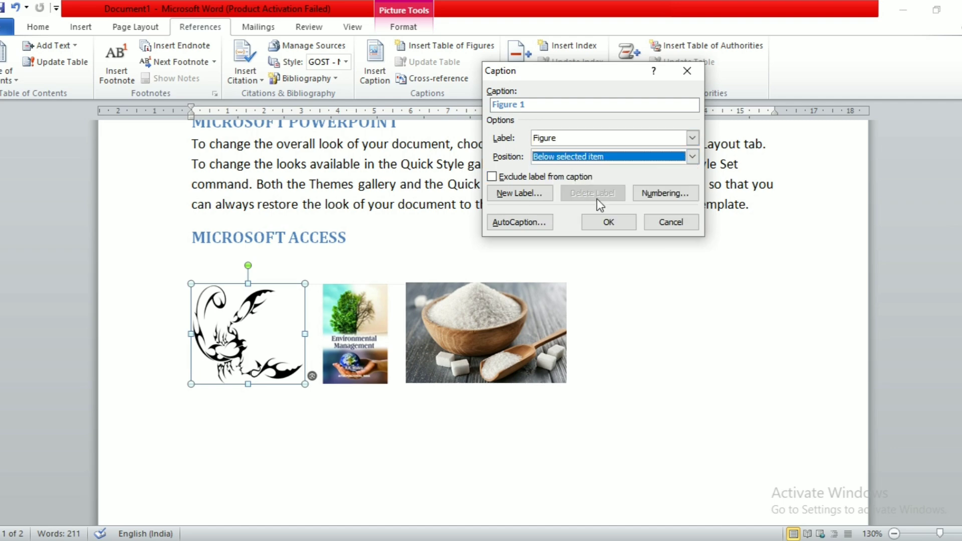
{"action": "left_click", "coordinate": [612, 220]}
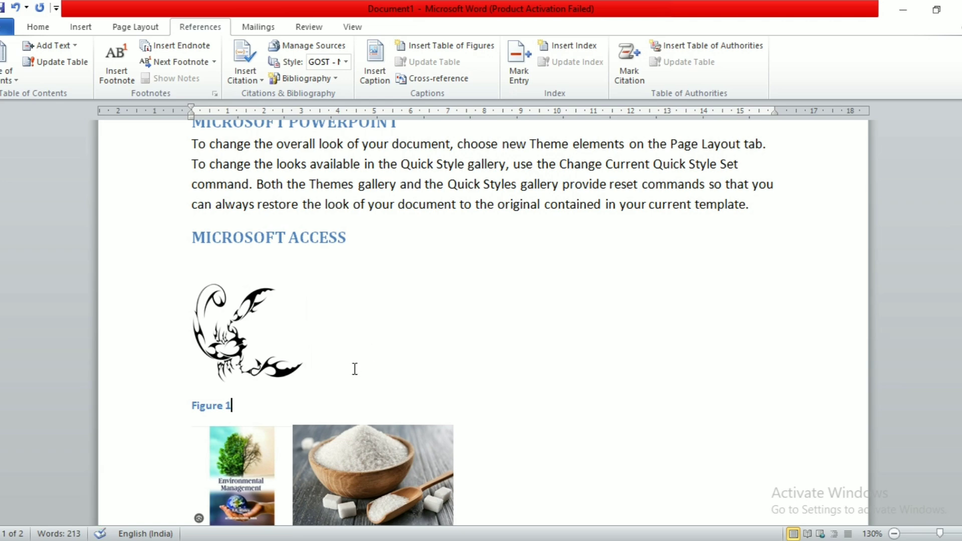
Step: Caption the Environmental Management cover picture as Figure 2, positioned below the selected item
{"action": "scroll", "coordinate": [356, 366], "scroll_direction": "down", "scroll_amount": 3}
{"action": "left_click", "coordinate": [262, 359]}
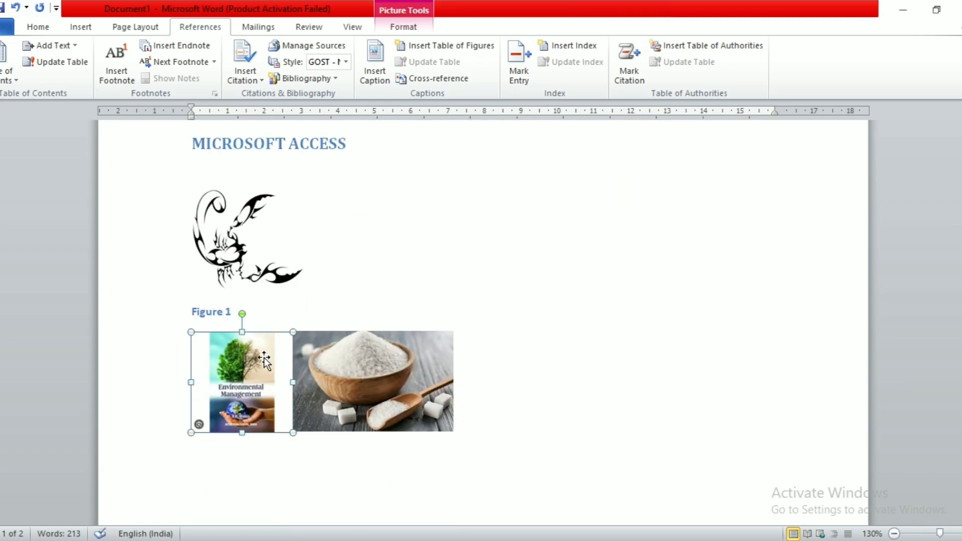
{"action": "left_click", "coordinate": [384, 69]}
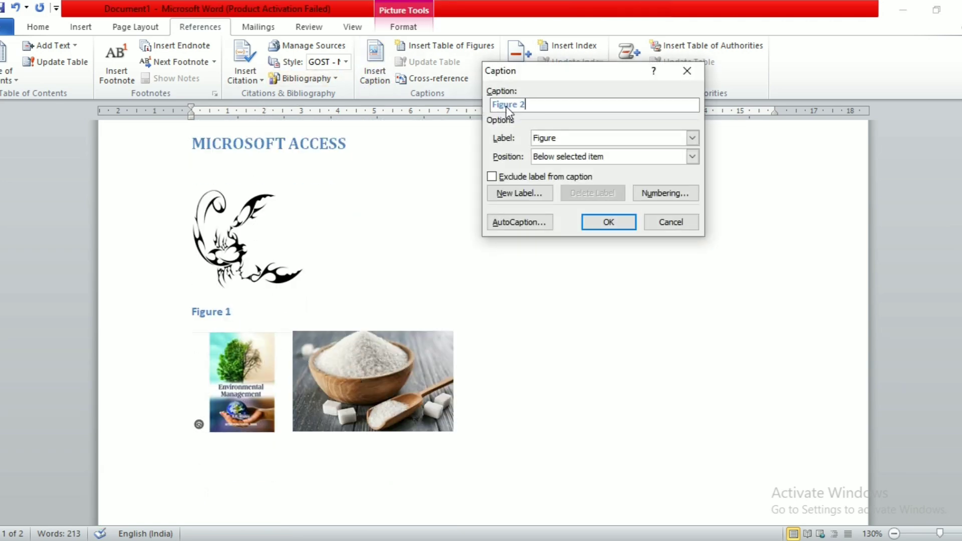
{"action": "left_click", "coordinate": [610, 222]}
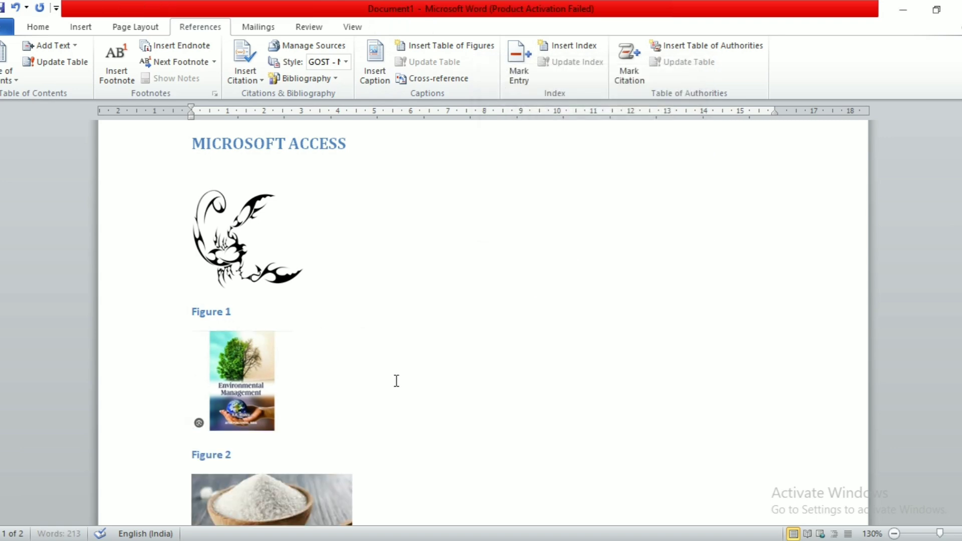
Step: Caption the sugar bowl picture as Figure 3 below the image
{"action": "scroll", "coordinate": [286, 457], "scroll_direction": "down", "scroll_amount": 4}
{"action": "left_click", "coordinate": [284, 421]}
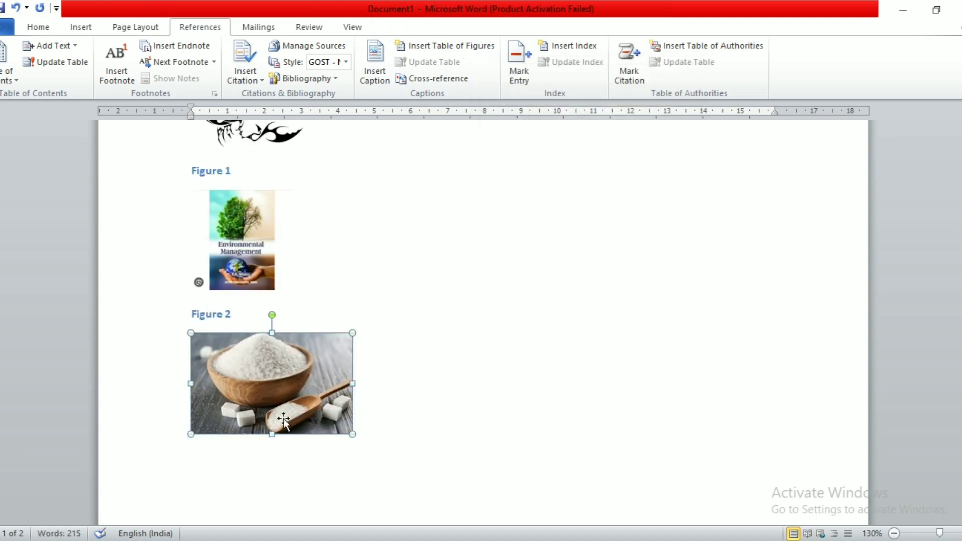
{"action": "left_click", "coordinate": [382, 75]}
{"action": "left_click", "coordinate": [621, 226]}
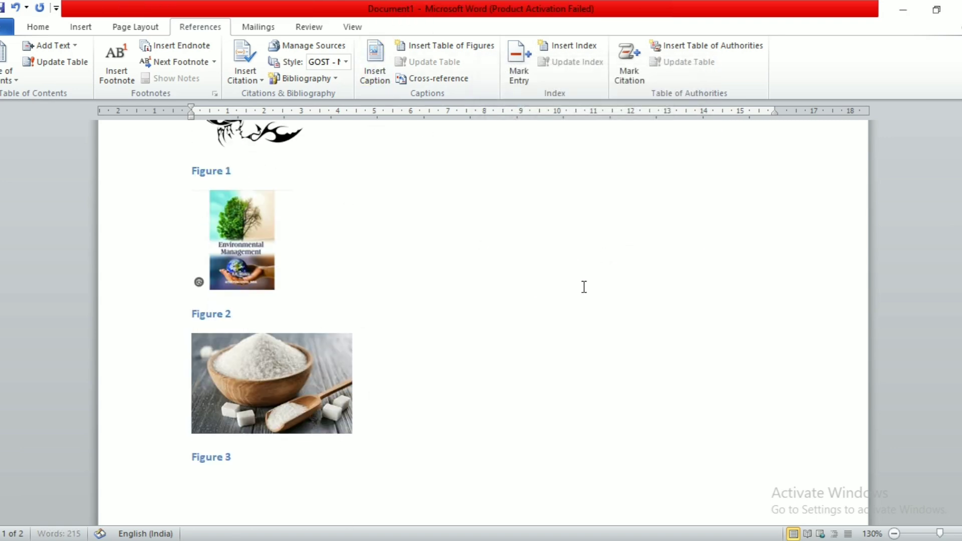
Step: Insert a table of figures on the page after the pictures, using the template format, Figure label and right-aligned page numbers
{"action": "scroll", "coordinate": [478, 401], "scroll_direction": "down", "scroll_amount": 3}
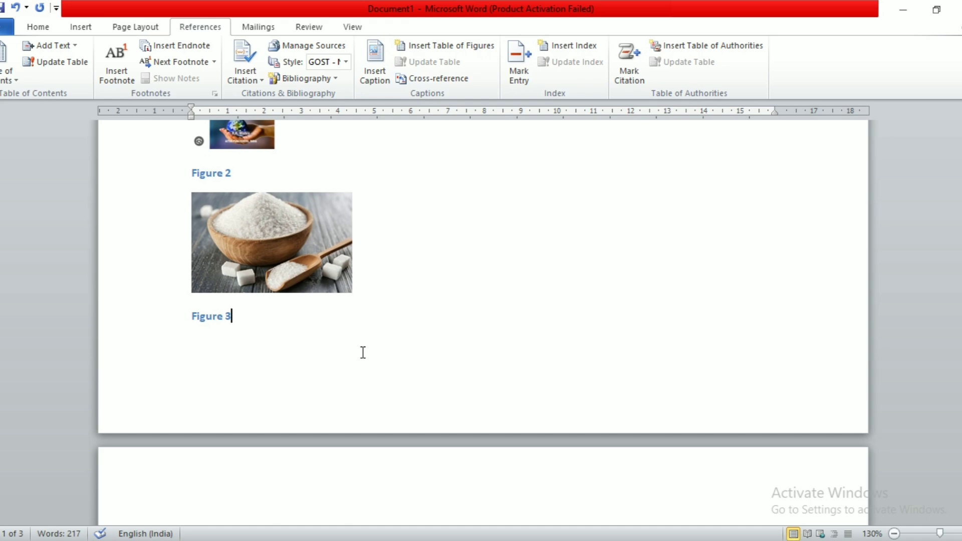
{"action": "scroll", "coordinate": [357, 350], "scroll_direction": "down", "scroll_amount": 1}
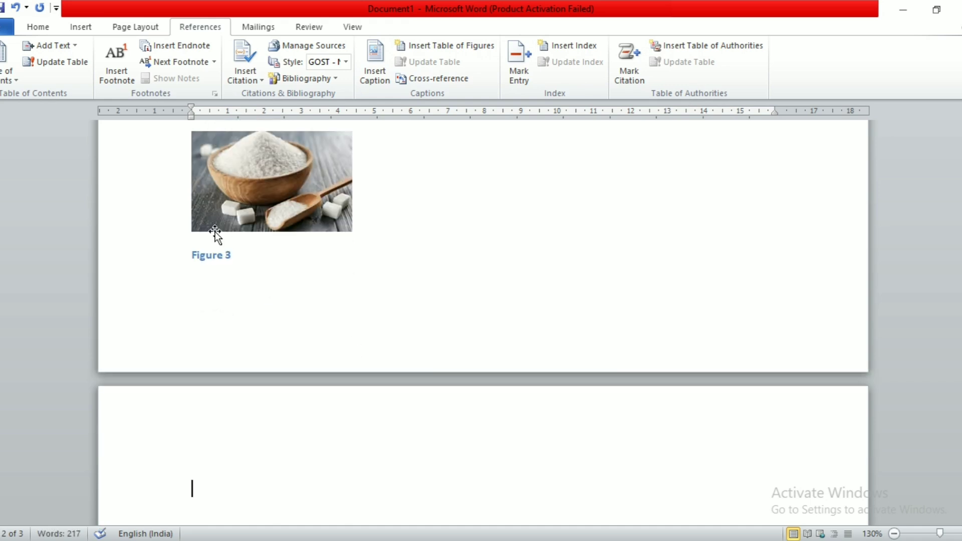
{"action": "left_click", "coordinate": [419, 47]}
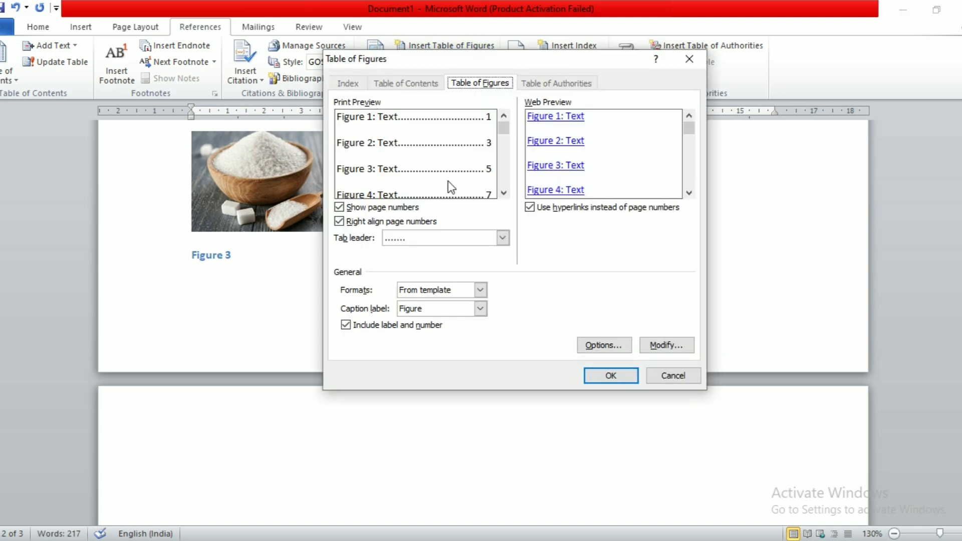
{"action": "left_click", "coordinate": [594, 377]}
{"action": "scroll", "coordinate": [595, 383], "scroll_direction": "down", "scroll_amount": 3}
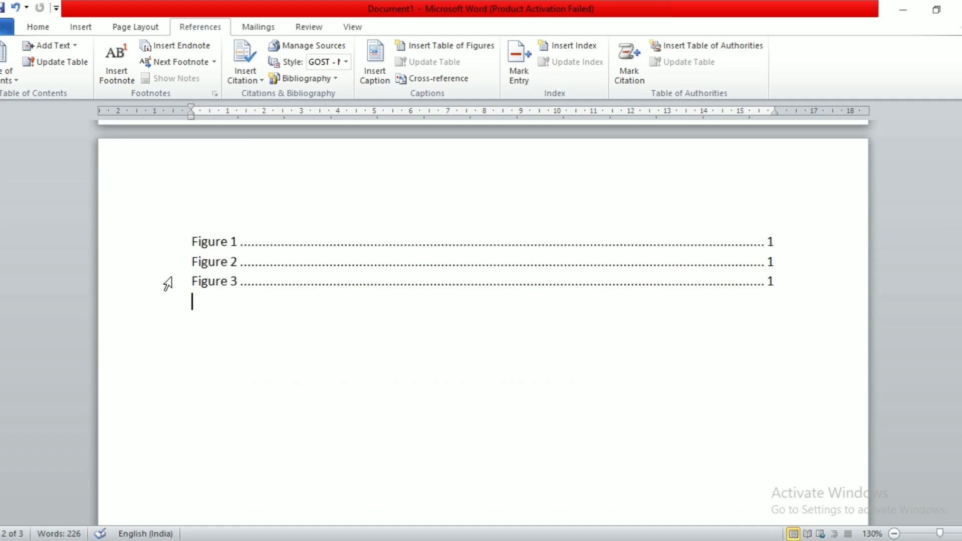
Step: Follow the Figure 2 and Figure 3 entries in the table of figures to check where their links lead
{"action": "left_click", "coordinate": [221, 265], "text": "ctrl"}
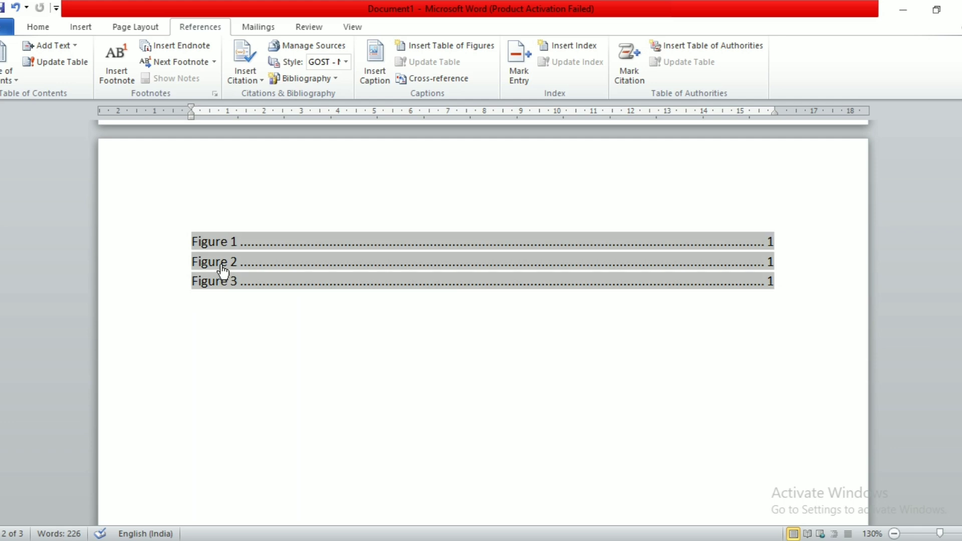
{"action": "scroll", "coordinate": [224, 215], "scroll_direction": "down", "scroll_amount": 5}
{"action": "scroll", "coordinate": [225, 216], "scroll_direction": "down", "scroll_amount": 2}
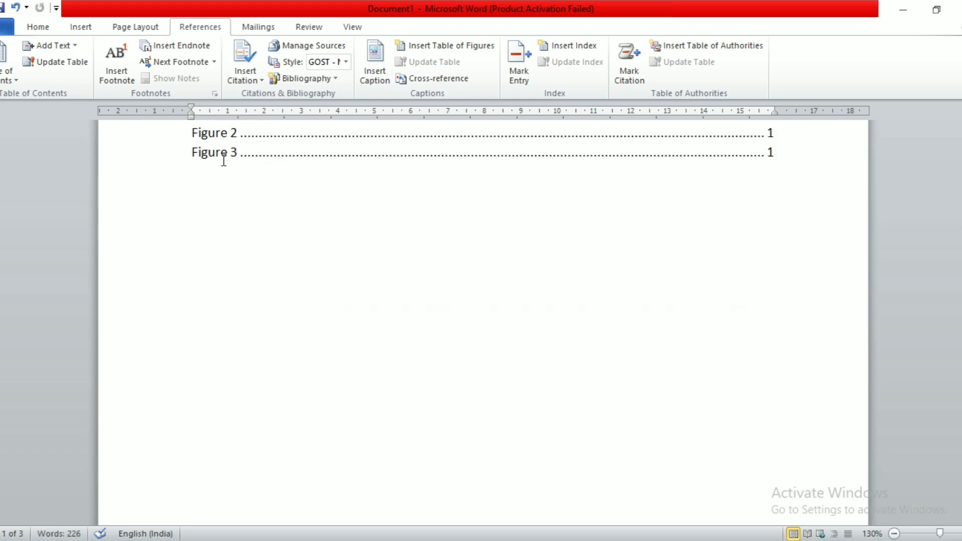
{"action": "left_click", "coordinate": [219, 151], "text": "ctrl"}
{"action": "scroll", "coordinate": [277, 211], "scroll_direction": "up", "scroll_amount": 10}
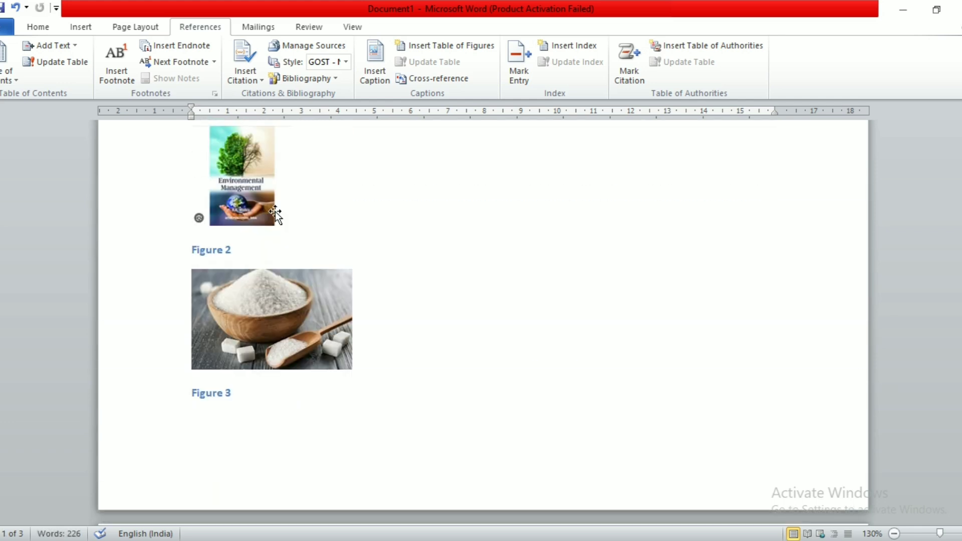
{"action": "scroll", "coordinate": [275, 213], "scroll_direction": "down", "scroll_amount": 4}
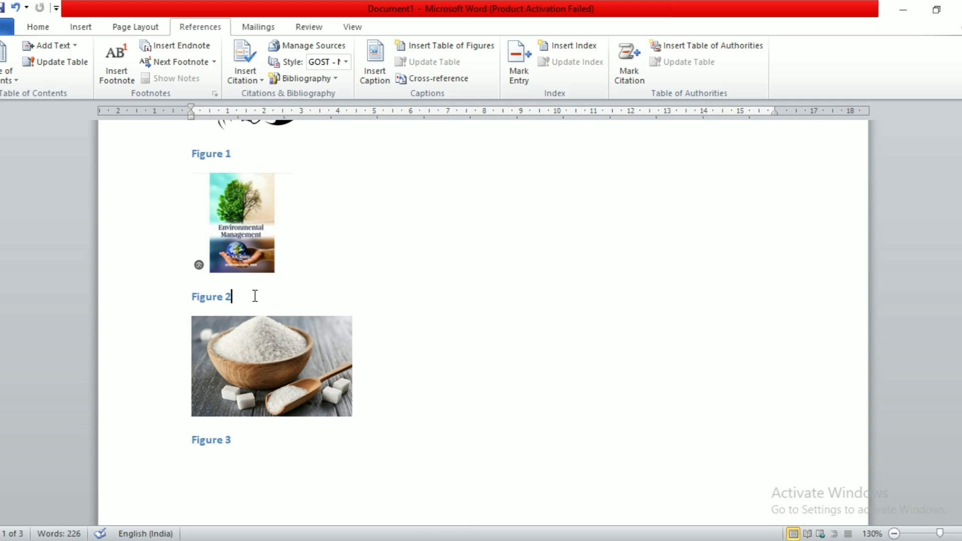
Step: Add an empty line below the Figure 2 caption and insert the fast-food picture 001 (1) from the pics folder there
{"action": "key", "text": "ctrl+z"}
{"action": "key", "text": "ctrl+z"}
{"action": "left_click", "coordinate": [97, 26]}
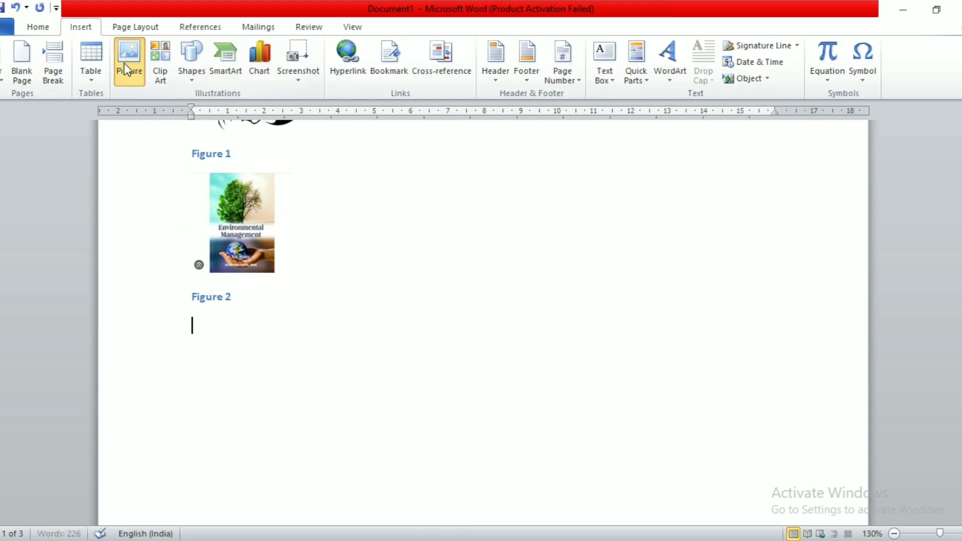
{"action": "left_click", "coordinate": [125, 64]}
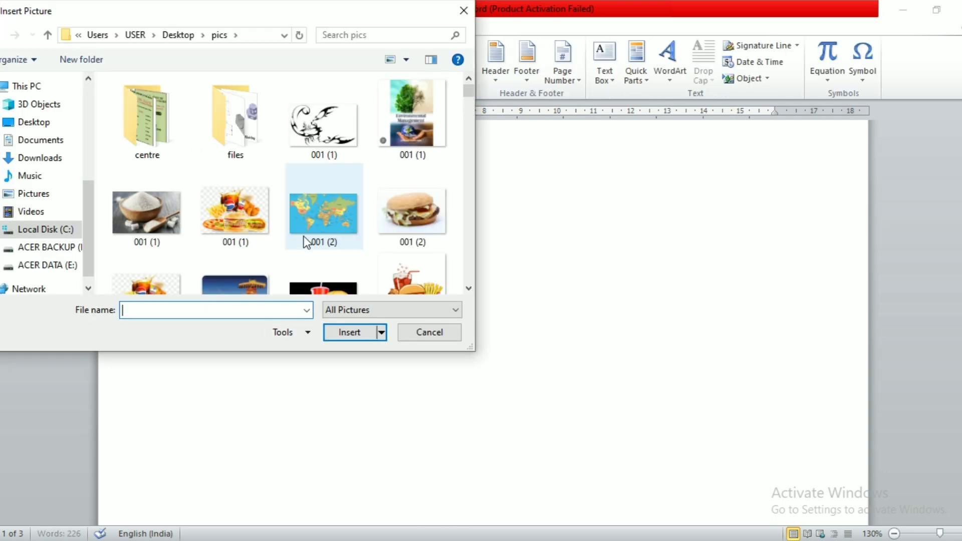
{"action": "left_click", "coordinate": [219, 218]}
{"action": "double_click", "coordinate": [219, 218]}
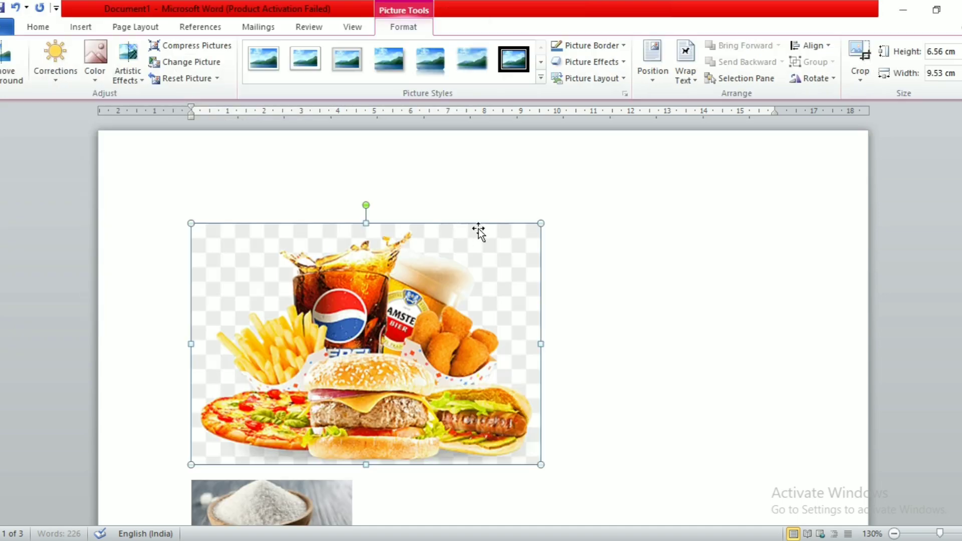
Step: Shrink the fast-food picture to about 2.64 cm high and 3.83 cm wide and caption it Figure 3 below the image
{"action": "left_click_drag", "start_coordinate": [541, 223], "coordinate": [247, 368]}
{"action": "scroll", "coordinate": [295, 312], "scroll_direction": "up", "scroll_amount": 10}
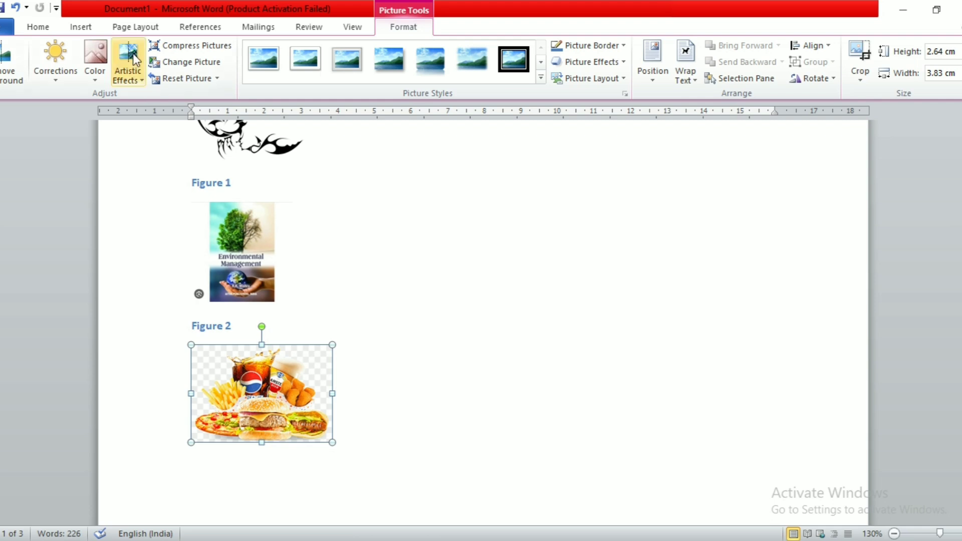
{"action": "left_click", "coordinate": [201, 28]}
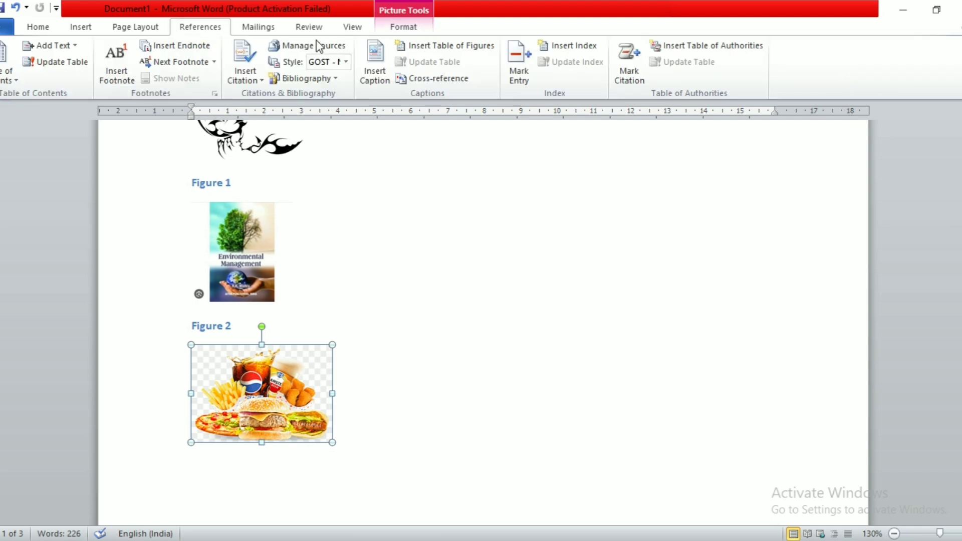
{"action": "left_click", "coordinate": [379, 65]}
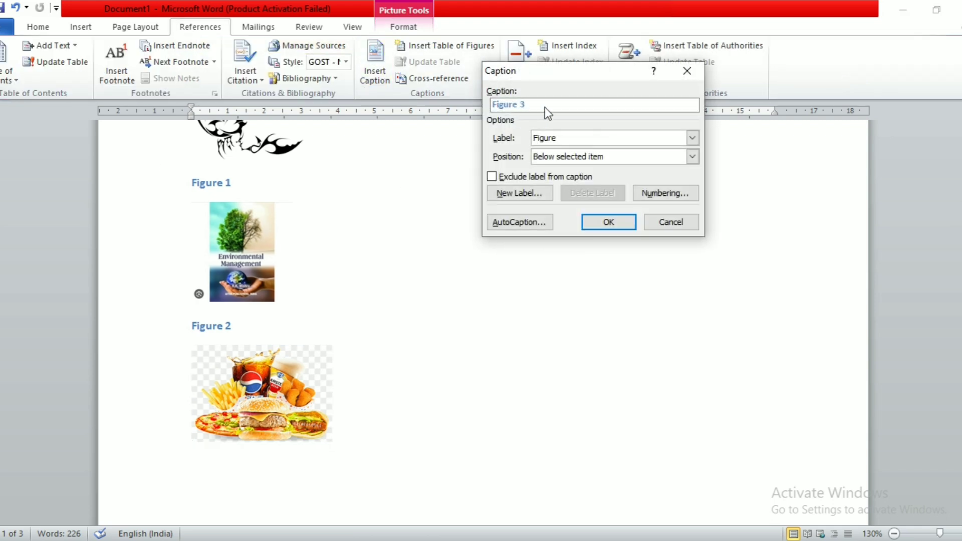
{"action": "left_click", "coordinate": [591, 223]}
Step: Update the entire table of figures to reflect the newly captioned picture
{"action": "scroll", "coordinate": [314, 369], "scroll_direction": "down", "scroll_amount": 8}
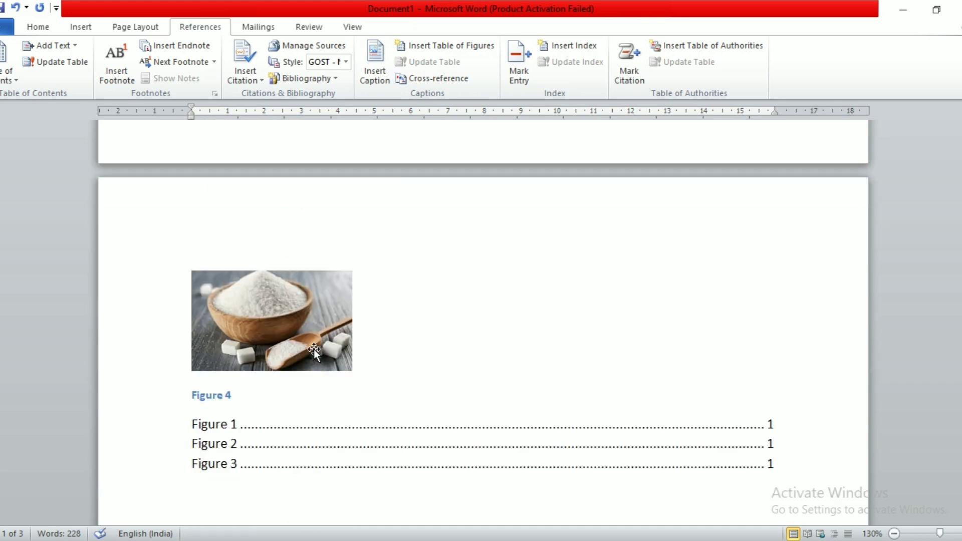
{"action": "scroll", "coordinate": [284, 411], "scroll_direction": "down", "scroll_amount": 3}
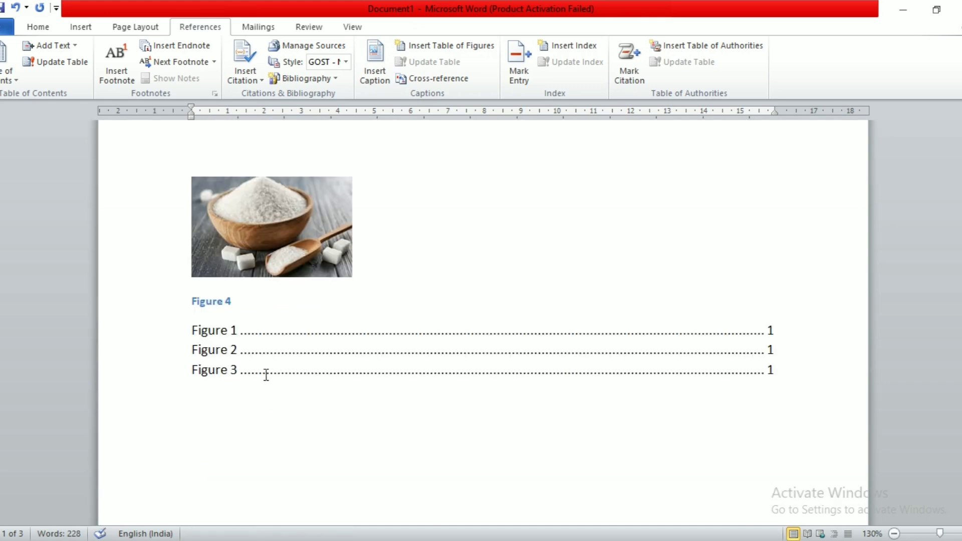
{"action": "left_click", "coordinate": [265, 350]}
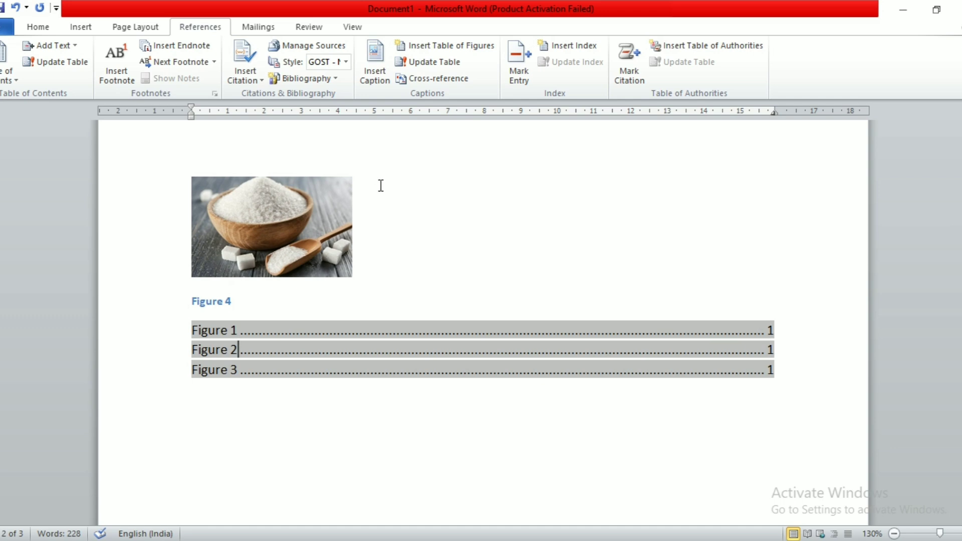
{"action": "left_click", "coordinate": [422, 62]}
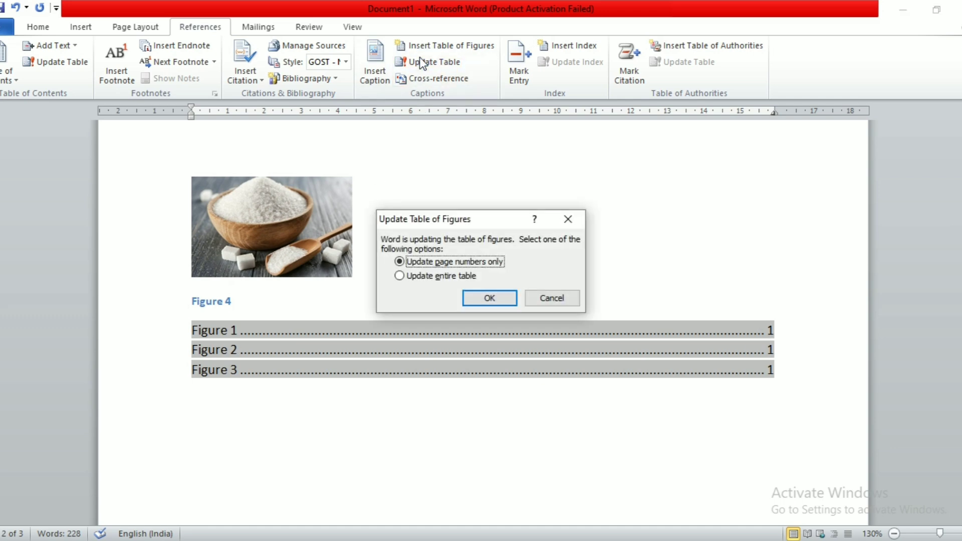
{"action": "left_click", "coordinate": [454, 277]}
{"action": "left_click", "coordinate": [481, 301]}
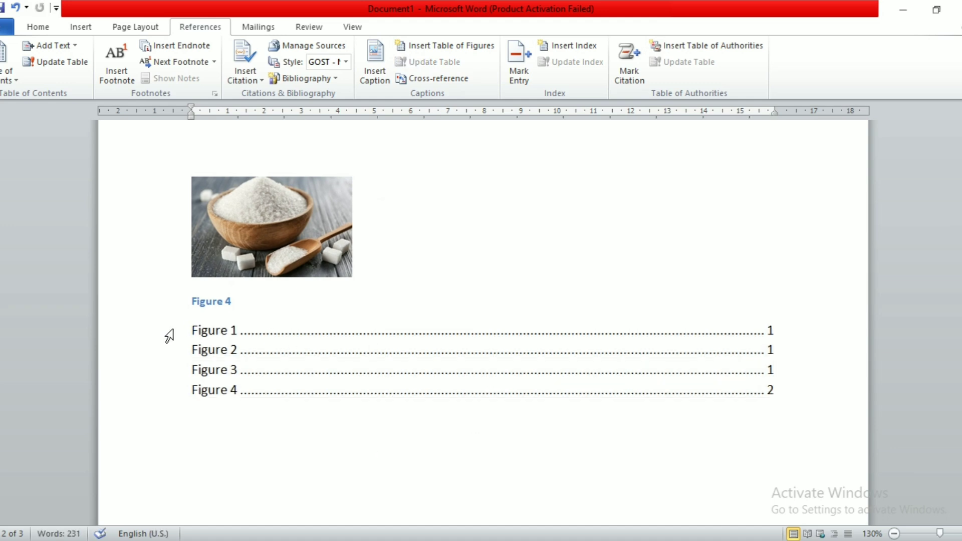
{"action": "left_click_drag", "start_coordinate": [167, 335], "coordinate": [174, 442]}
{"action": "left_click", "coordinate": [531, 426]}
Step: Start a cross-reference on the empty line below the table of contents on page 3, with Figure as the reference type
{"action": "scroll", "coordinate": [676, 161], "scroll_direction": "down", "scroll_amount": 4}
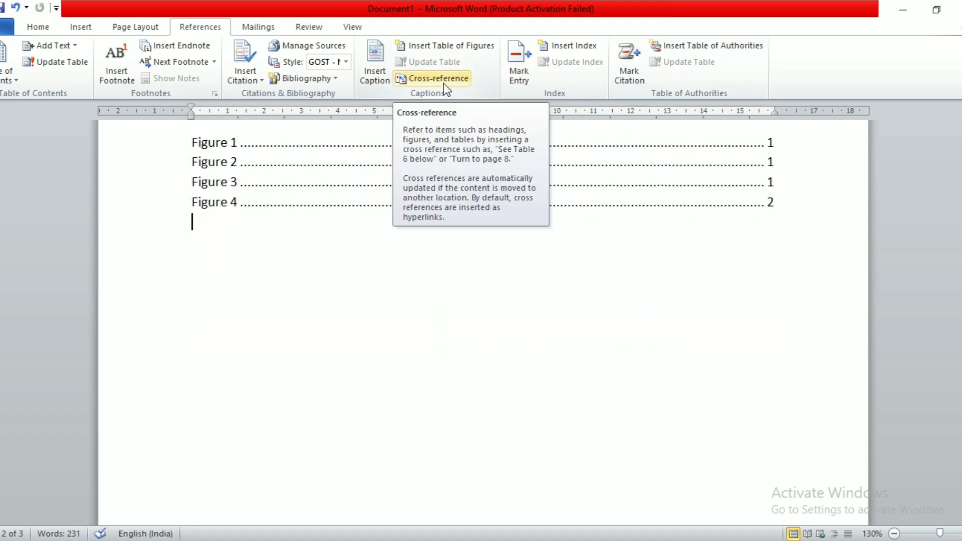
{"action": "scroll", "coordinate": [432, 379], "scroll_direction": "down", "scroll_amount": 3}
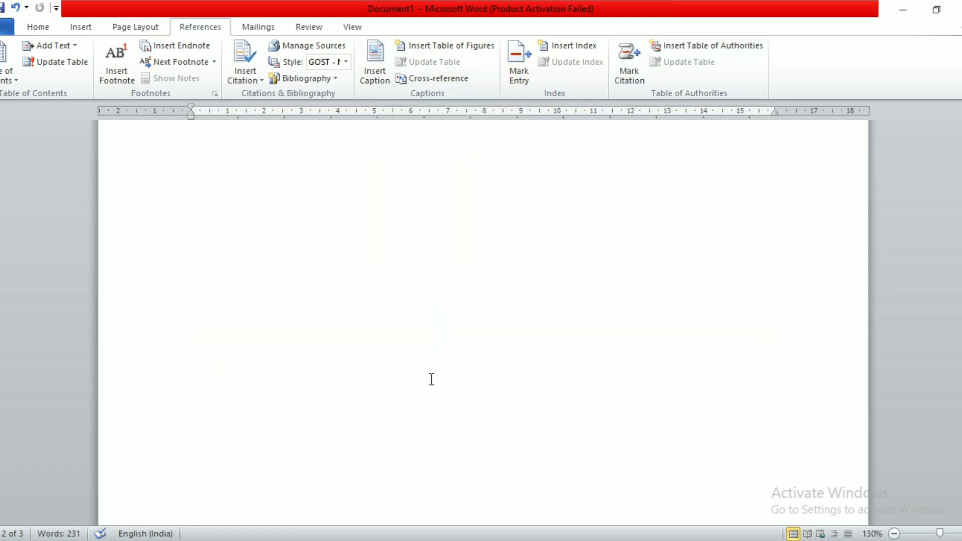
{"action": "scroll", "coordinate": [431, 380], "scroll_direction": "down", "scroll_amount": 6}
{"action": "left_click", "coordinate": [222, 341]}
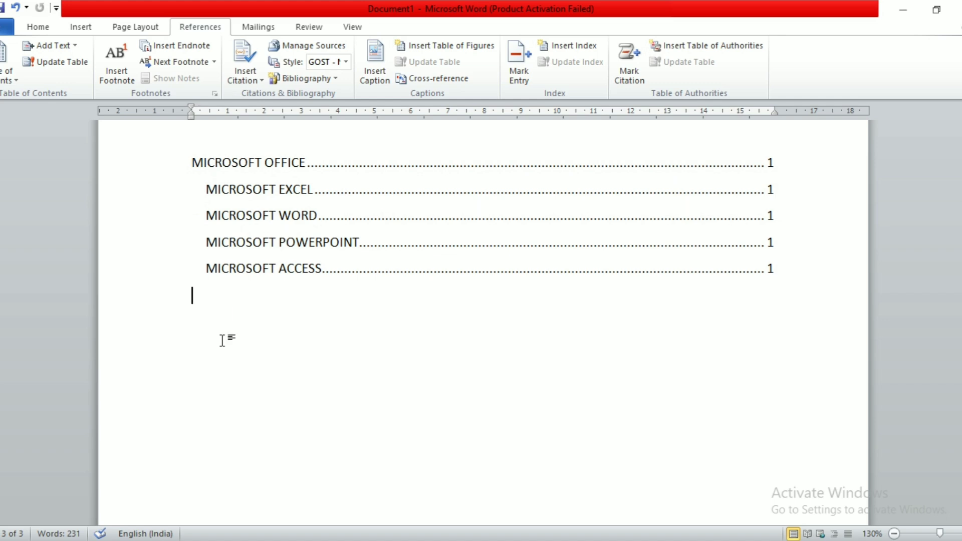
{"action": "left_click", "coordinate": [455, 80]}
{"action": "left_click", "coordinate": [605, 178]}
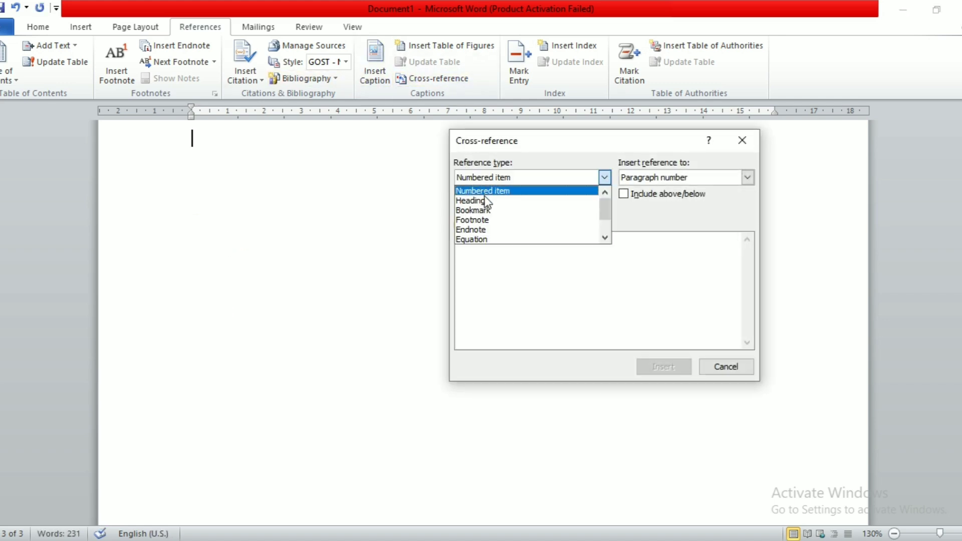
{"action": "left_click", "coordinate": [471, 201]}
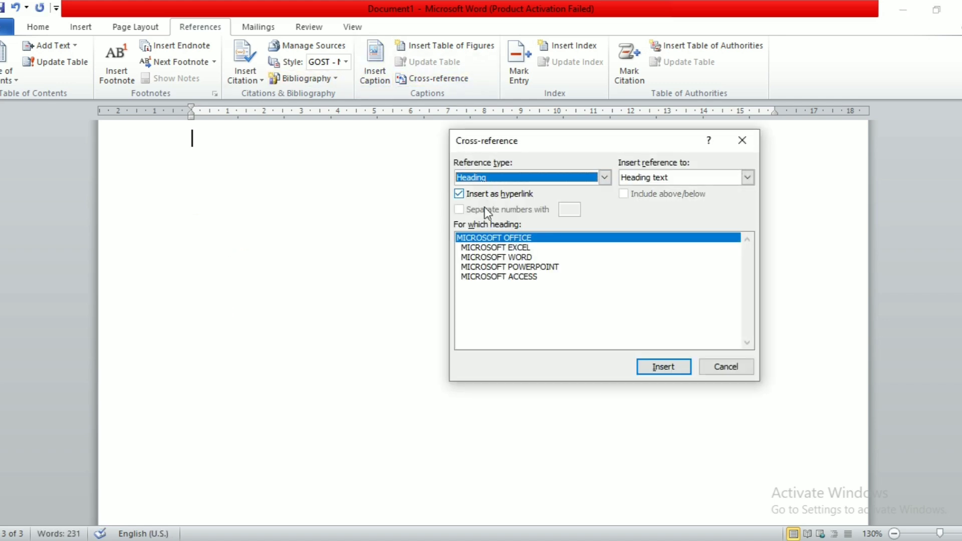
{"action": "left_click", "coordinate": [524, 178]}
{"action": "scroll", "coordinate": [519, 239], "scroll_direction": "down", "scroll_amount": 1}
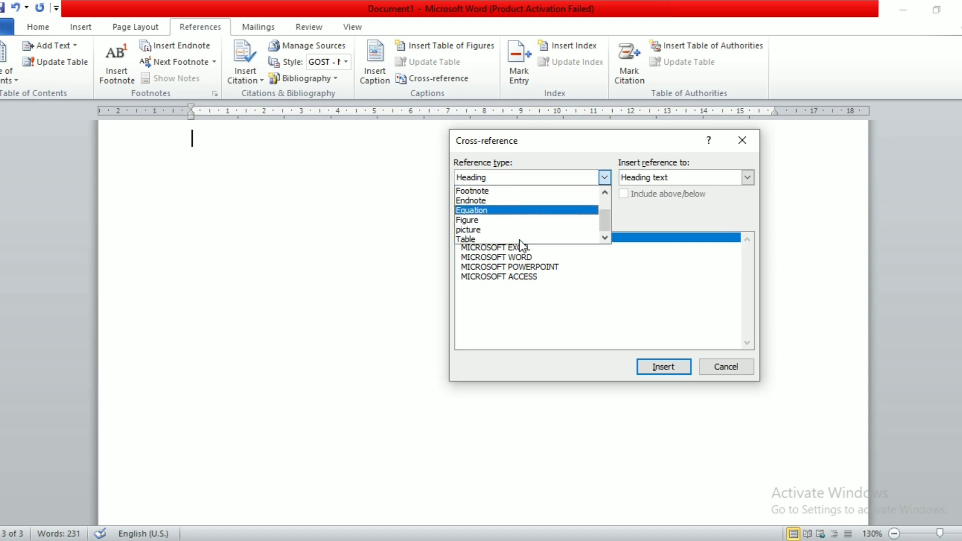
{"action": "left_click", "coordinate": [501, 220]}
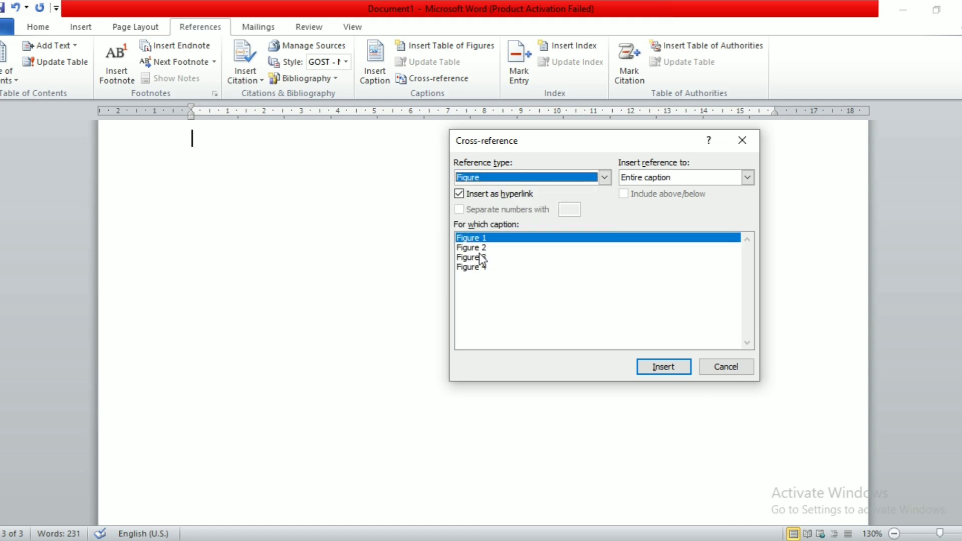
Step: Insert a hyperlinked cross-reference to the entire Figure 3 caption and close the Cross-reference dialog
{"action": "left_click", "coordinate": [596, 177]}
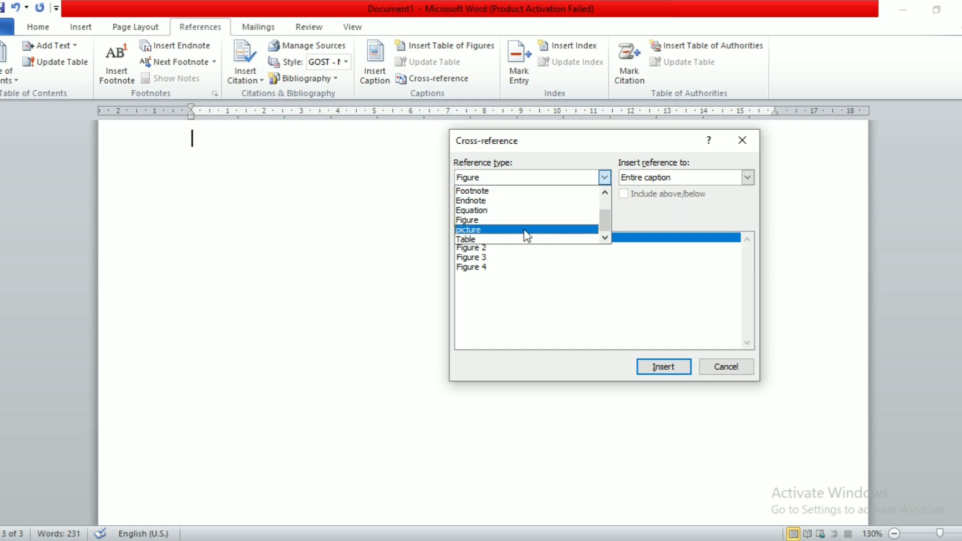
{"action": "scroll", "coordinate": [525, 229], "scroll_direction": "up", "scroll_amount": 3}
{"action": "scroll", "coordinate": [525, 229], "scroll_direction": "down", "scroll_amount": 2}
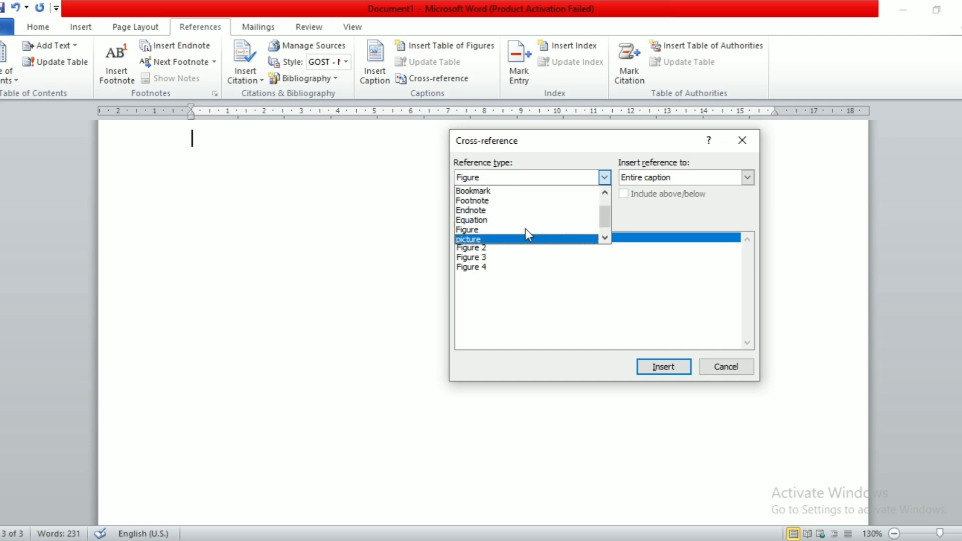
{"action": "left_click", "coordinate": [490, 285]}
{"action": "left_click", "coordinate": [476, 258]}
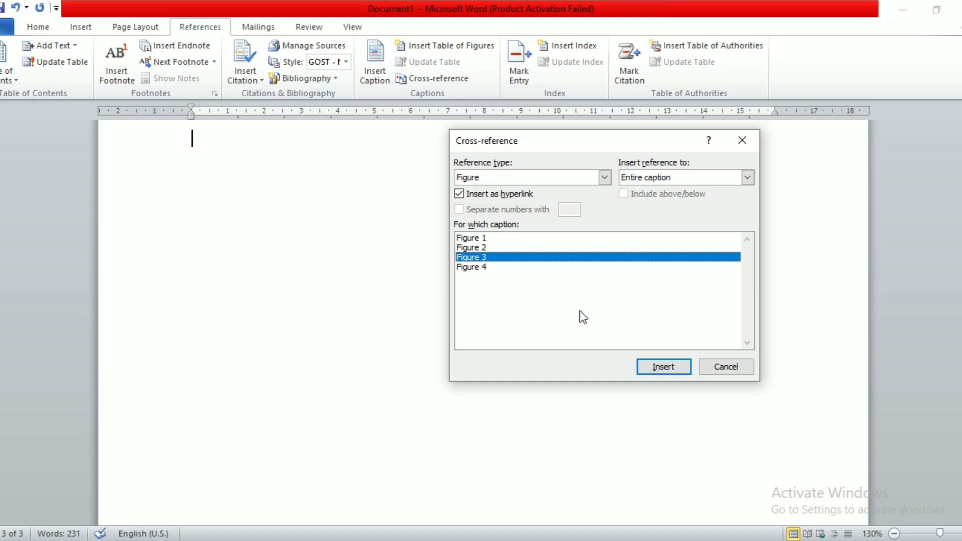
{"action": "left_click", "coordinate": [664, 366]}
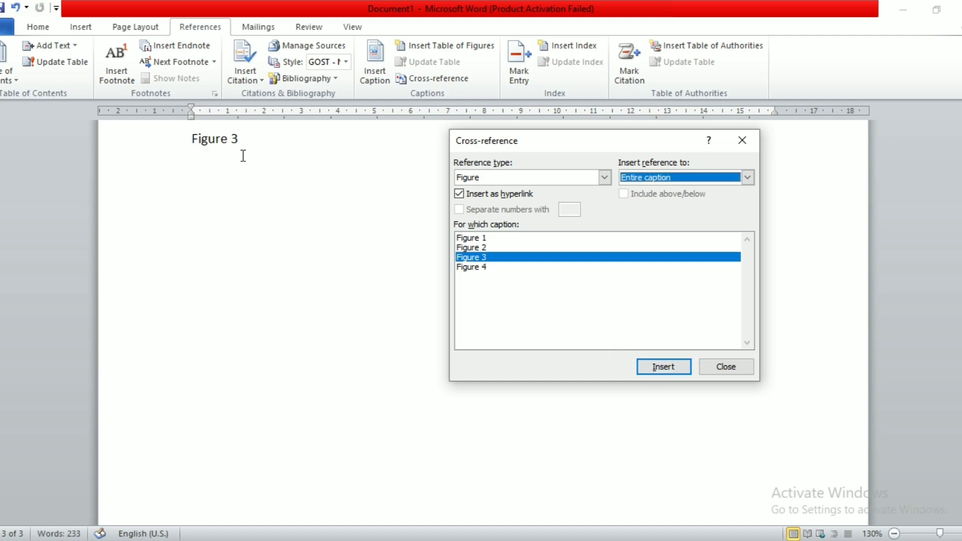
{"action": "left_click", "coordinate": [727, 367]}
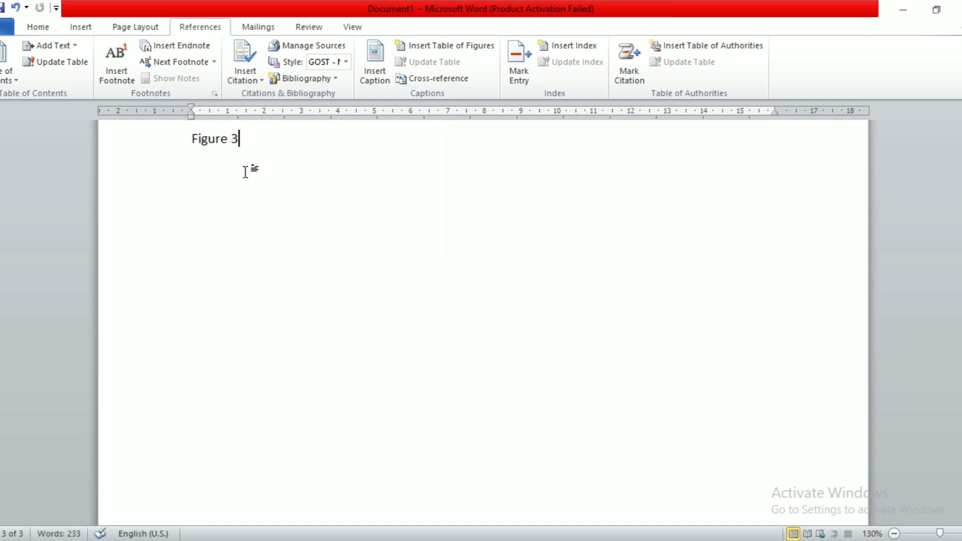
Step: Follow the Figure 3 cross-reference to its target and look over the levels offered for adding text to the table of contents
{"action": "left_click", "coordinate": [213, 143]}
{"action": "left_click", "coordinate": [213, 144], "text": "ctrl"}
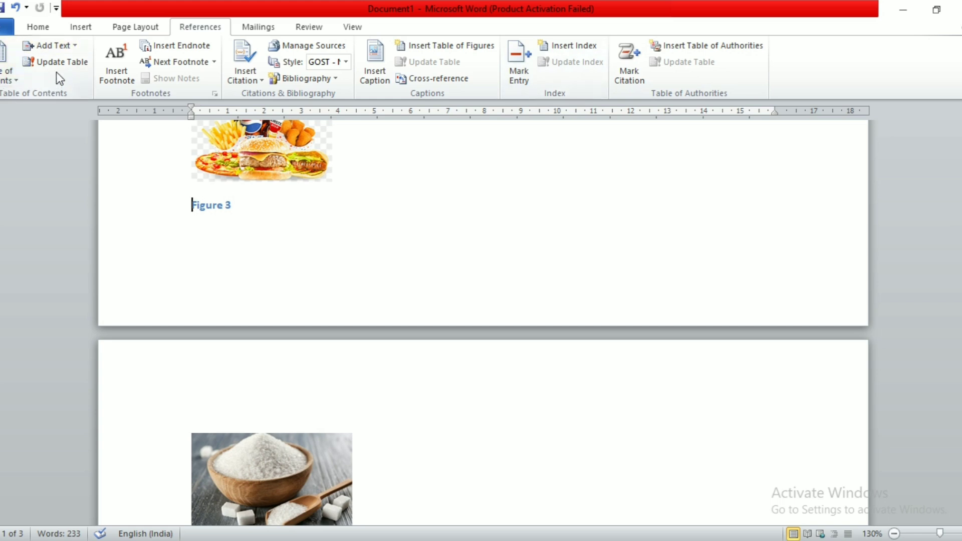
{"action": "left_click", "coordinate": [59, 46]}
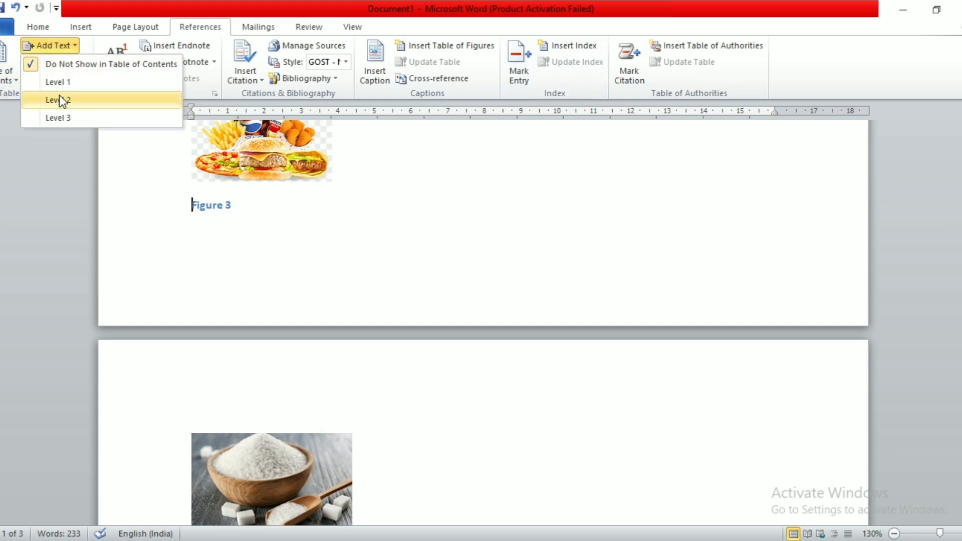
{"action": "left_click", "coordinate": [414, 314]}
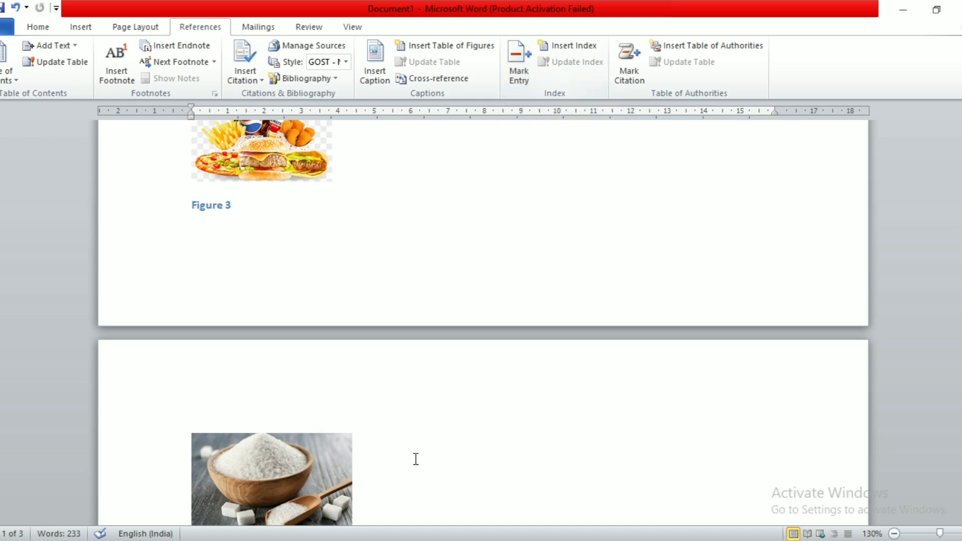
{"action": "scroll", "coordinate": [414, 458], "scroll_direction": "down", "scroll_amount": 5}
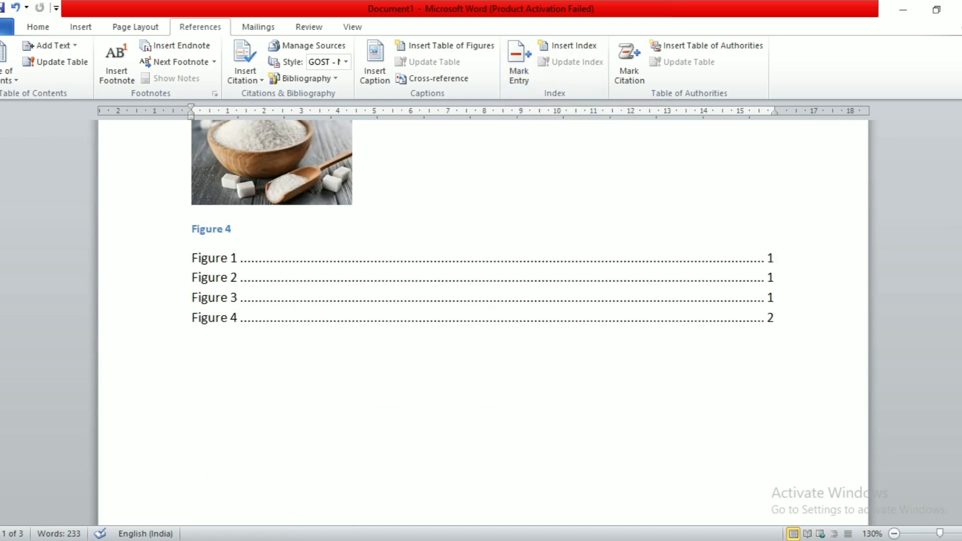
Step: Create a new blank document
{"action": "left_click", "coordinate": [7, 26]}
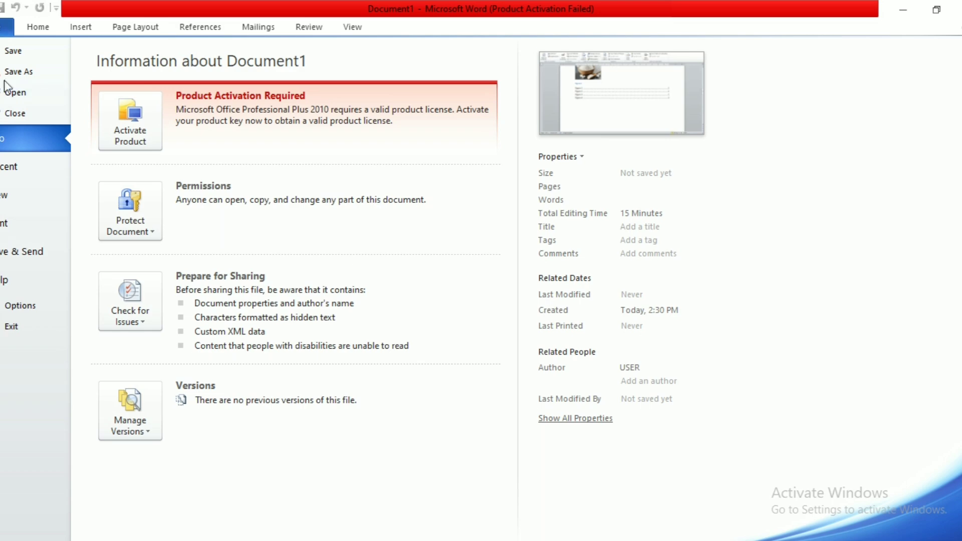
{"action": "left_click", "coordinate": [15, 195]}
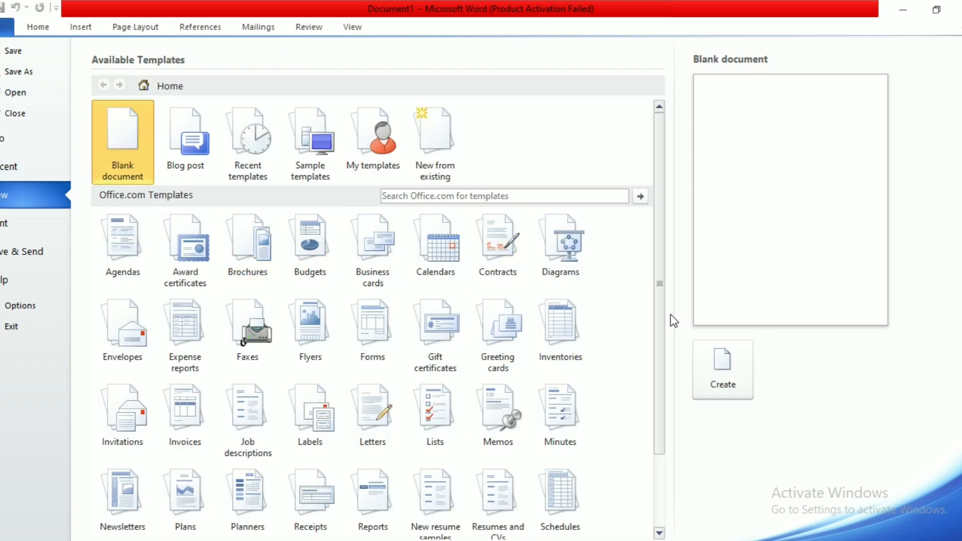
{"action": "left_click", "coordinate": [722, 381]}
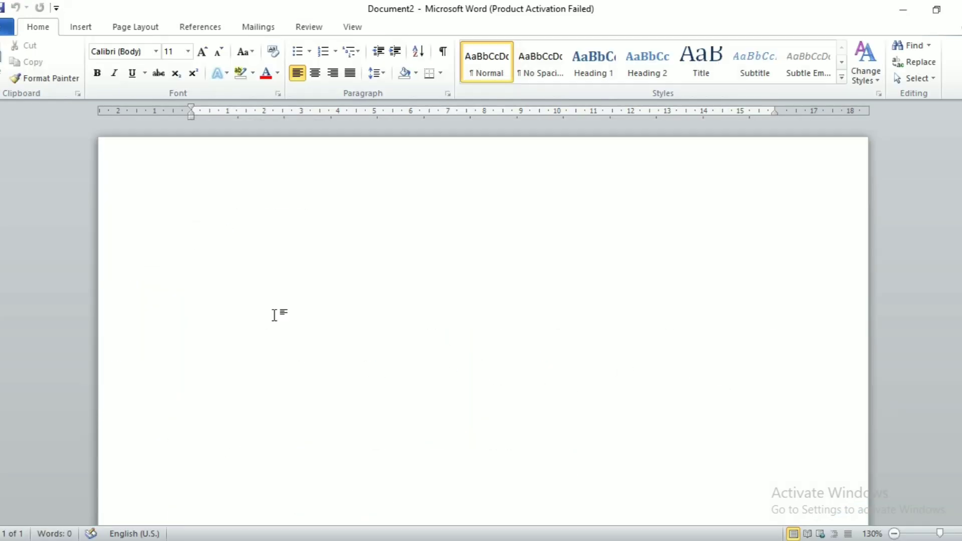
Step: Mark an index entry with main entry MICROSOFT OFFICE and subentry MS EXCEL for the current page
{"action": "left_click", "coordinate": [219, 25]}
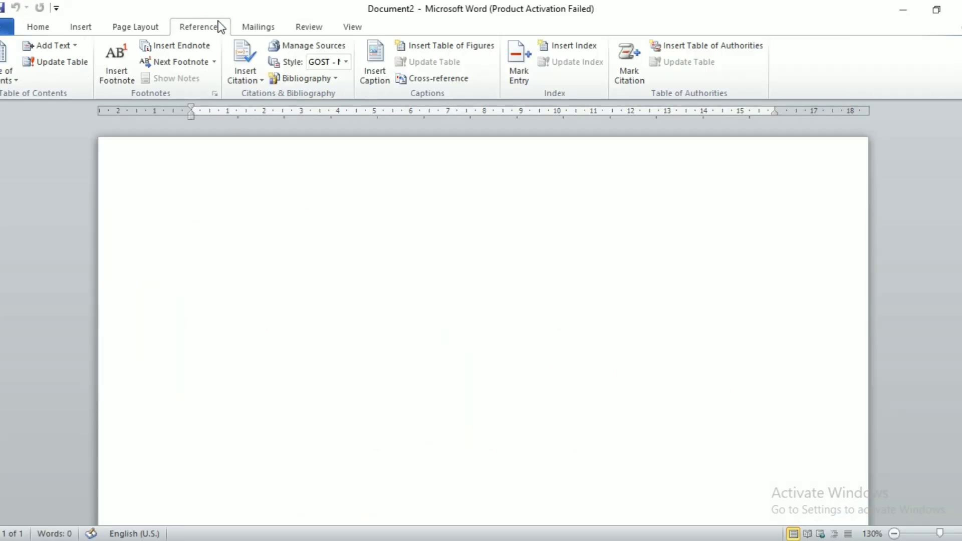
{"action": "left_click", "coordinate": [523, 70]}
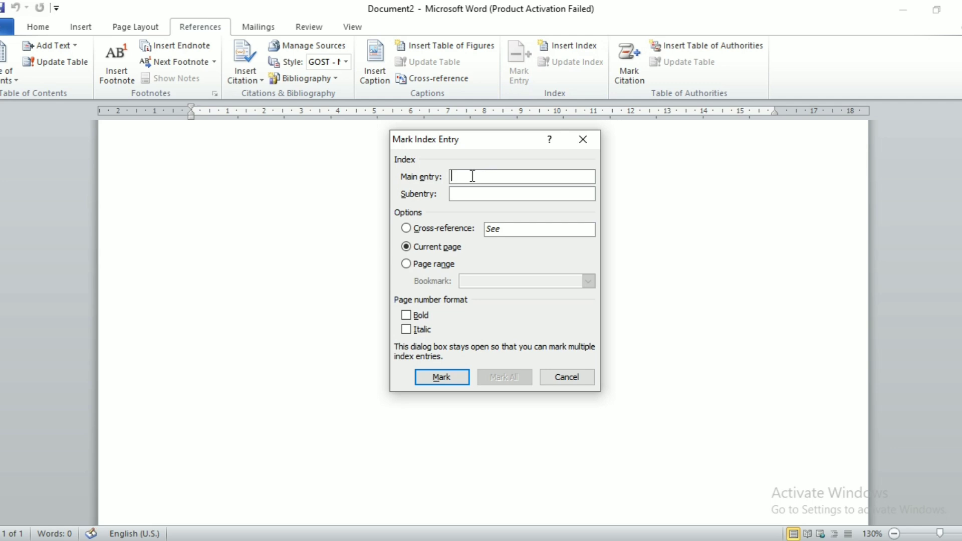
{"action": "type", "text": "MIR"}
{"action": "type", "text": "RO"}
{"action": "type", "text": "SOF"}
{"action": "type", "text": "T OFFICE"}
{"action": "left_click", "coordinate": [457, 193]}
{"action": "type", "text": "MS EXCEL"}
{"action": "left_click", "coordinate": [426, 380]}
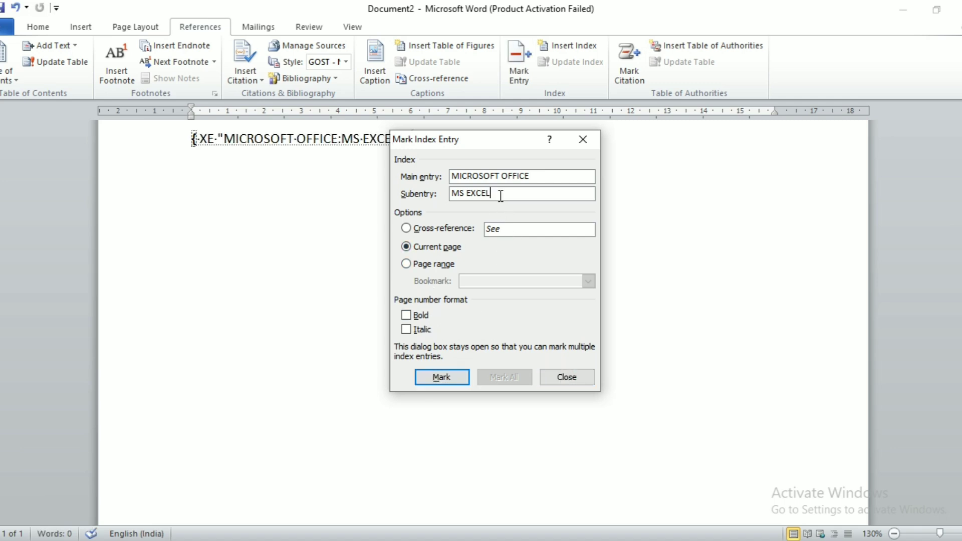
Step: Change the subentry to MS WORD and mark it as another index entry under MICROSOFT OFFICE
{"action": "key", "text": "BackSpace"}
{"action": "key", "text": "BackSpace"}
{"action": "key", "text": "BackSpace"}
{"action": "key", "text": "BackSpace"}
{"action": "key", "text": "BackSpace"}
{"action": "type", "text": "WORD"}
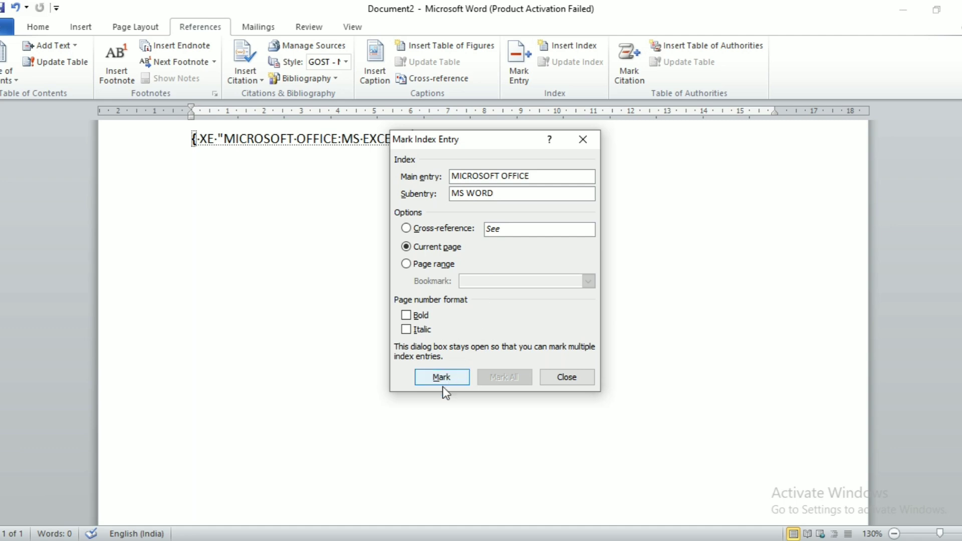
{"action": "left_click", "coordinate": [444, 374]}
Step: Replace the subentry with MS POWERPOINT and mark it under the MICROSOFT OFFICE main entry
{"action": "left_click", "coordinate": [506, 196]}
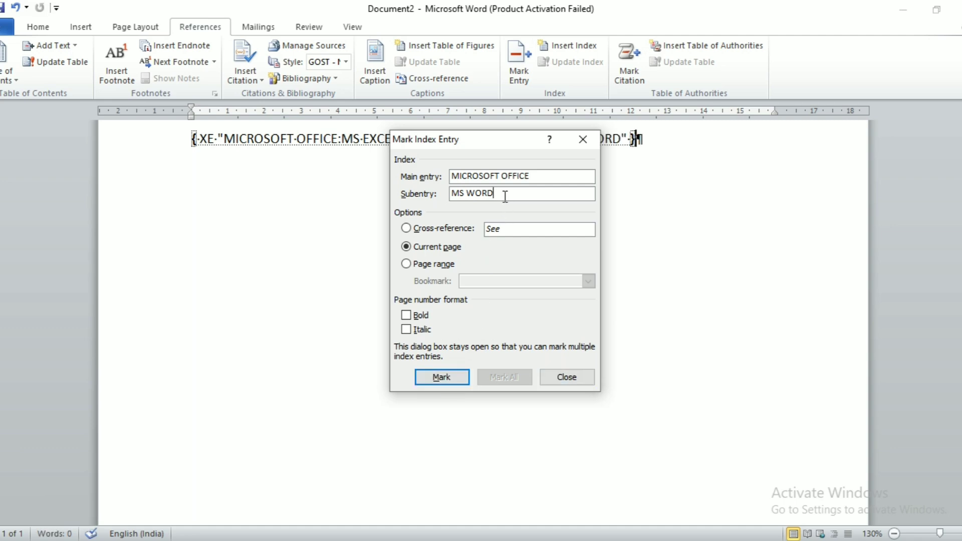
{"action": "key", "text": "BackSpace"}
{"action": "key", "text": "BackSpace"}
{"action": "key", "text": "BackSpace"}
{"action": "key", "text": "BackSpace"}
{"action": "type", "text": "POWERPOINT"}
{"action": "left_click", "coordinate": [457, 377]}
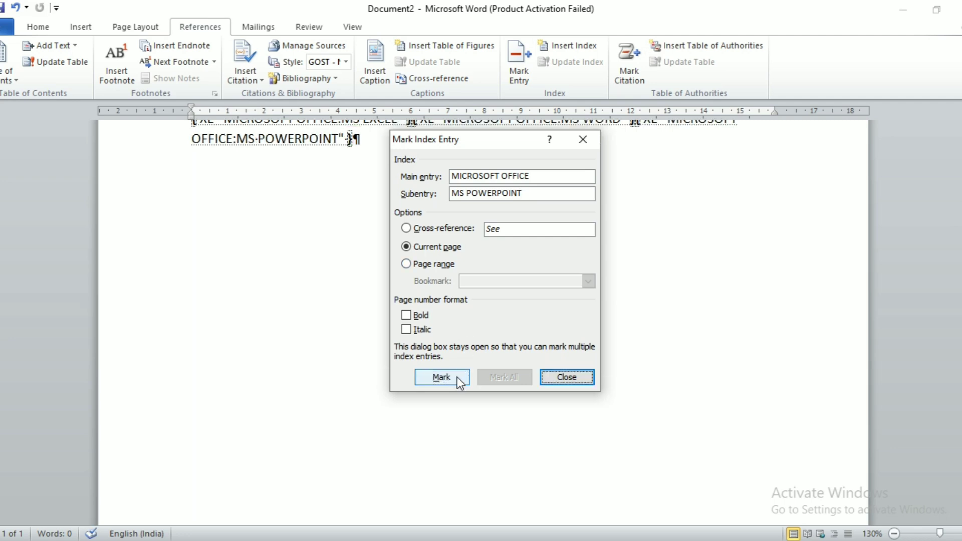
Step: Mark a further MICROSOFT OFFICE index entry with subentry MS ACESS and close the Mark Index Entry dialog
{"action": "left_click", "coordinate": [540, 196]}
{"action": "key", "text": "BackSpace"}
{"action": "key", "text": "BackSpace"}
{"action": "key", "text": "BackSpace"}
{"action": "key", "text": "BackSpace"}
{"action": "key", "text": "BackSpace"}
{"action": "key", "text": "BackSpace"}
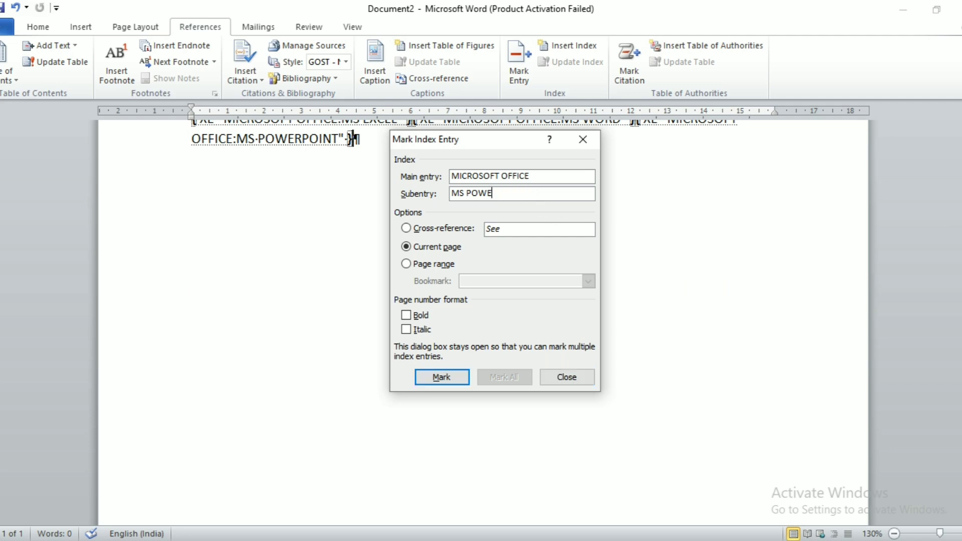
{"action": "key", "text": "BackSpace"}
{"action": "key", "text": "BackSpace"}
{"action": "key", "text": "BackSpace"}
{"action": "key", "text": "BackSpace"}
{"action": "type", "text": "ACESS"}
{"action": "left_click", "coordinate": [431, 377]}
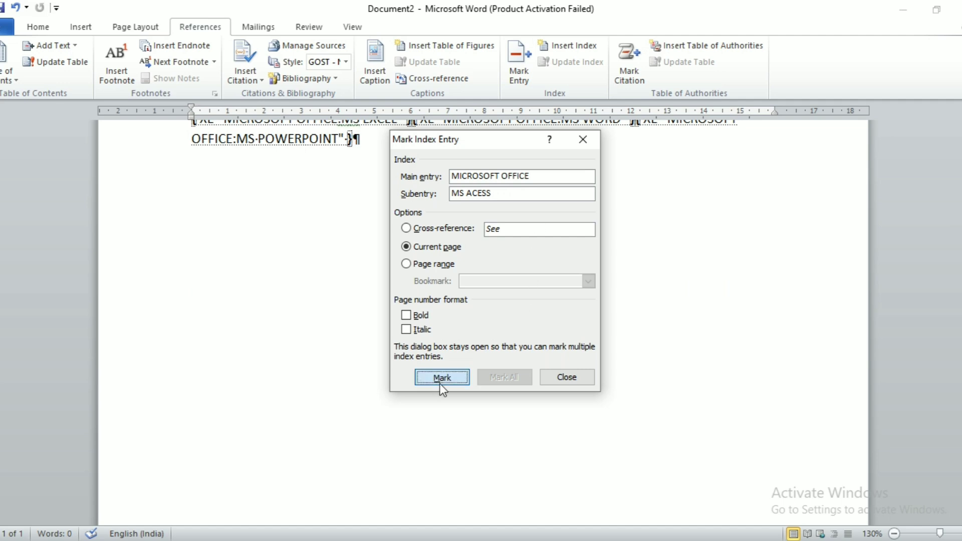
{"action": "left_click", "coordinate": [584, 379]}
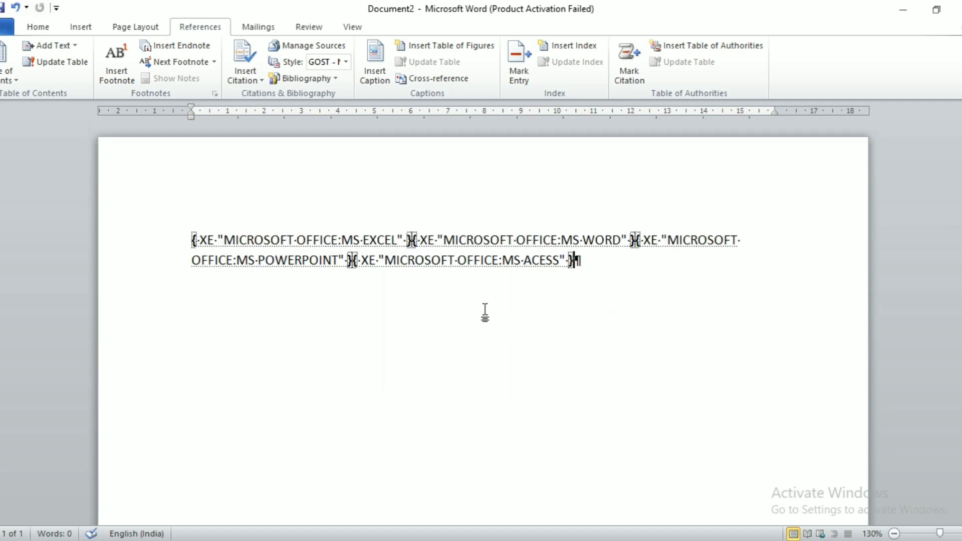
Step: Hide the paragraph marks and the index field codes in the document
{"action": "left_click", "coordinate": [31, 27]}
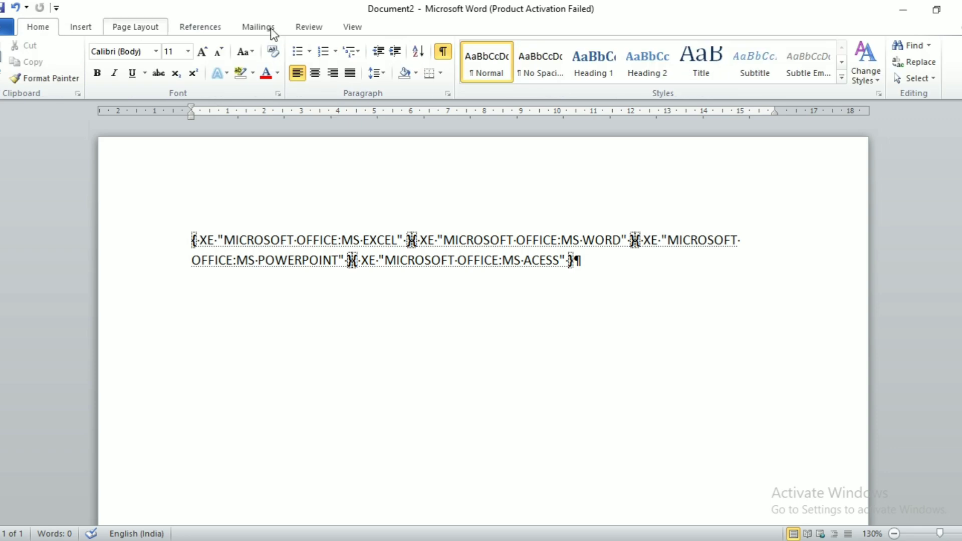
{"action": "left_click", "coordinate": [447, 51]}
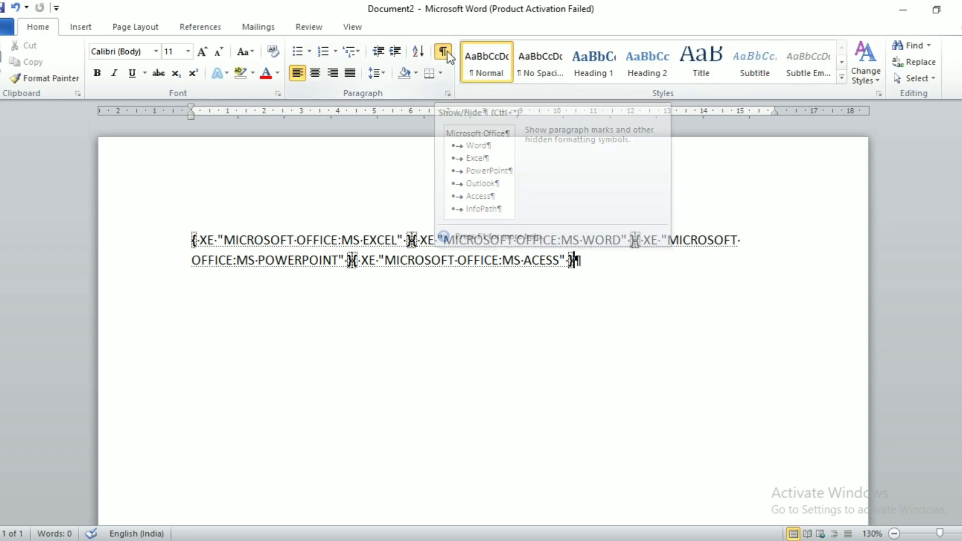
Step: Insert an indented one-column index with right-aligned page numbers and a dotted tab leader, using the From template format
{"action": "left_click", "coordinate": [193, 29]}
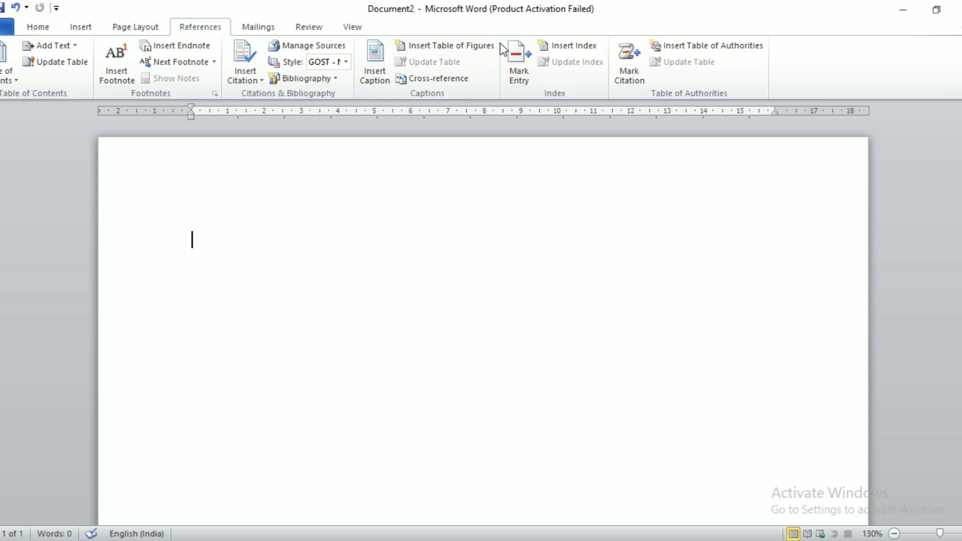
{"action": "left_click", "coordinate": [543, 46]}
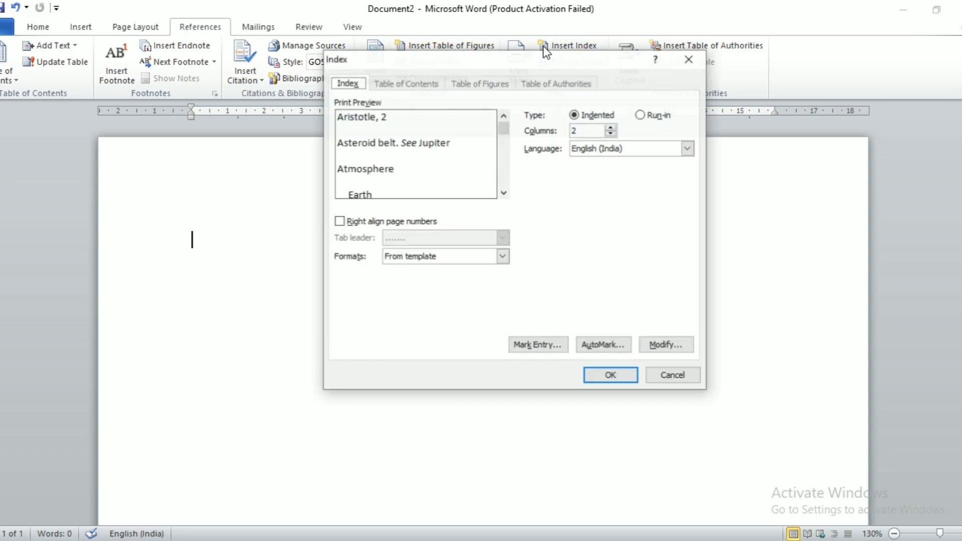
{"action": "left_click_drag", "start_coordinate": [575, 75], "coordinate": [630, 100]}
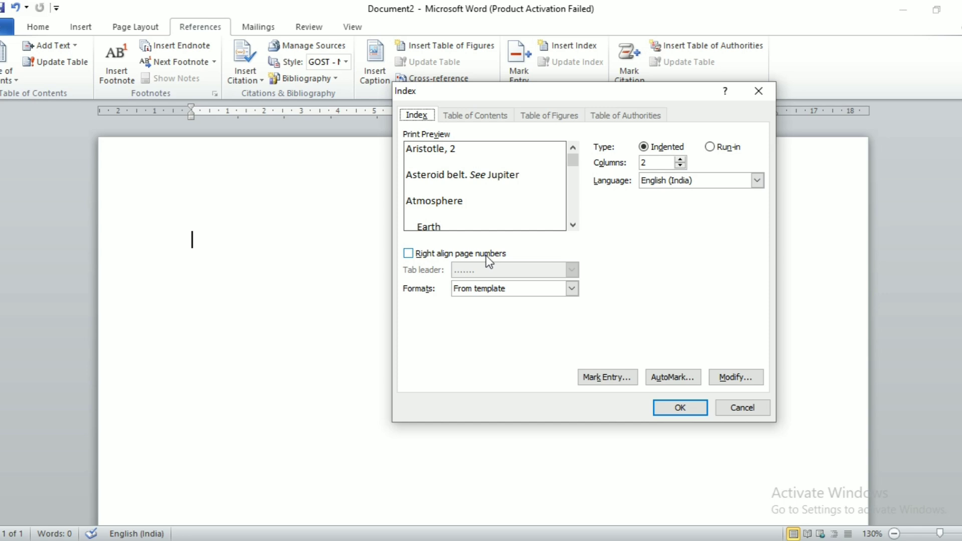
{"action": "left_click", "coordinate": [471, 252]}
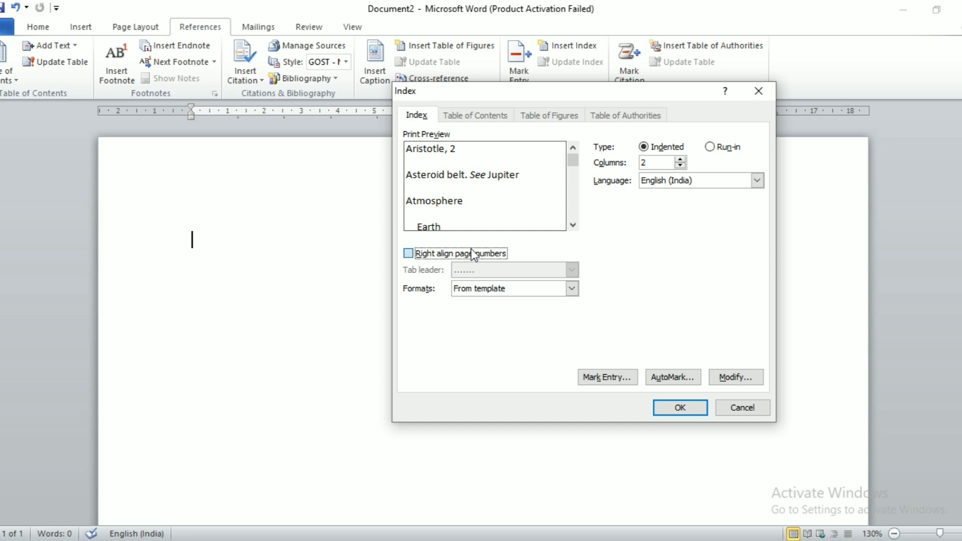
{"action": "left_click", "coordinate": [490, 272]}
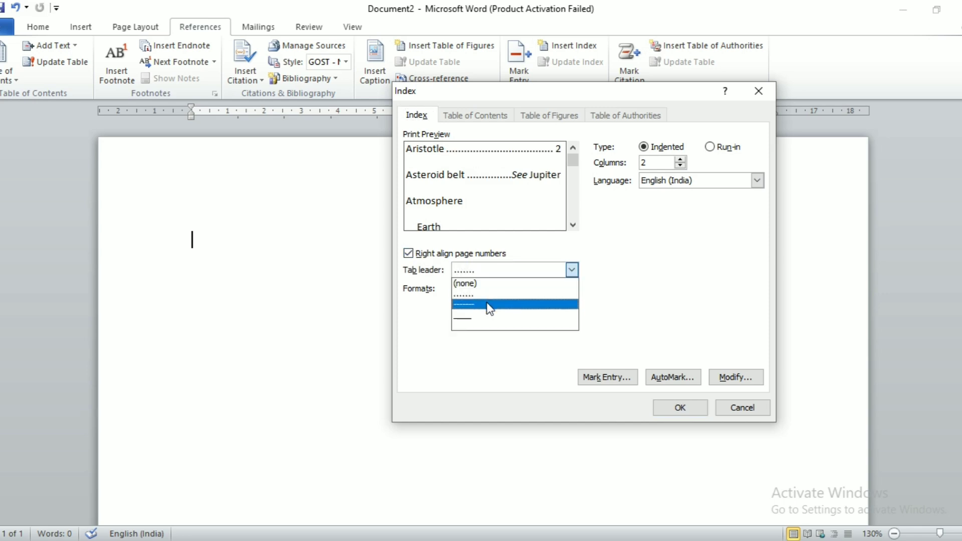
{"action": "left_click", "coordinate": [628, 286]}
{"action": "left_click", "coordinate": [682, 166]}
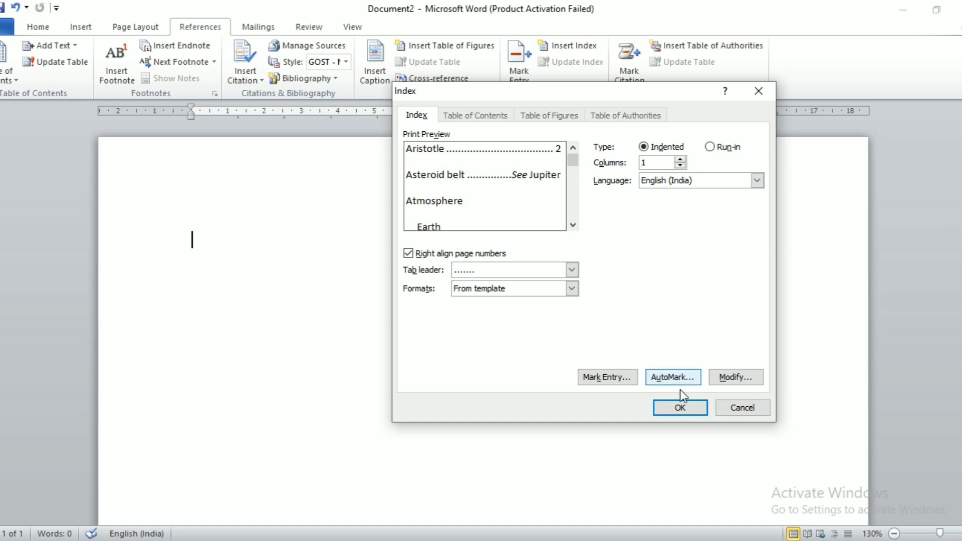
{"action": "left_click", "coordinate": [680, 409]}
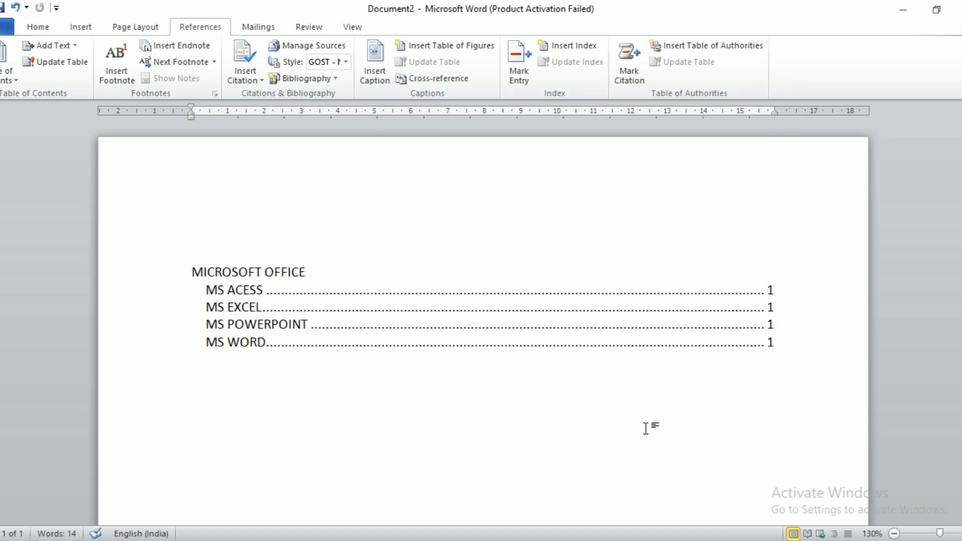
Step: Overwrite the index page numbers with 14 for MS ACESS, 16 for MS EXCEL, 17 for MS POWERPOINT and 19 for MS WORD
{"action": "left_click", "coordinate": [778, 290]}
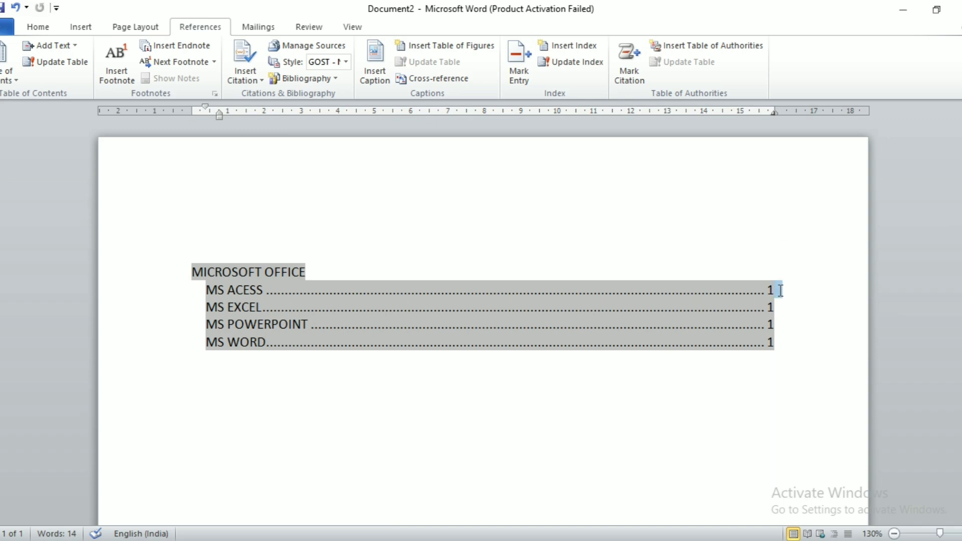
{"action": "left_click", "coordinate": [781, 291]}
{"action": "left_click", "coordinate": [772, 307]}
{"action": "type", "text": "6"}
{"action": "left_click", "coordinate": [776, 325]}
{"action": "type", "text": "7"}
{"action": "left_click", "coordinate": [772, 342]}
{"action": "type", "text": "9"}
{"action": "left_click", "coordinate": [766, 381]}
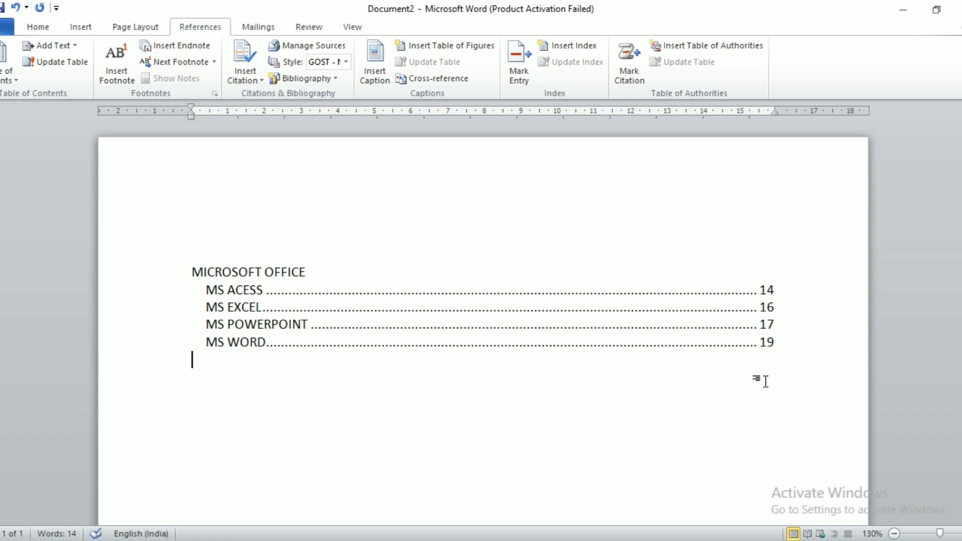
{"action": "triple_click", "coordinate": [277, 321]}
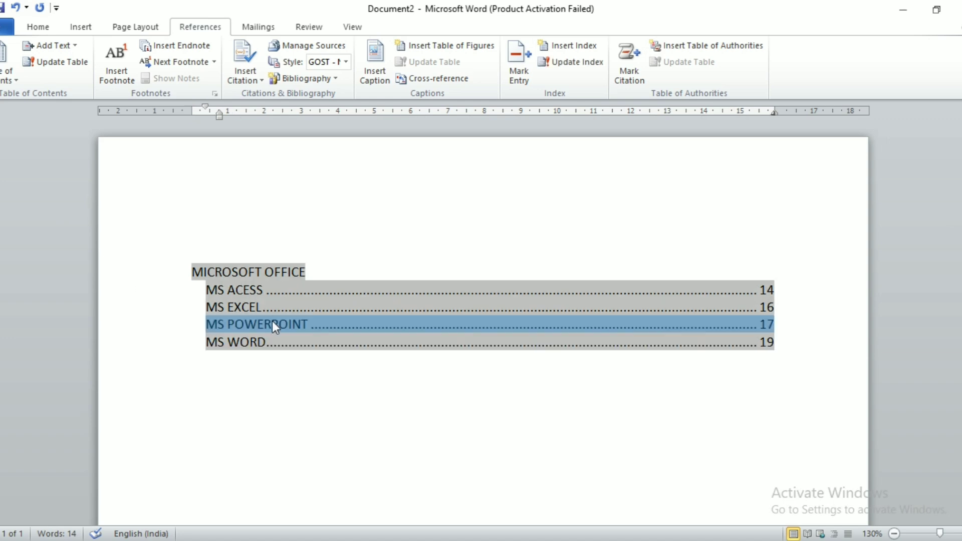
{"action": "left_click", "coordinate": [260, 409]}
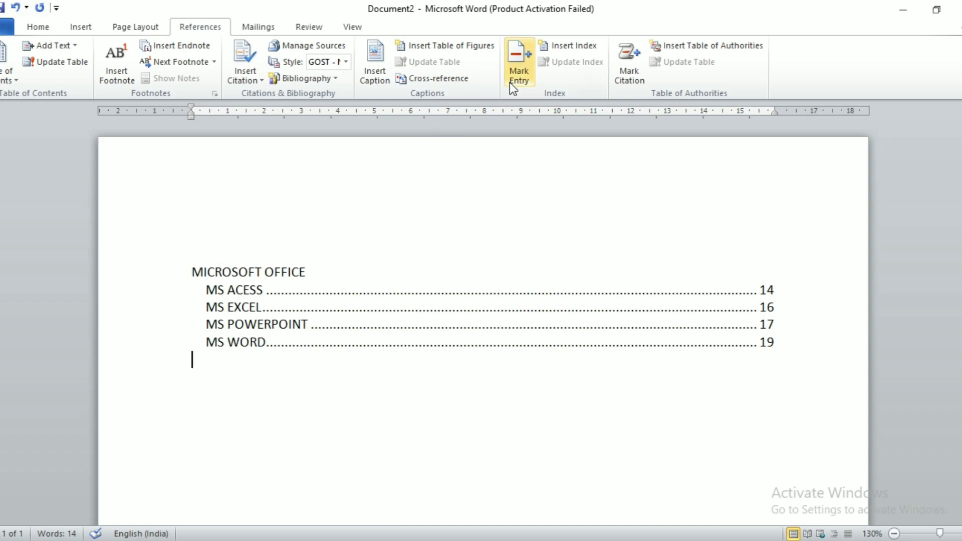
Step: Mark a new index entry PROGRAMMING with subentry C LANGUAGE below the index and close the Mark Index Entry dialog
{"action": "left_click", "coordinate": [521, 60]}
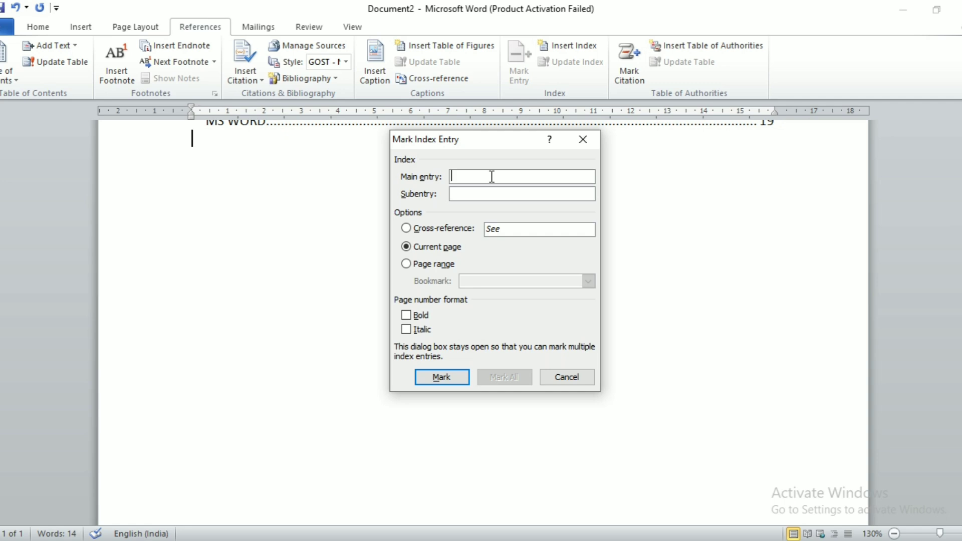
{"action": "type", "text": "PRO"}
{"action": "type", "text": "UAGE"}
{"action": "left_click", "coordinate": [454, 380]}
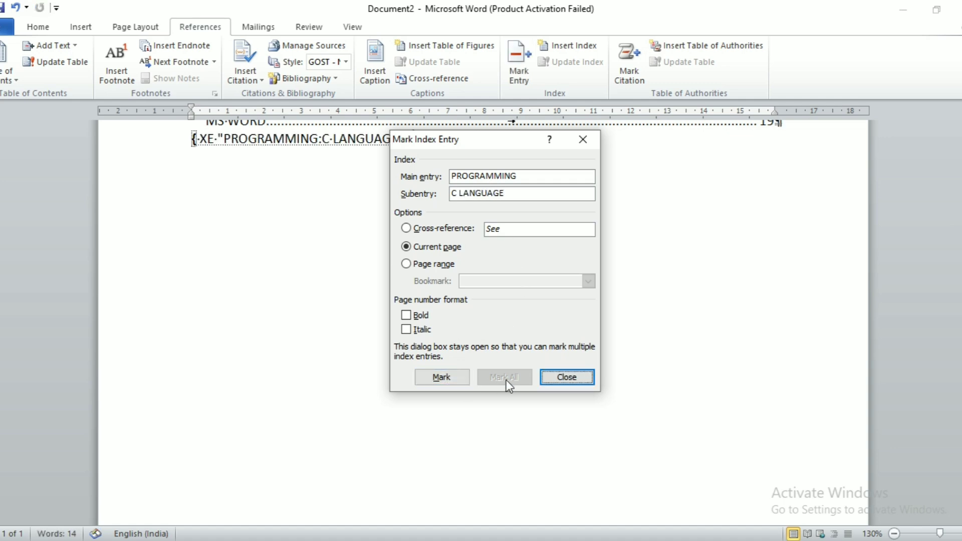
{"action": "left_click", "coordinate": [564, 378]}
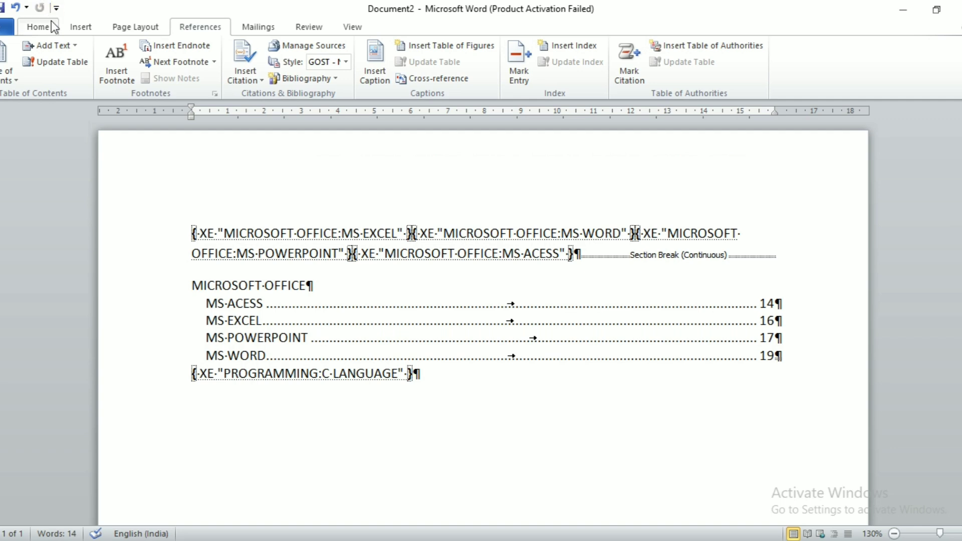
Step: Hide the formatting marks and update the index to include the newly marked PROGRAMMING entry
{"action": "left_click", "coordinate": [38, 26]}
{"action": "left_click", "coordinate": [443, 57]}
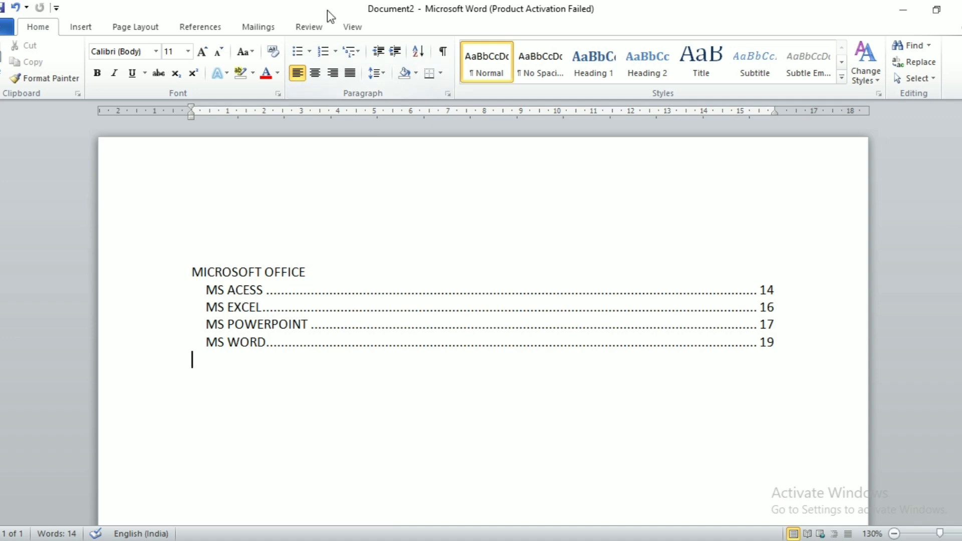
{"action": "left_click", "coordinate": [203, 31]}
{"action": "left_click", "coordinate": [329, 306]}
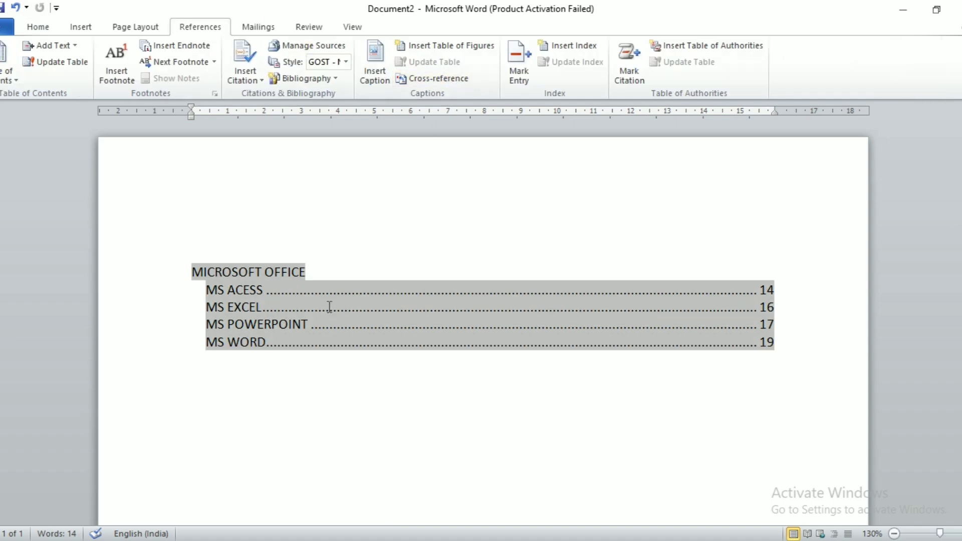
{"action": "left_click", "coordinate": [578, 57]}
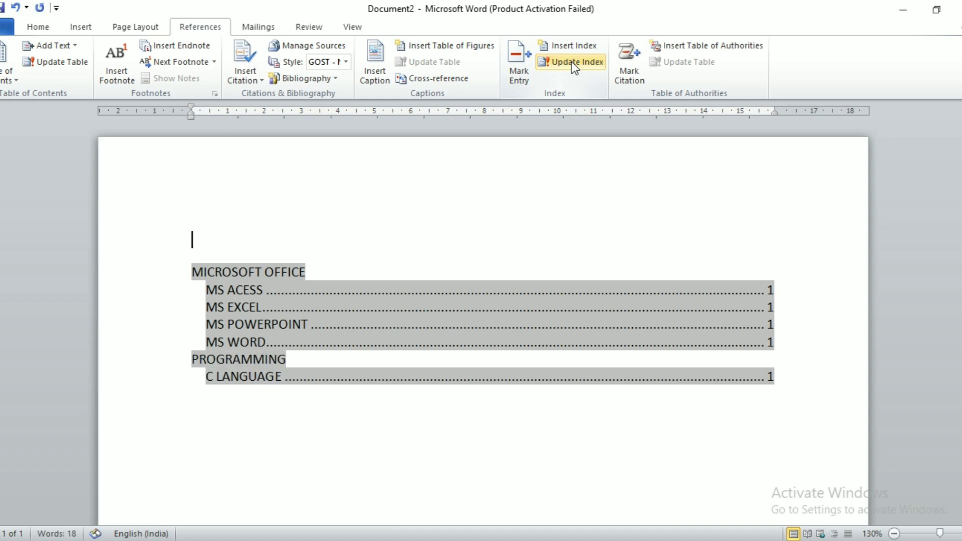
Step: Delete the entire index from the document
{"action": "left_click", "coordinate": [379, 429]}
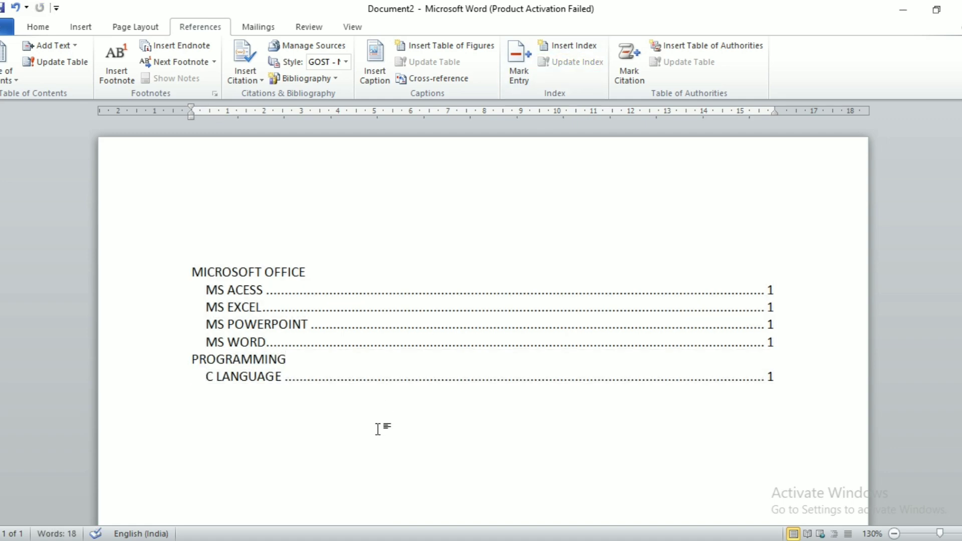
{"action": "triple_click", "coordinate": [172, 271]}
{"action": "key", "text": "Delete"}
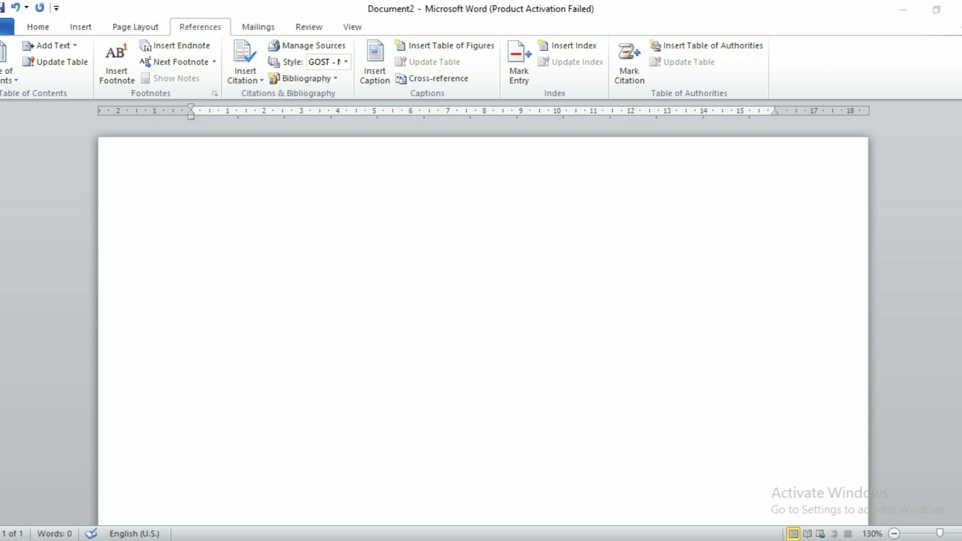
Step: Switch to Document1 and delete the MICROSOFT OFFICE heading at the start of the text
{"action": "left_click", "coordinate": [453, 509]}
{"action": "scroll", "coordinate": [384, 317], "scroll_direction": "up", "scroll_amount": 5}
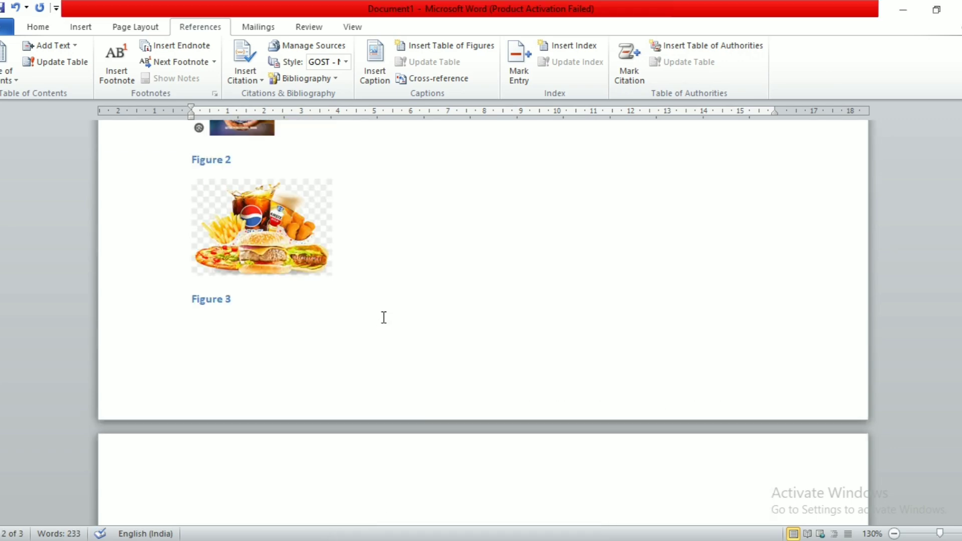
{"action": "scroll", "coordinate": [384, 317], "scroll_direction": "up", "scroll_amount": 15}
{"action": "left_click", "coordinate": [158, 256]}
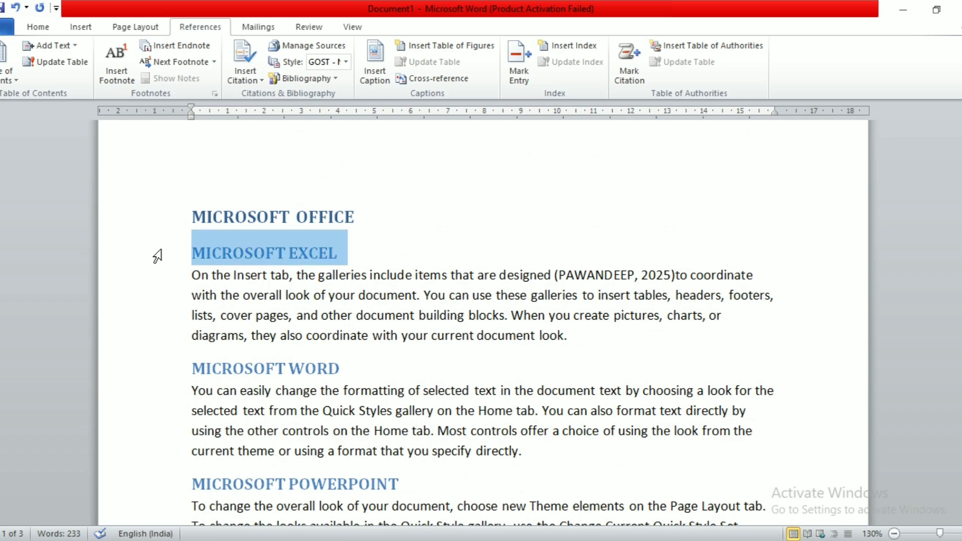
{"action": "left_click", "coordinate": [127, 221]}
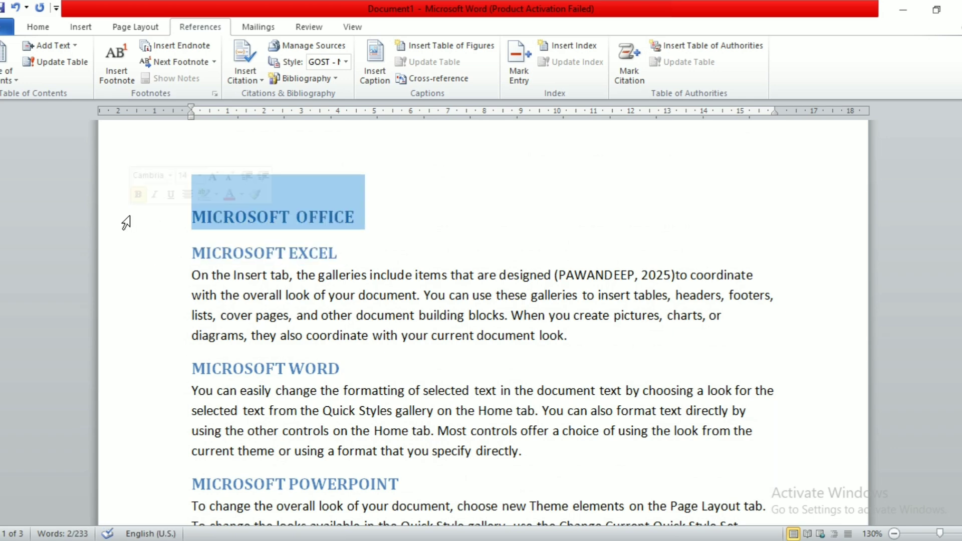
{"action": "key", "text": "Delete"}
Step: Apply the Normal style to the MICROSOFT EXCEL, MICROSOFT WORD, MICROSOFT POWERPOINT and MICROSOFT ACCESS headings
{"action": "left_click", "coordinate": [123, 203]}
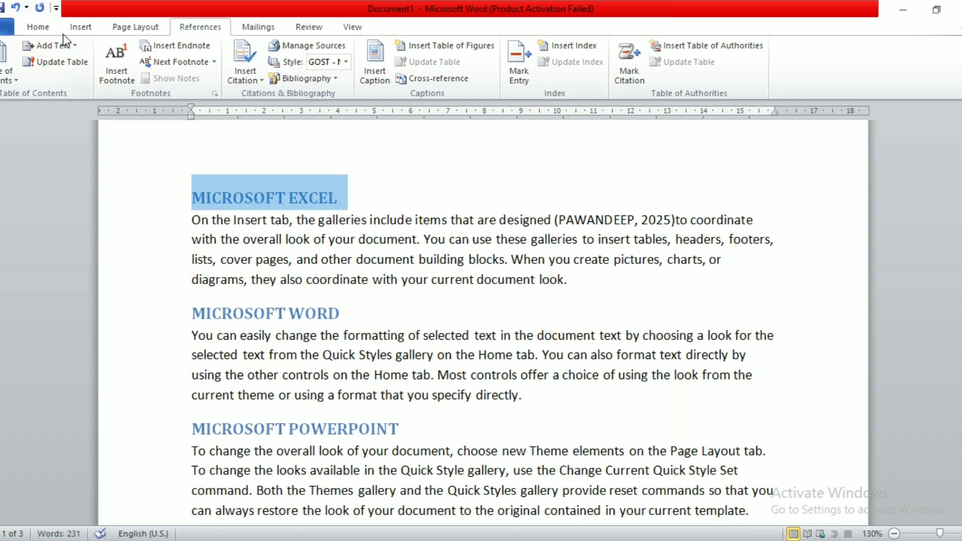
{"action": "left_click", "coordinate": [50, 26]}
{"action": "left_click", "coordinate": [497, 76]}
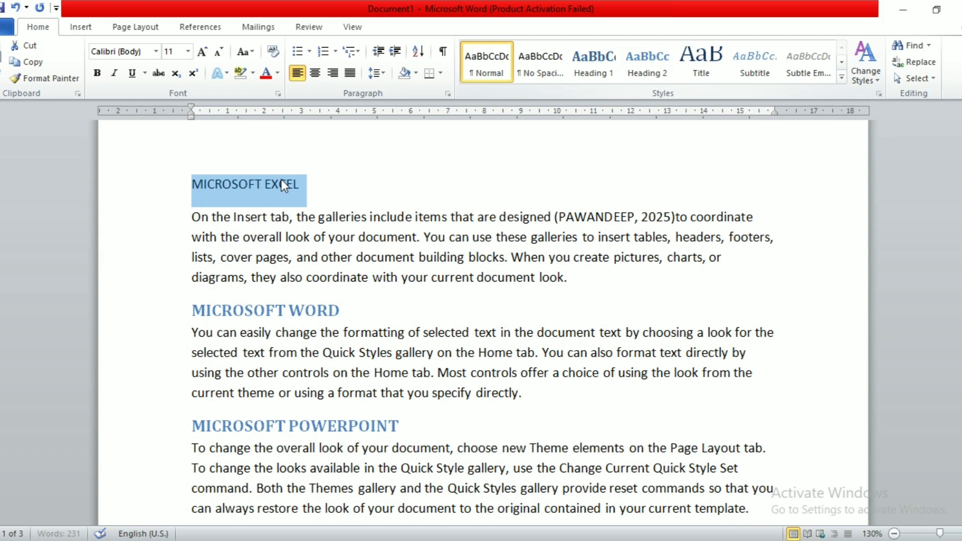
{"action": "left_click", "coordinate": [163, 299]}
{"action": "left_click", "coordinate": [485, 66]}
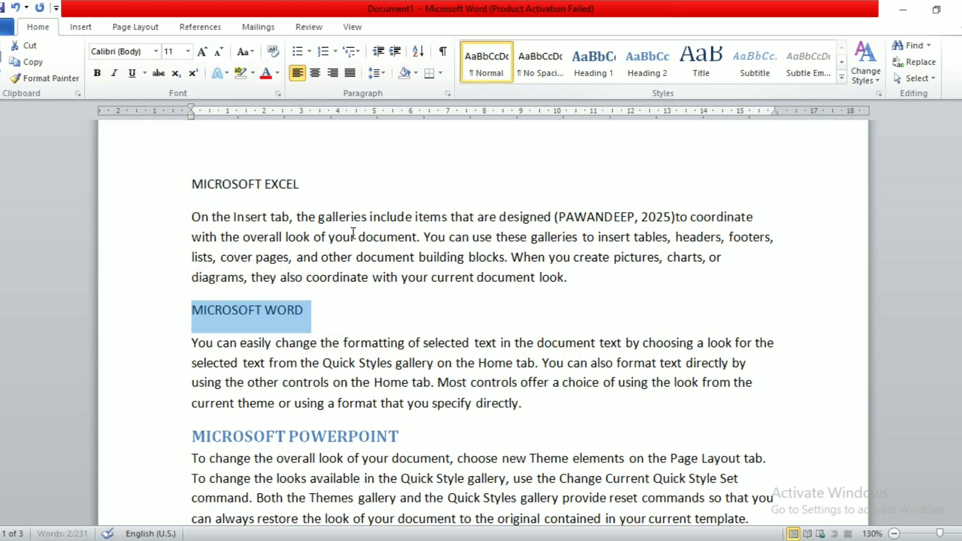
{"action": "left_click", "coordinate": [156, 437]}
{"action": "left_click", "coordinate": [479, 82]}
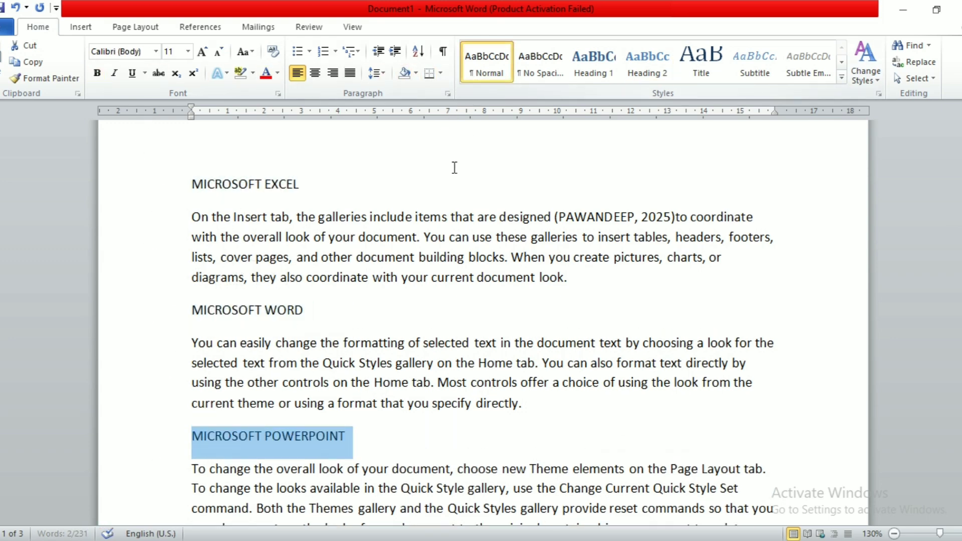
{"action": "scroll", "coordinate": [454, 168], "scroll_direction": "down", "scroll_amount": 5}
{"action": "left_click", "coordinate": [168, 234]}
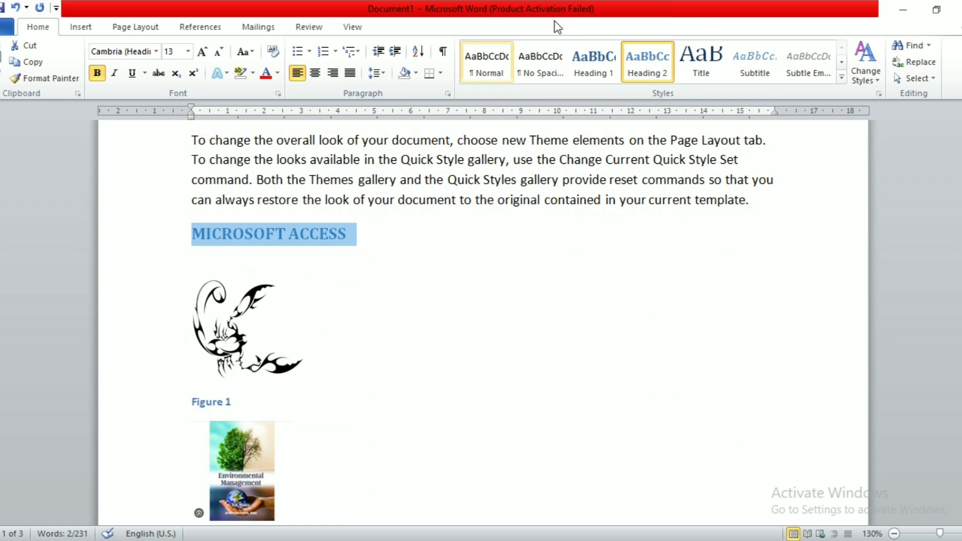
{"action": "left_click", "coordinate": [497, 61]}
{"action": "scroll", "coordinate": [429, 292], "scroll_direction": "down", "scroll_amount": 15}
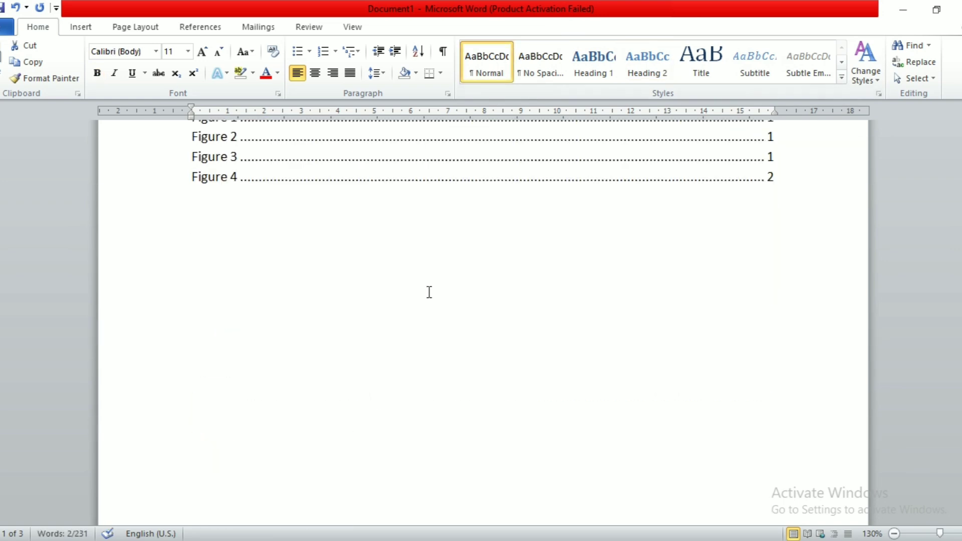
{"action": "scroll", "coordinate": [430, 292], "scroll_direction": "down", "scroll_amount": 2}
{"action": "left_click", "coordinate": [218, 202]}
{"action": "scroll", "coordinate": [218, 203], "scroll_direction": "up", "scroll_amount": 3}
{"action": "scroll", "coordinate": [218, 205], "scroll_direction": "down", "scroll_amount": 1}
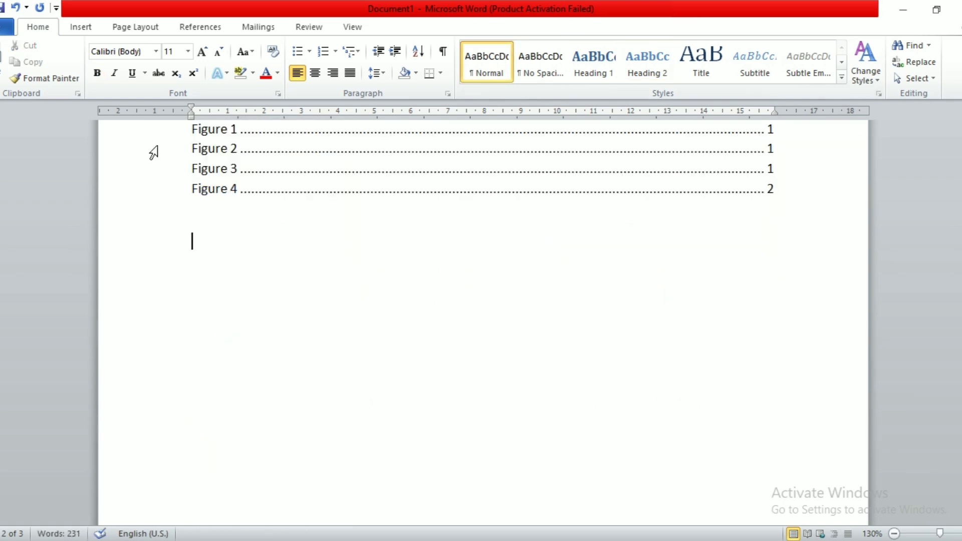
{"action": "left_click", "coordinate": [212, 28]}
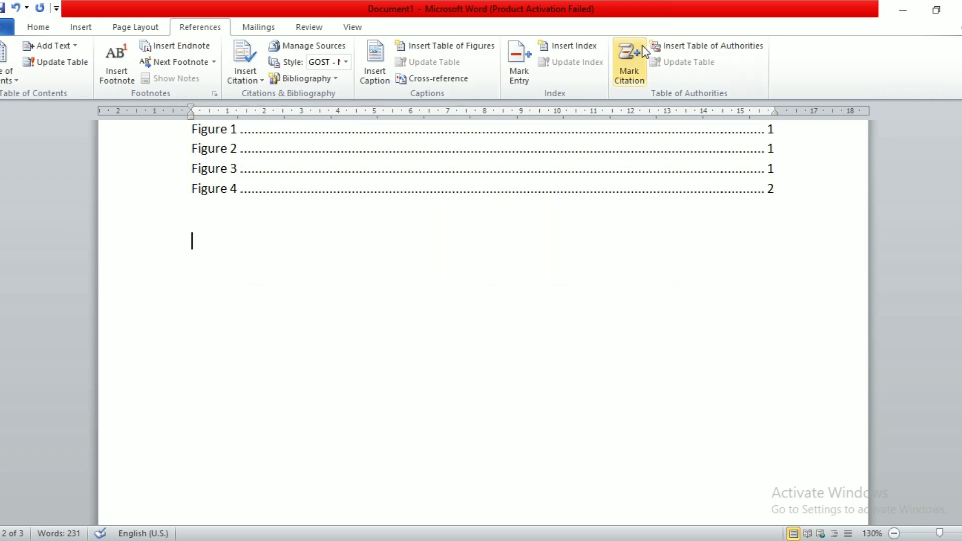
{"action": "left_click", "coordinate": [627, 65]}
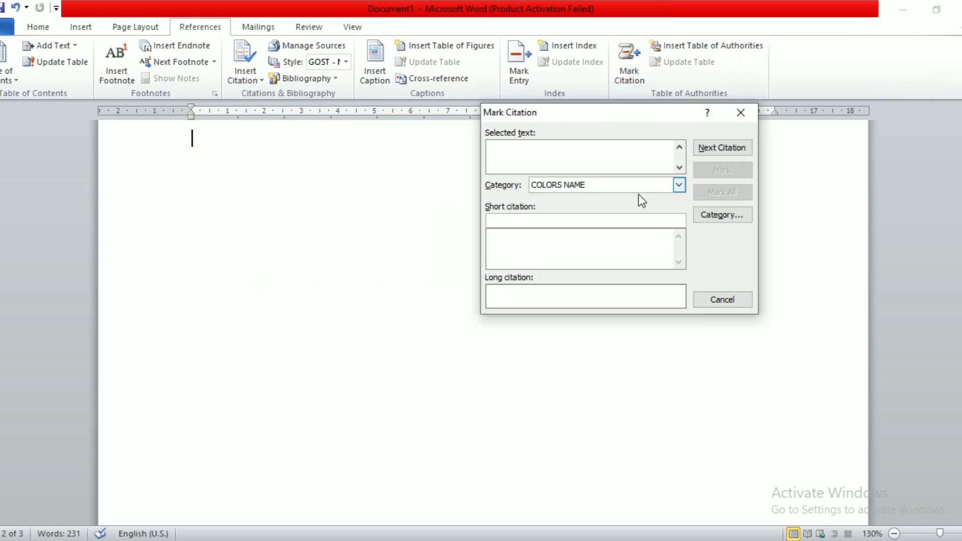
{"action": "left_click", "coordinate": [755, 111]}
Step: Start marking a citation for the MICROSOFT EXCEL heading on page 1 and assign it to the MS OFFICE category
{"action": "scroll", "coordinate": [381, 210], "scroll_direction": "up", "scroll_amount": 10}
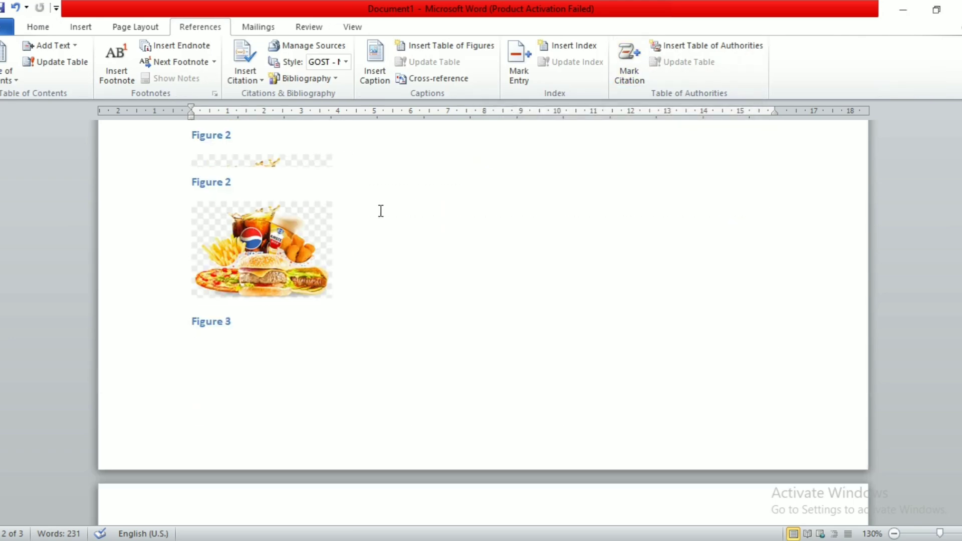
{"action": "scroll", "coordinate": [381, 211], "scroll_direction": "up", "scroll_amount": 3}
{"action": "left_click", "coordinate": [174, 247]}
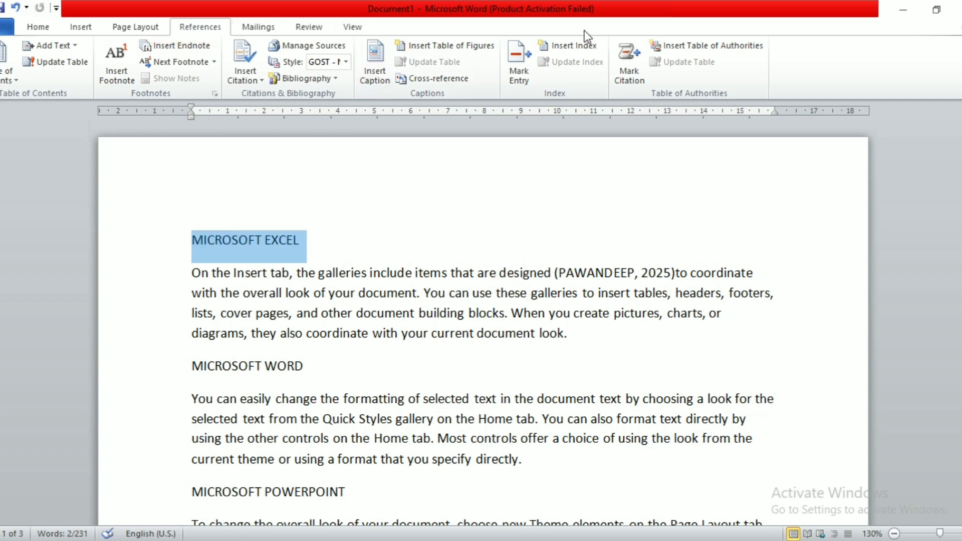
{"action": "left_click", "coordinate": [624, 56]}
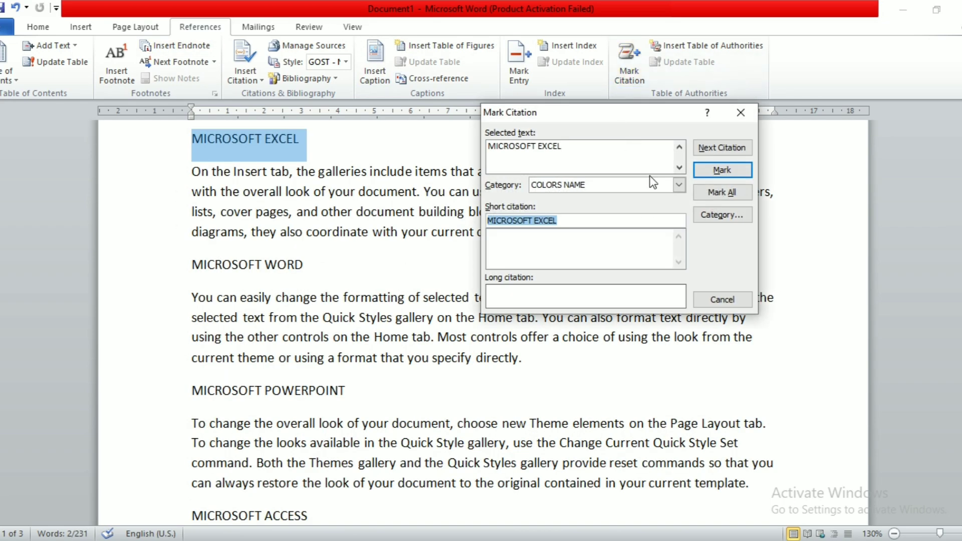
{"action": "left_click", "coordinate": [678, 186]}
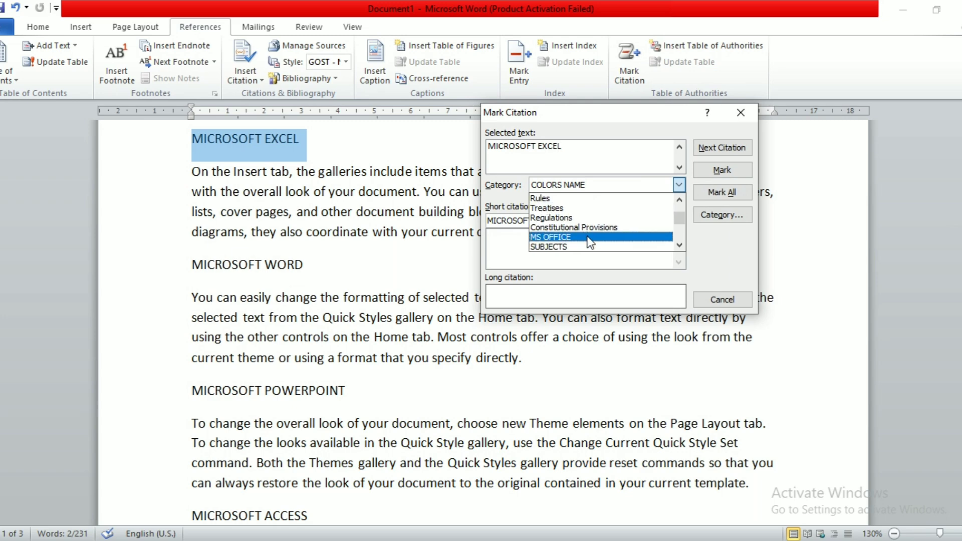
{"action": "left_click", "coordinate": [590, 237]}
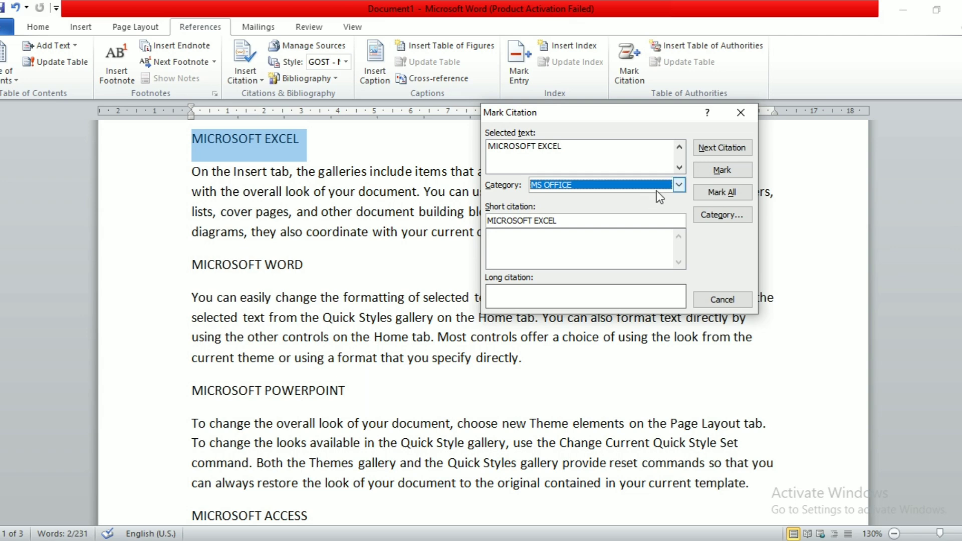
{"action": "left_click", "coordinate": [679, 185]}
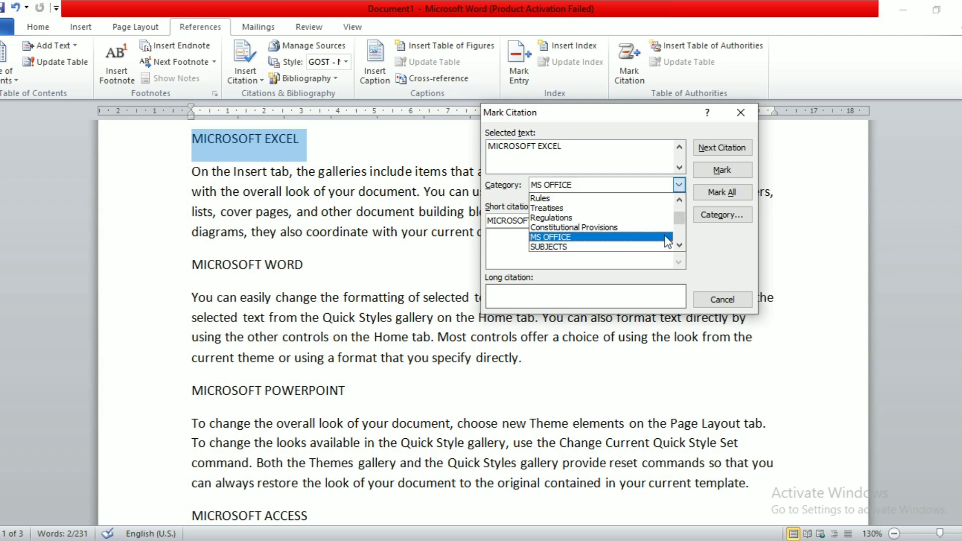
{"action": "left_click", "coordinate": [709, 245]}
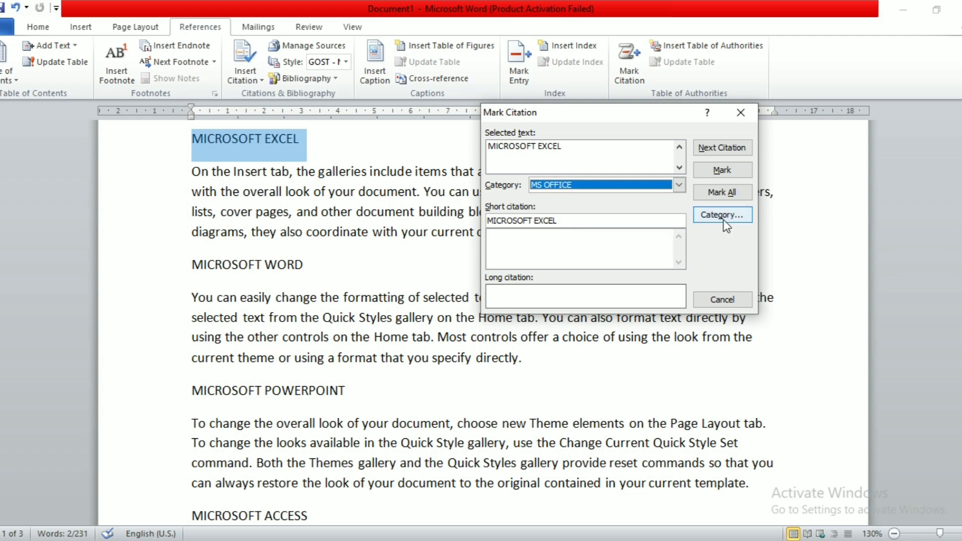
Step: Rename the MS OFFICE citation category to MICROSOFT OFFICE and mark the MICROSOFT EXCEL heading as a citation under it
{"action": "left_click", "coordinate": [717, 217]}
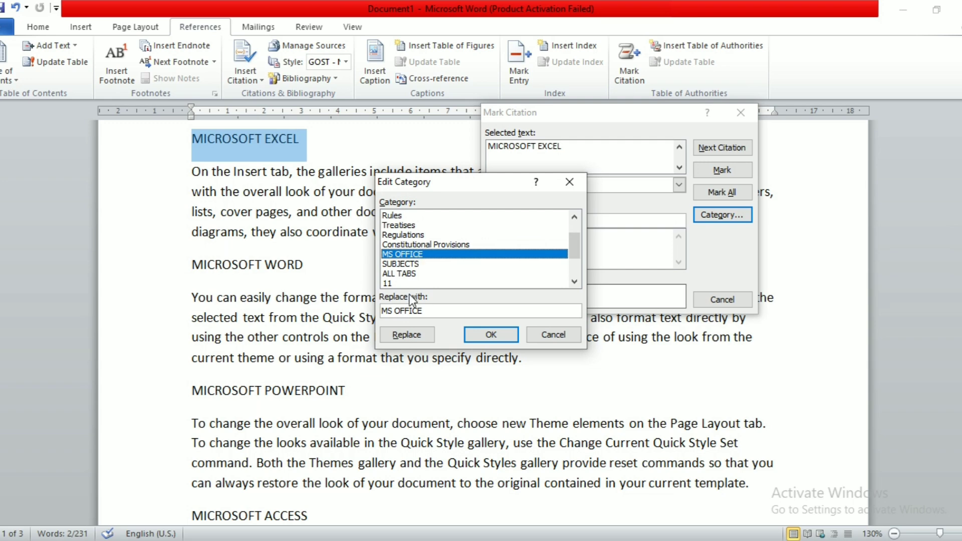
{"action": "left_click", "coordinate": [395, 311]}
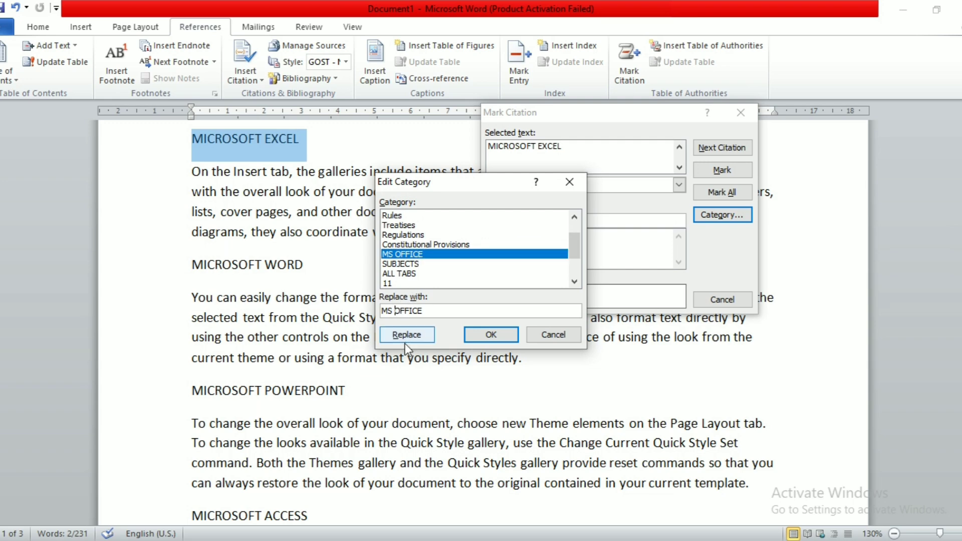
{"action": "key", "text": "BackSpace"}
{"action": "key", "text": "BackSpace"}
{"action": "type", "text": "ICROSOFT"}
{"action": "left_click", "coordinate": [401, 336]}
{"action": "left_click", "coordinate": [474, 336]}
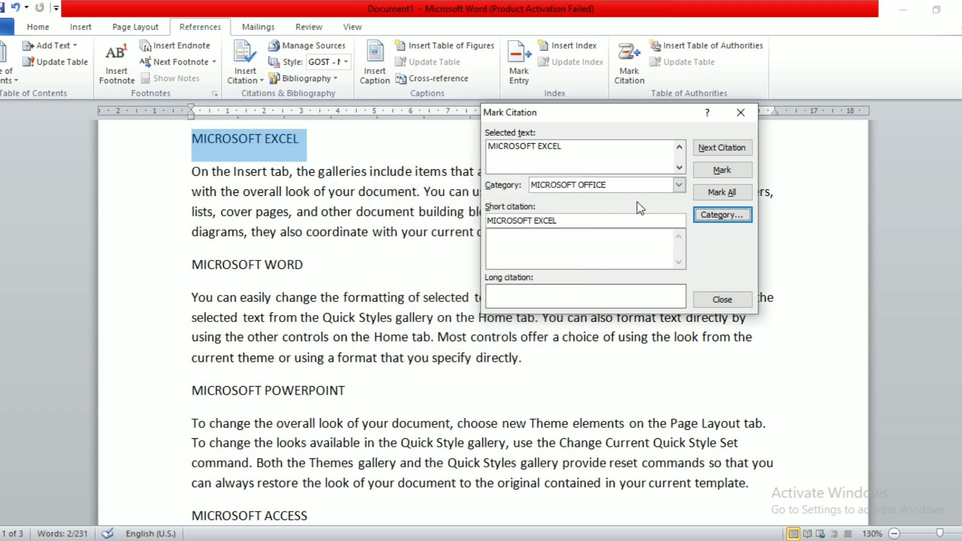
{"action": "left_click", "coordinate": [722, 170]}
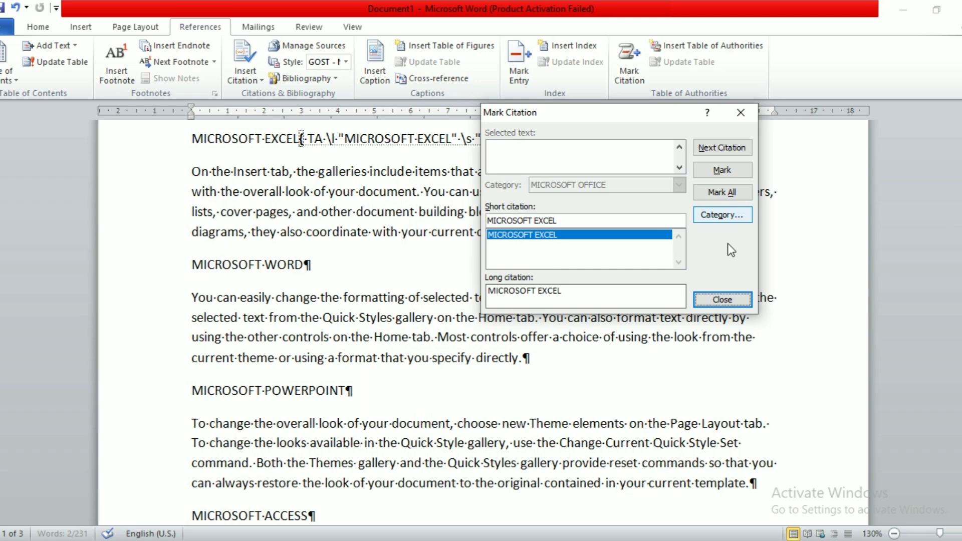
{"action": "left_click", "coordinate": [722, 301]}
Step: Mark the MICROSOFT WORD heading as a citation in the MICROSOFT OFFICE category
{"action": "left_click", "coordinate": [146, 266]}
{"action": "left_click", "coordinate": [636, 70]}
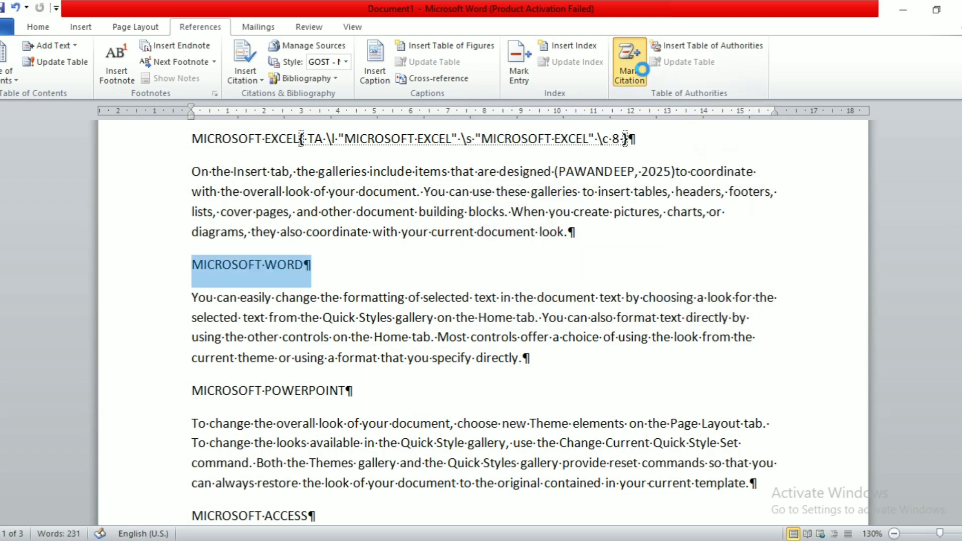
{"action": "left_click", "coordinate": [722, 171]}
{"action": "left_click", "coordinate": [722, 301]}
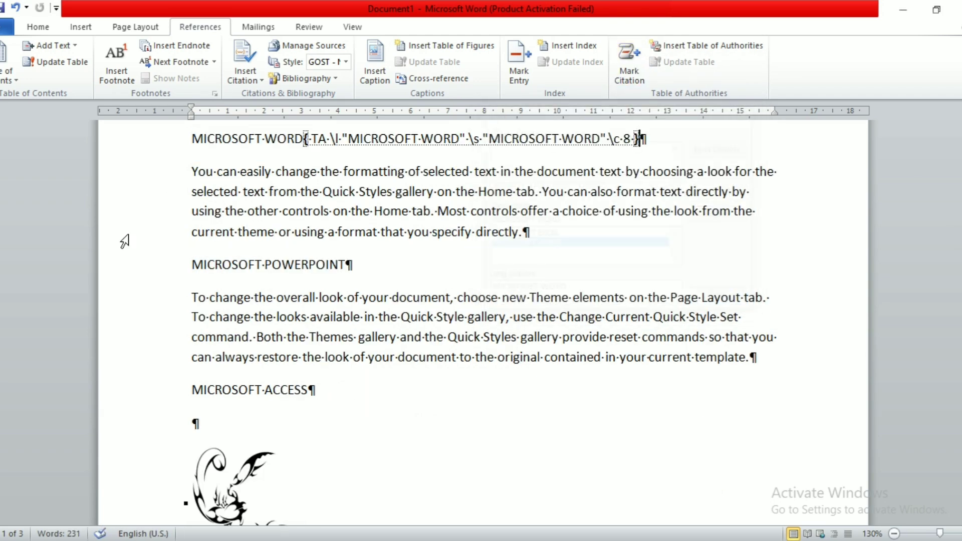
Step: Mark the MICROSOFT POWERPOINT heading as a citation in the MICROSOFT OFFICE category
{"action": "left_click", "coordinate": [131, 264]}
{"action": "left_click", "coordinate": [630, 63]}
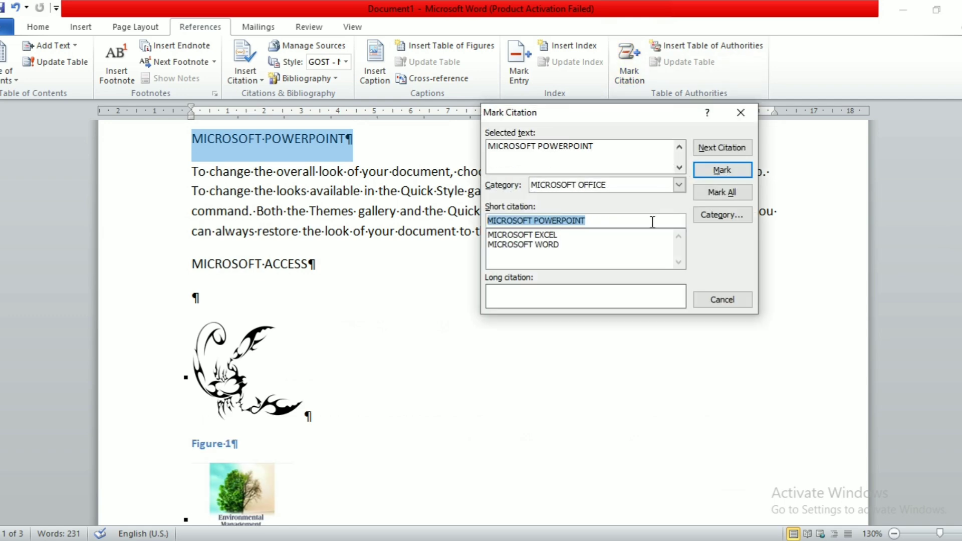
{"action": "left_click", "coordinate": [722, 170]}
{"action": "left_click", "coordinate": [722, 301]}
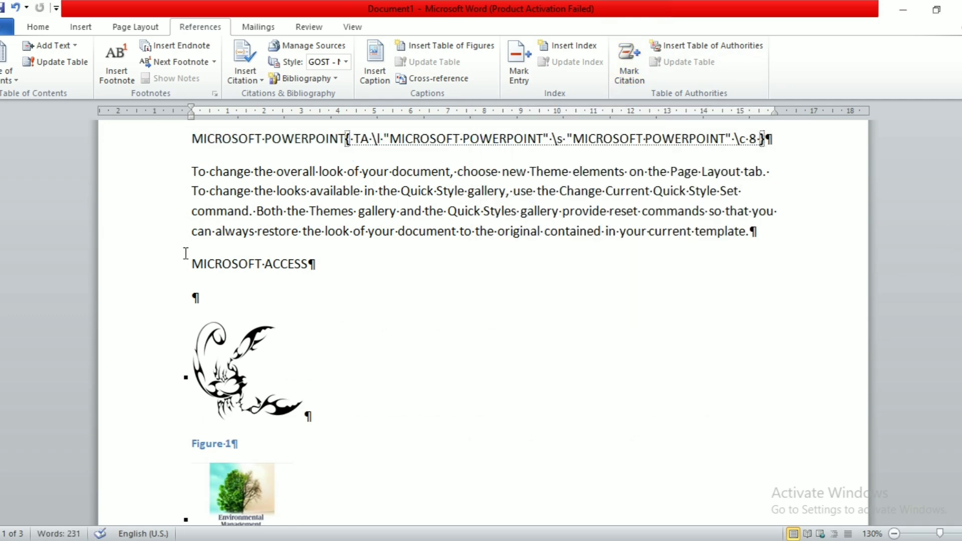
Step: Mark the MICROSOFT ACCESS heading as a citation in the MICROSOFT OFFICE category
{"action": "left_click", "coordinate": [166, 265]}
{"action": "left_click", "coordinate": [630, 62]}
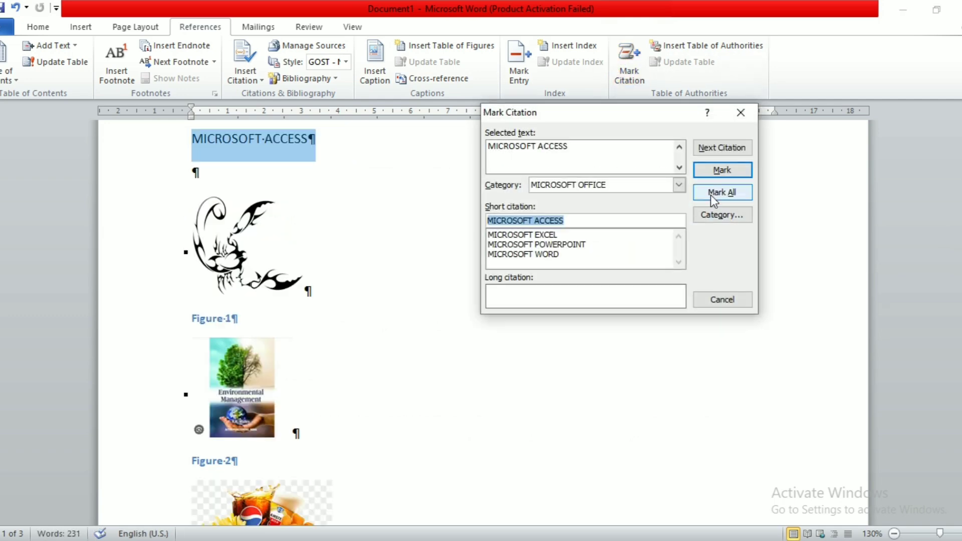
{"action": "left_click", "coordinate": [722, 171]}
{"action": "left_click", "coordinate": [719, 300]}
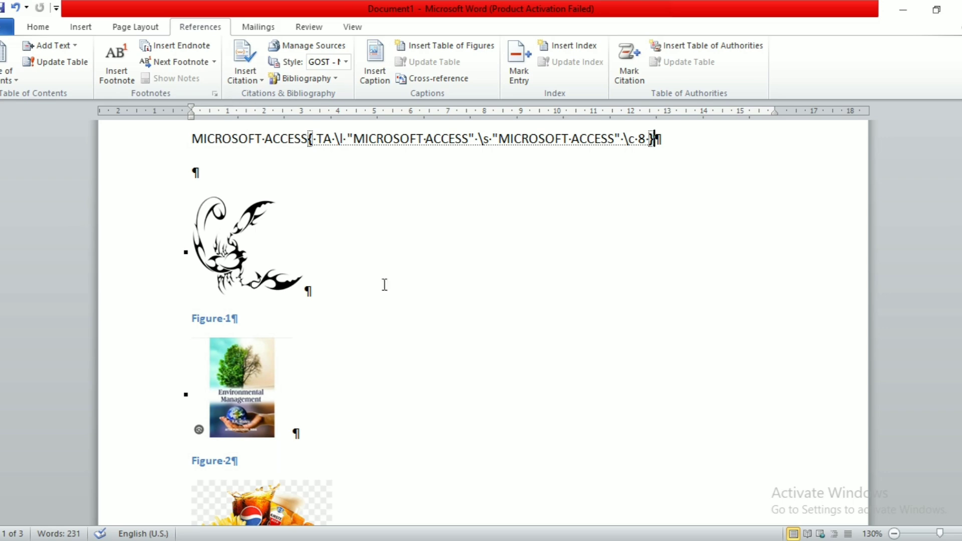
Step: Hide the paragraph marks and other formatting symbols in the document
{"action": "scroll", "coordinate": [384, 285], "scroll_direction": "up", "scroll_amount": 3}
{"action": "left_click", "coordinate": [38, 27]}
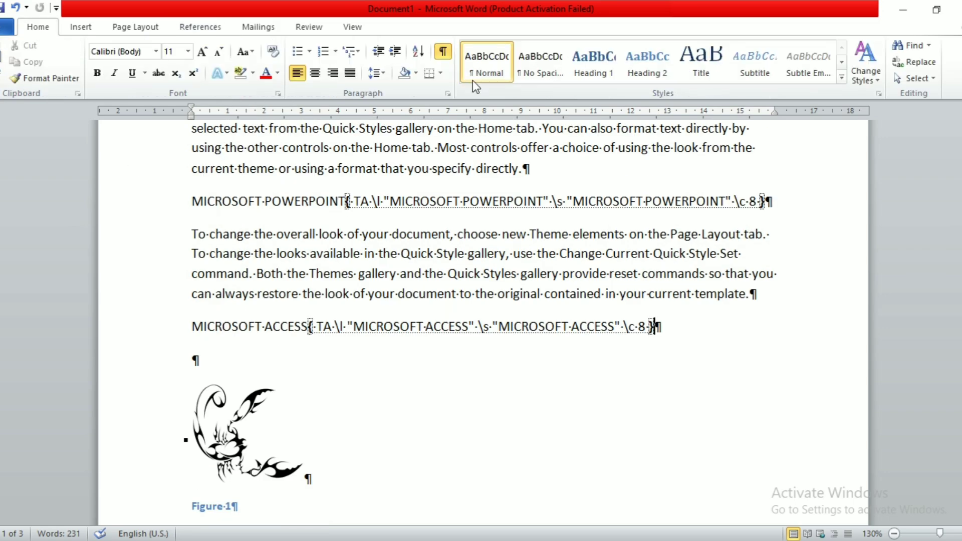
{"action": "left_click", "coordinate": [445, 50]}
Step: Add the lines C LANGUAGE, C++, HTML and PYTHON as separate paragraphs below the table of figures on page 2
{"action": "scroll", "coordinate": [442, 257], "scroll_direction": "down", "scroll_amount": 15}
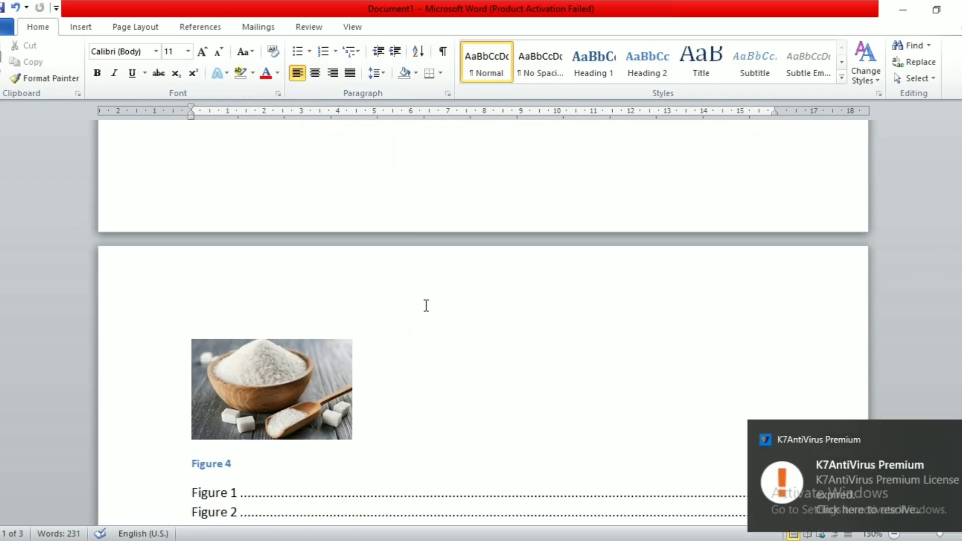
{"action": "scroll", "coordinate": [426, 306], "scroll_direction": "down", "scroll_amount": 5}
{"action": "left_click", "coordinate": [285, 291]}
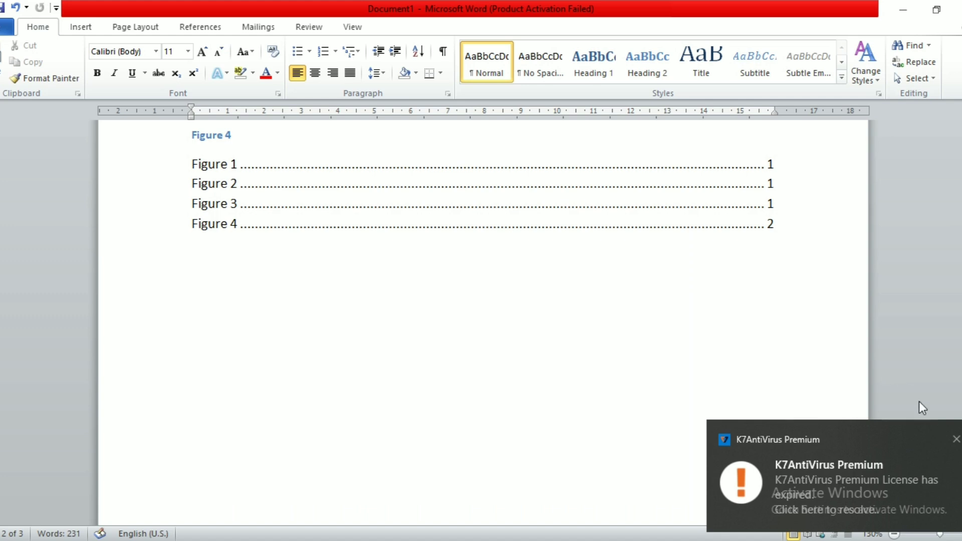
{"action": "left_click", "coordinate": [956, 439]}
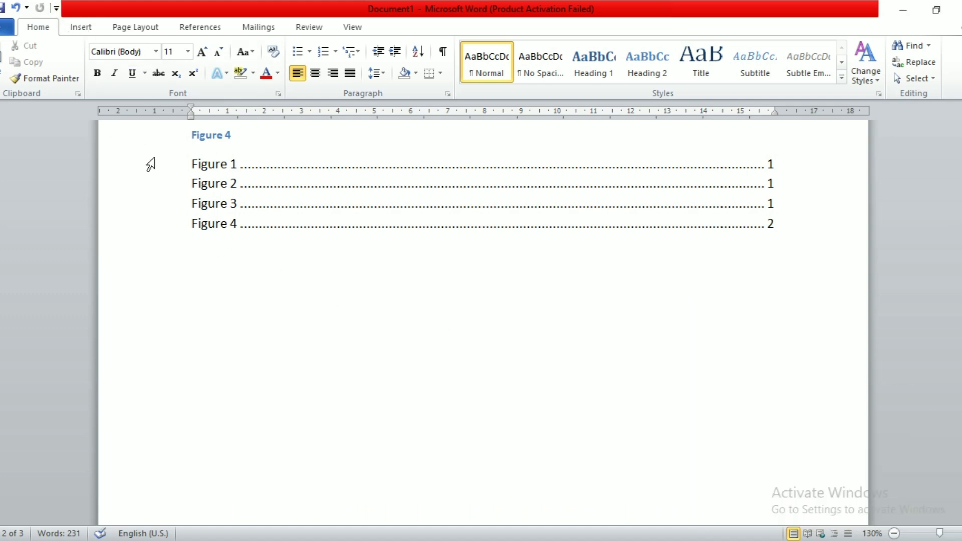
{"action": "type", "text": "C LANGUAGE"}
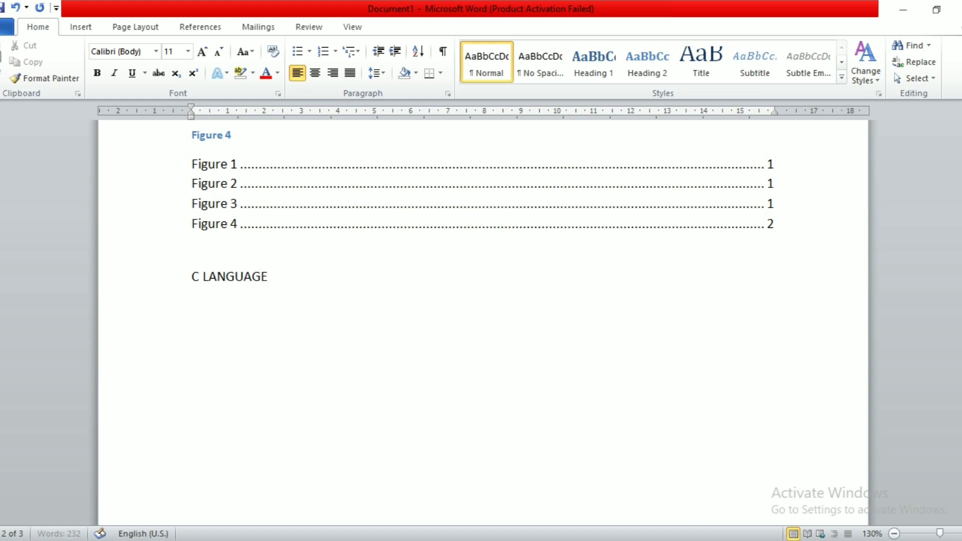
{"action": "key", "text": "Return"}
{"action": "type", "text": "C++"}
{"action": "key", "text": "Return"}
{"action": "type", "text": "HTML"}
{"action": "key", "text": "Return"}
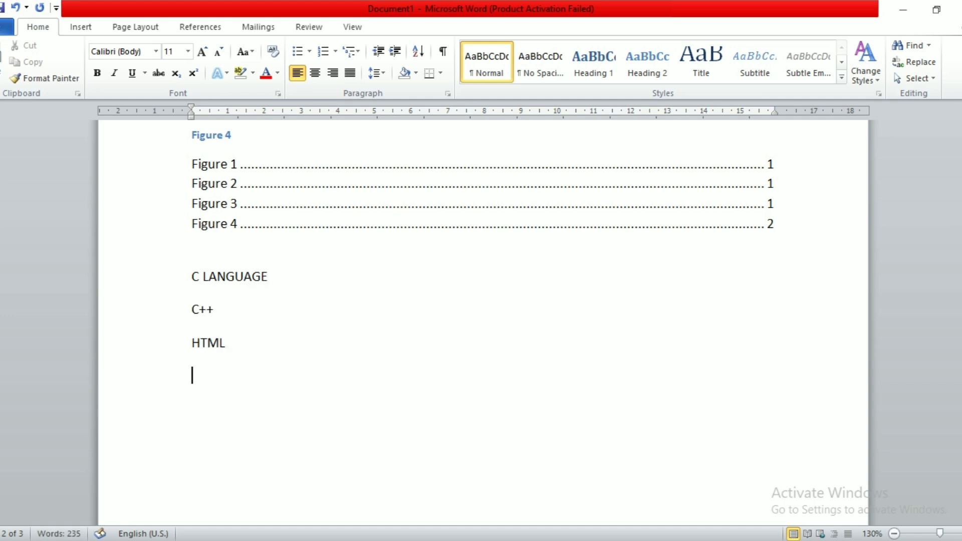
{"action": "type", "text": "PYTHON"}
Step: Start marking a citation for the C LANGUAGE line and rename citation category 11 to PROGRAMMING
{"action": "left_click", "coordinate": [158, 284]}
{"action": "left_click", "coordinate": [201, 27]}
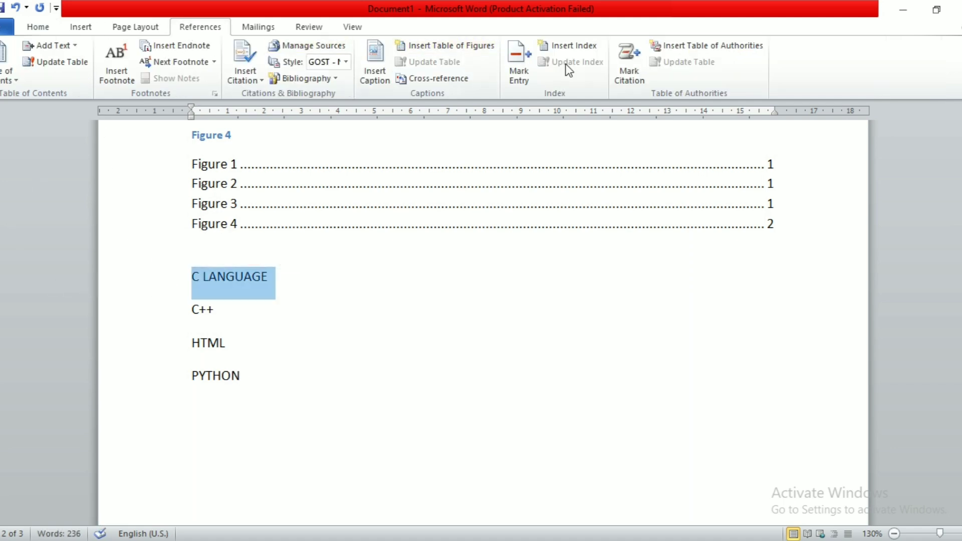
{"action": "left_click", "coordinate": [633, 73]}
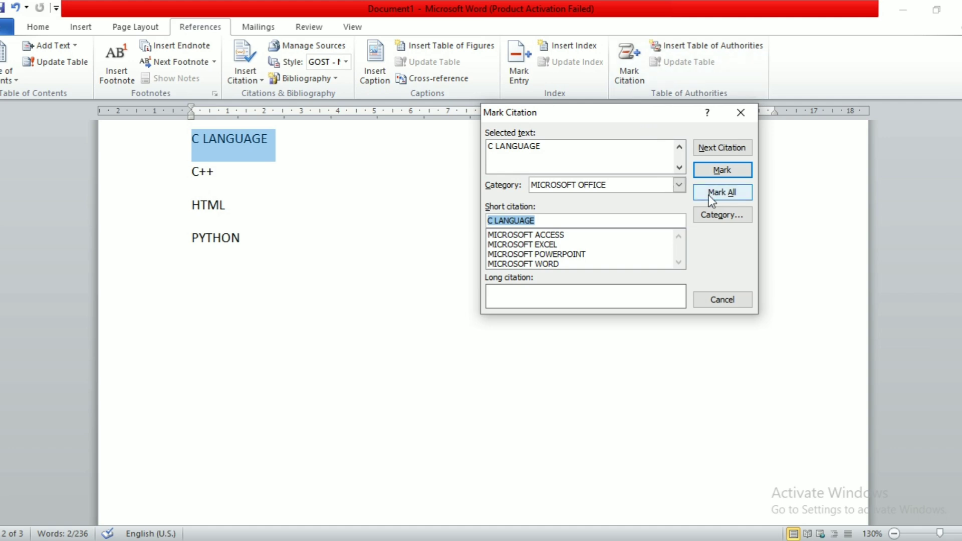
{"action": "left_click", "coordinate": [716, 214]}
{"action": "left_click", "coordinate": [414, 282]}
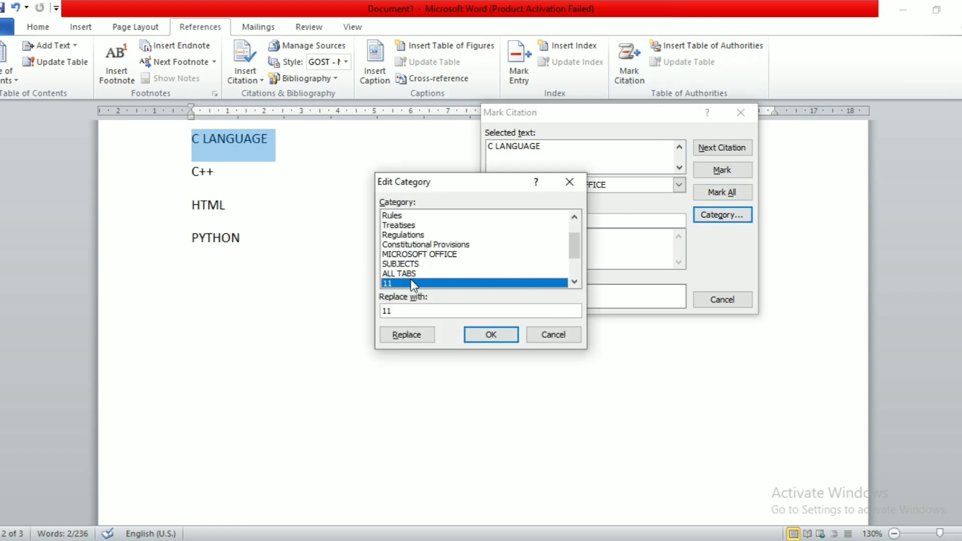
{"action": "left_click", "coordinate": [425, 313]}
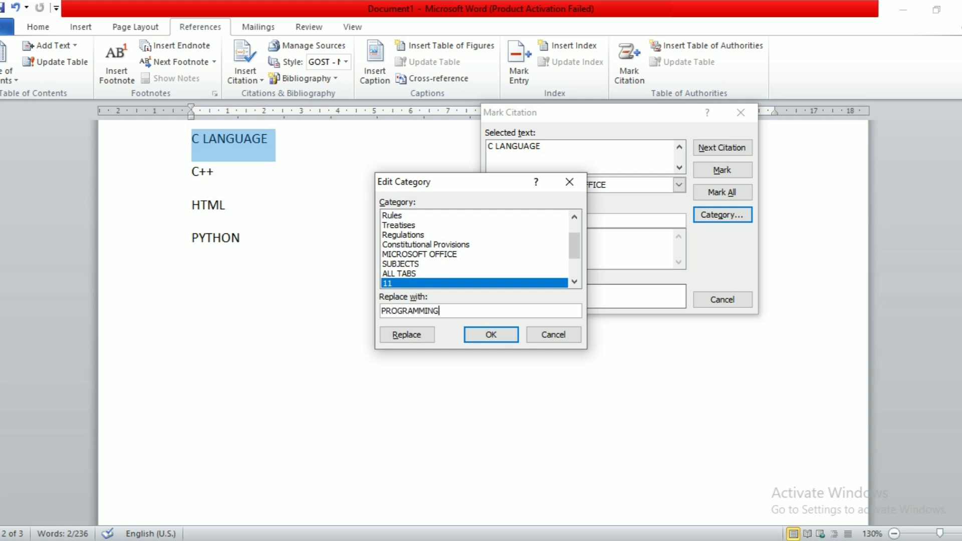
{"action": "left_click", "coordinate": [415, 333]}
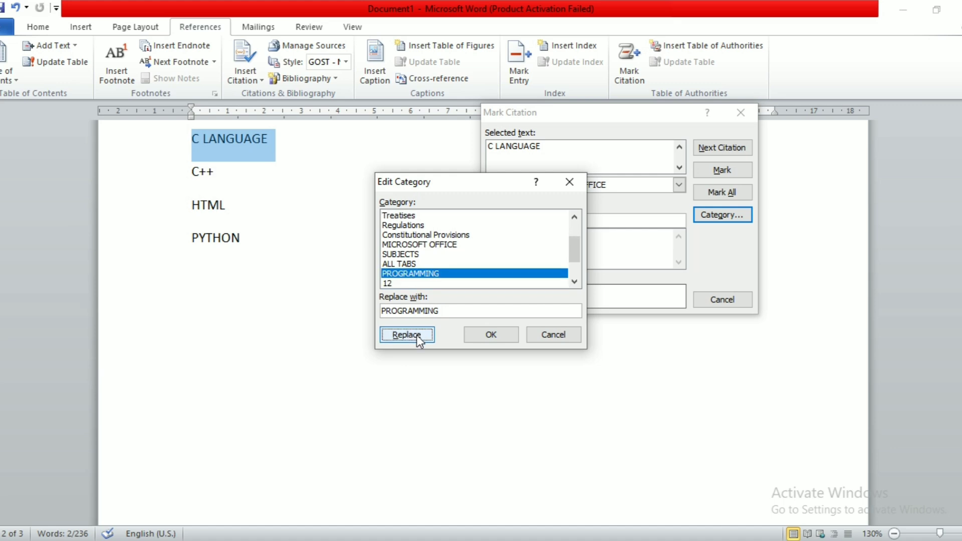
{"action": "left_click", "coordinate": [498, 333]}
Step: Assign the C LANGUAGE citation to the PROGRAMMING category and mark it
{"action": "left_click", "coordinate": [599, 185]}
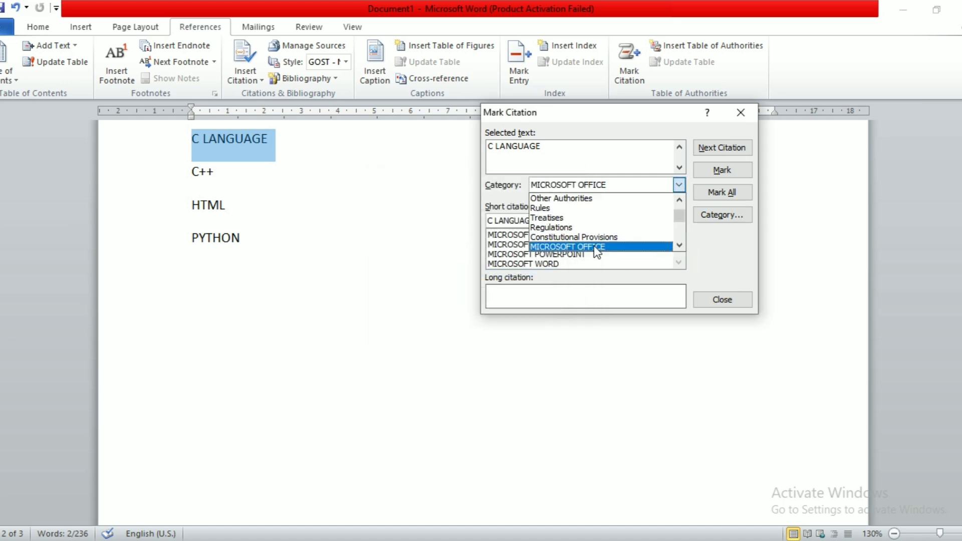
{"action": "scroll", "coordinate": [594, 243], "scroll_direction": "down", "scroll_amount": 1}
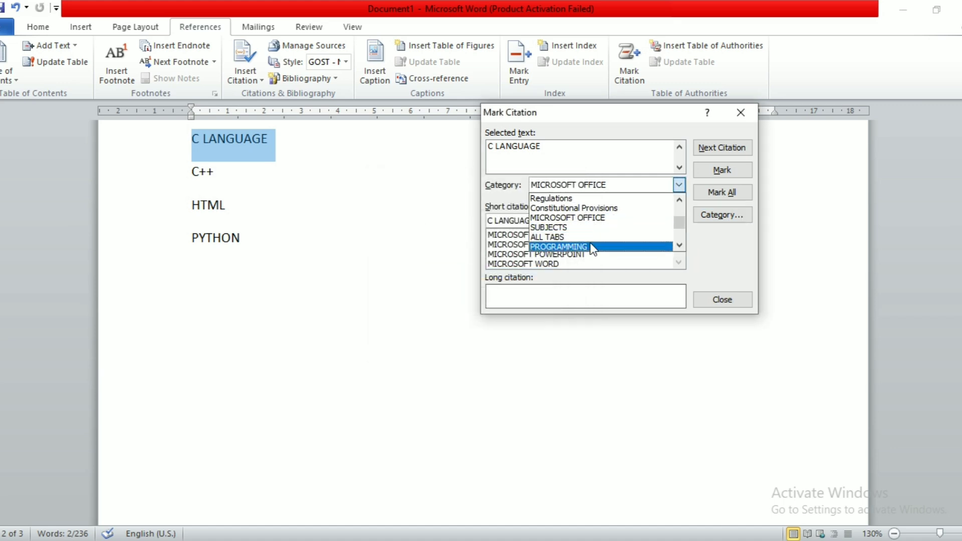
{"action": "left_click", "coordinate": [590, 247]}
{"action": "left_click", "coordinate": [716, 173]}
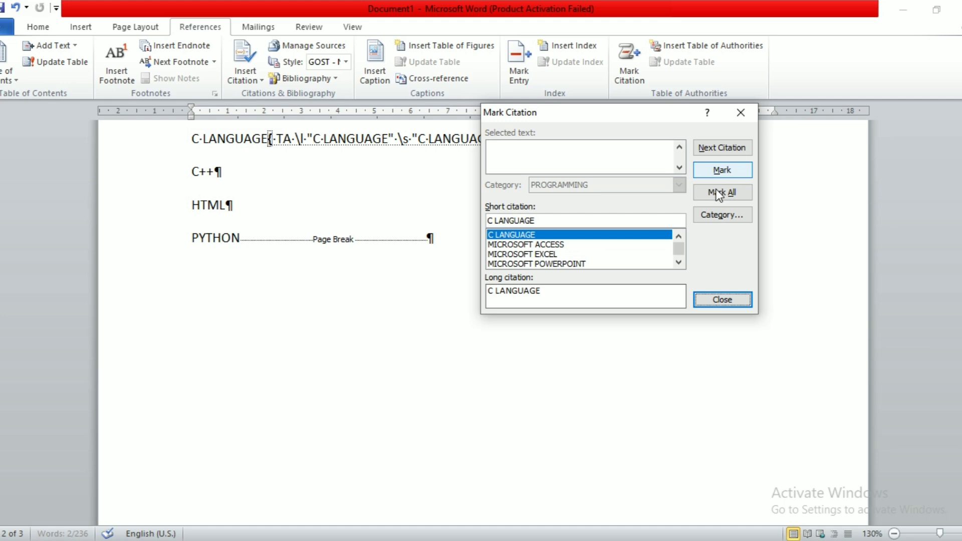
{"action": "left_click", "coordinate": [732, 299]}
Step: Mark the C++ line as a citation in the PROGRAMMING category
{"action": "left_click", "coordinate": [164, 178]}
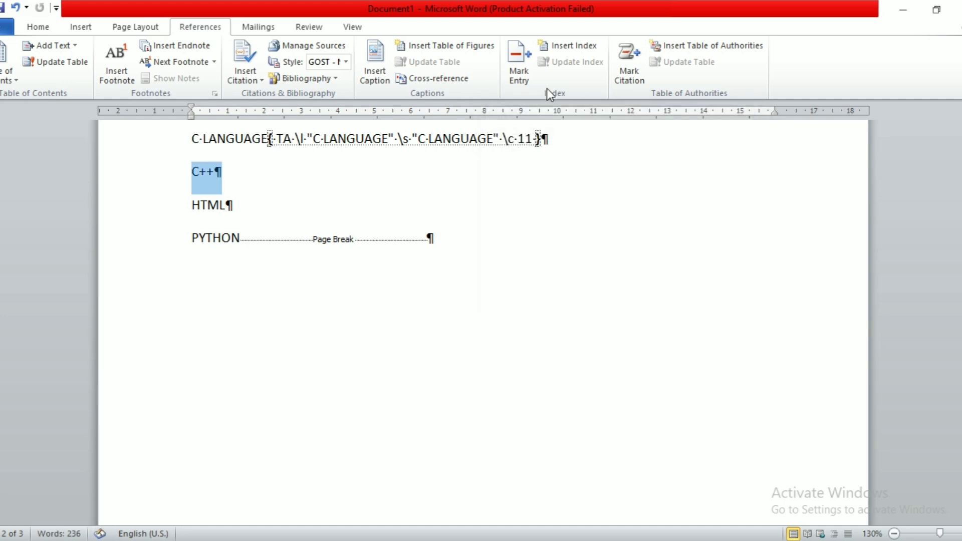
{"action": "left_click", "coordinate": [627, 62]}
{"action": "left_click", "coordinate": [707, 171]}
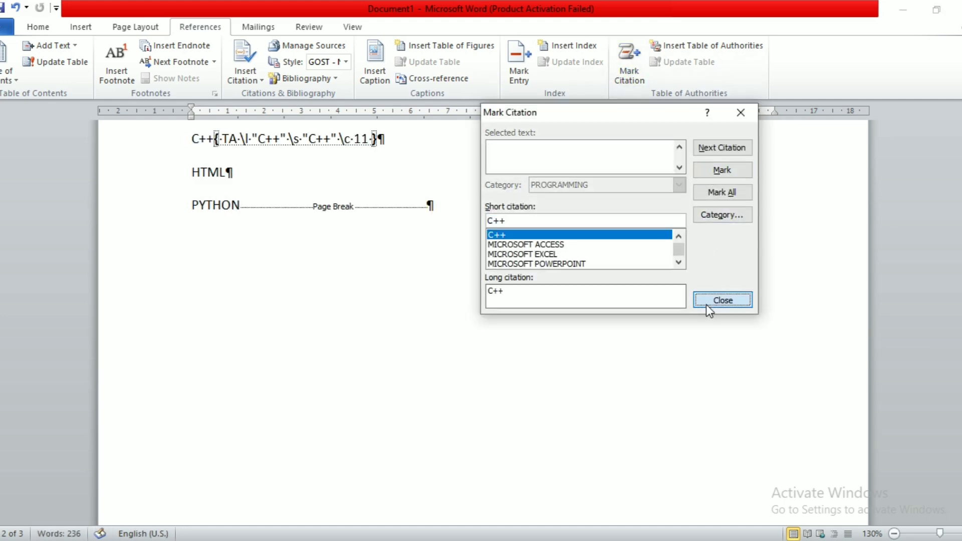
{"action": "left_click", "coordinate": [722, 299]}
Step: Mark the HTML line as a citation in the PROGRAMMING category
{"action": "left_click", "coordinate": [154, 173]}
{"action": "left_click", "coordinate": [629, 62]}
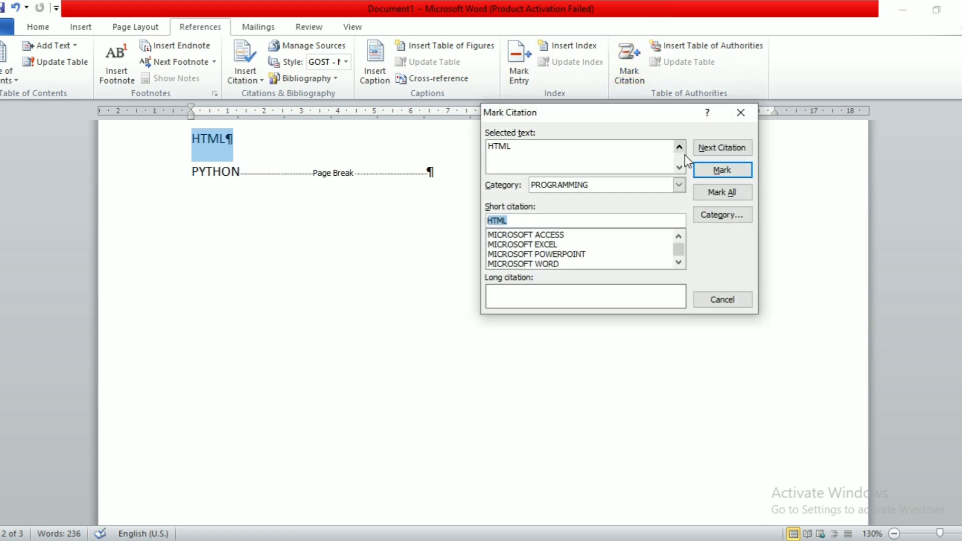
{"action": "left_click", "coordinate": [717, 170]}
{"action": "key", "text": "Escape"}
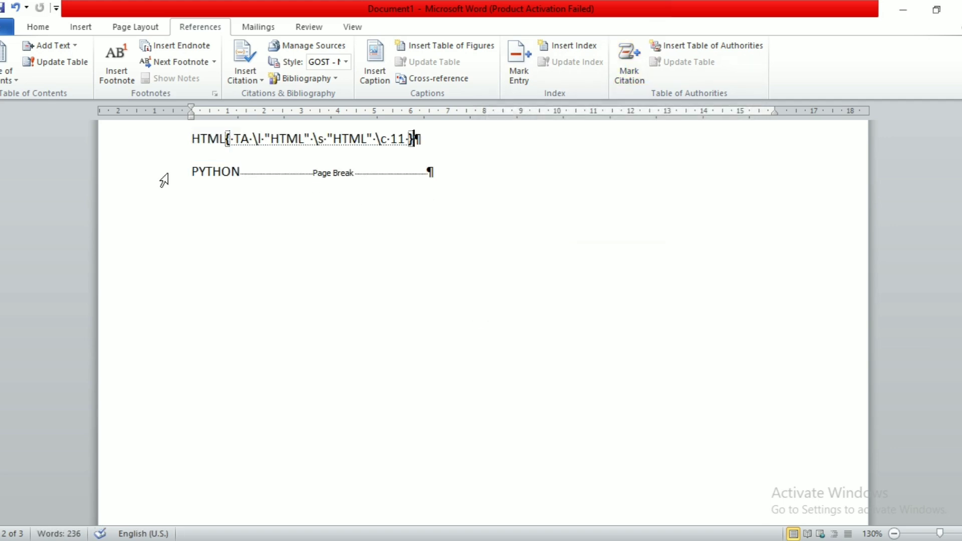
Step: Mark the PYTHON line as a citation in the PROGRAMMING category
{"action": "left_click", "coordinate": [160, 180]}
{"action": "left_click", "coordinate": [629, 64]}
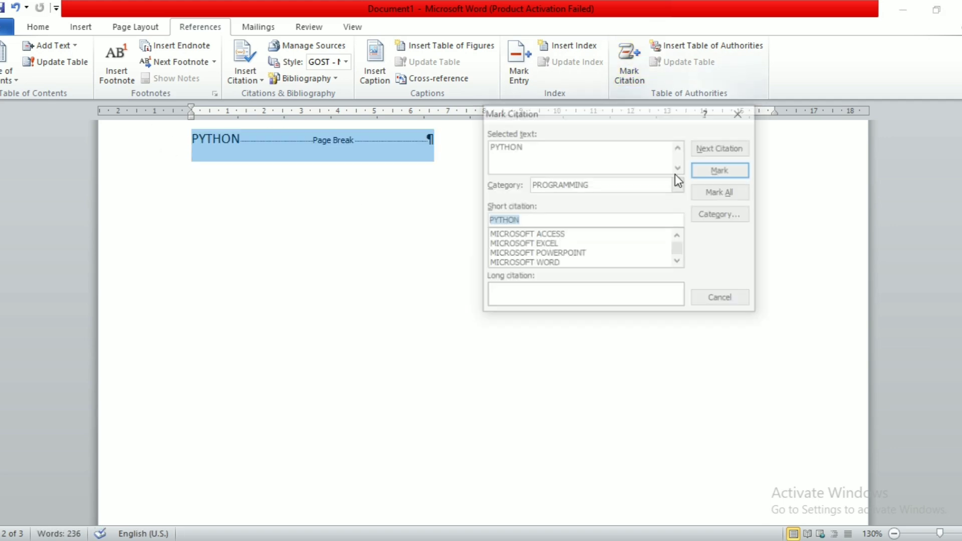
{"action": "left_click", "coordinate": [715, 173]}
{"action": "left_click", "coordinate": [720, 299]}
Step: Hide the formatting marks and field codes around the marked citation lines
{"action": "scroll", "coordinate": [507, 304], "scroll_direction": "up", "scroll_amount": 3}
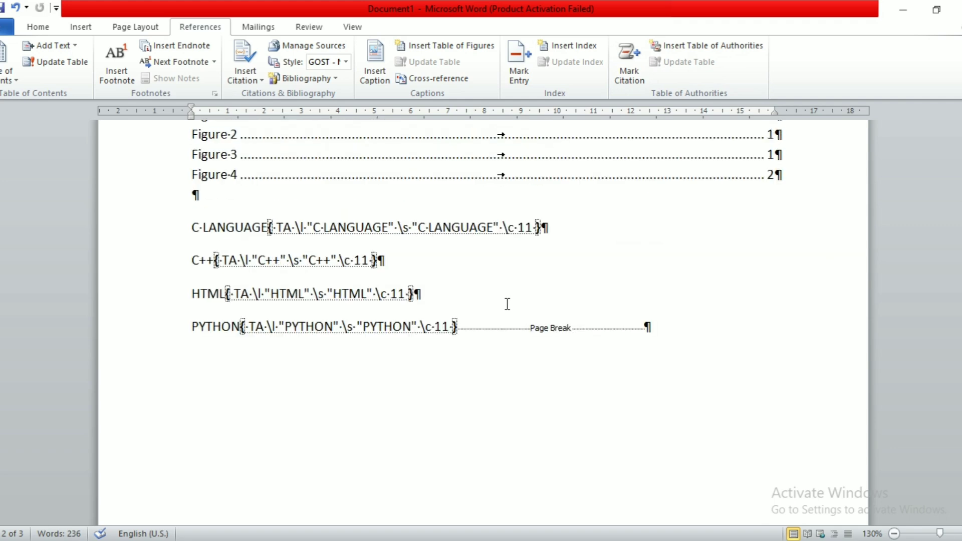
{"action": "scroll", "coordinate": [507, 304], "scroll_direction": "up", "scroll_amount": 1}
{"action": "left_click", "coordinate": [47, 25]}
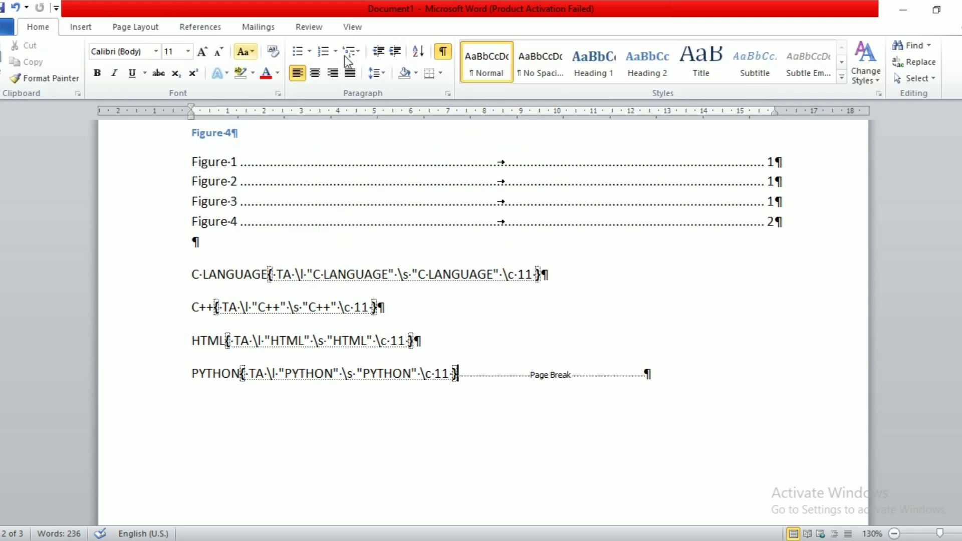
{"action": "left_click", "coordinate": [444, 53]}
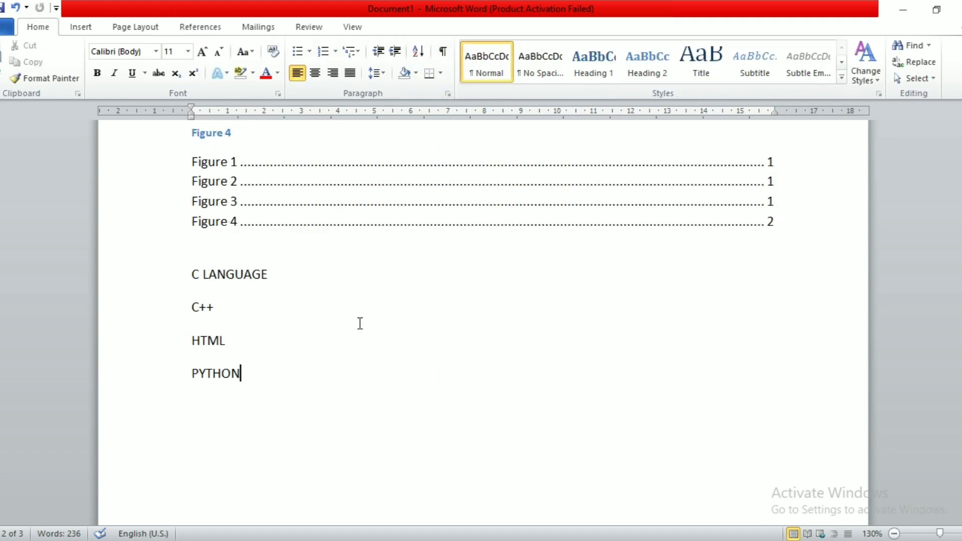
Step: Insert a page break after PYTHON and add a table of authorities for the PROGRAMMING category on the new page
{"action": "key", "text": "ctrl+Return"}
{"action": "scroll", "coordinate": [359, 324], "scroll_direction": "down", "scroll_amount": 4}
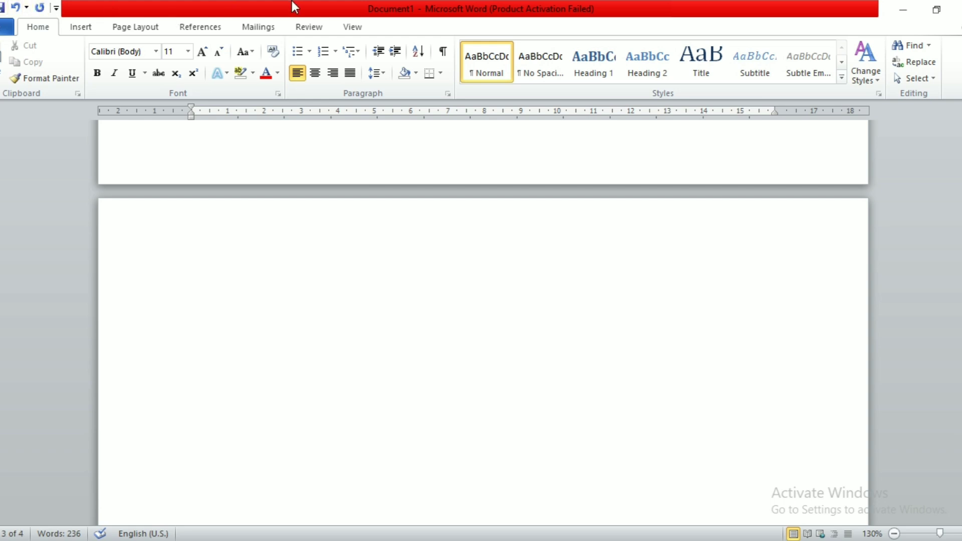
{"action": "left_click", "coordinate": [218, 26]}
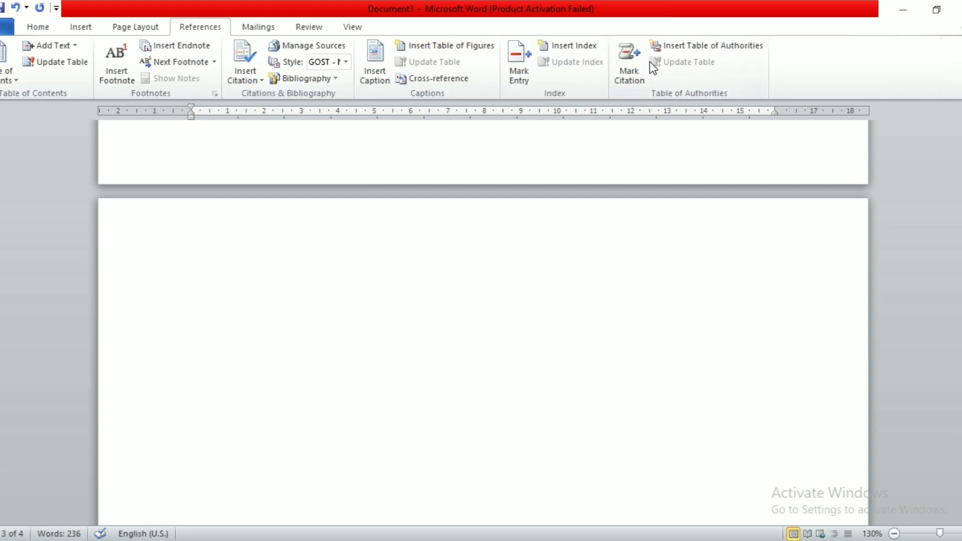
{"action": "left_click", "coordinate": [663, 50]}
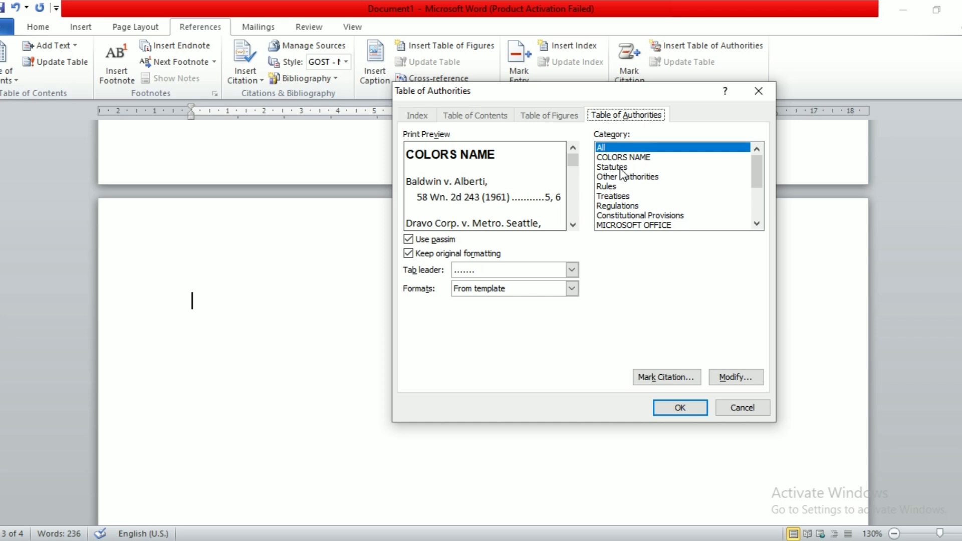
{"action": "left_click_drag", "start_coordinate": [757, 171], "coordinate": [692, 221]}
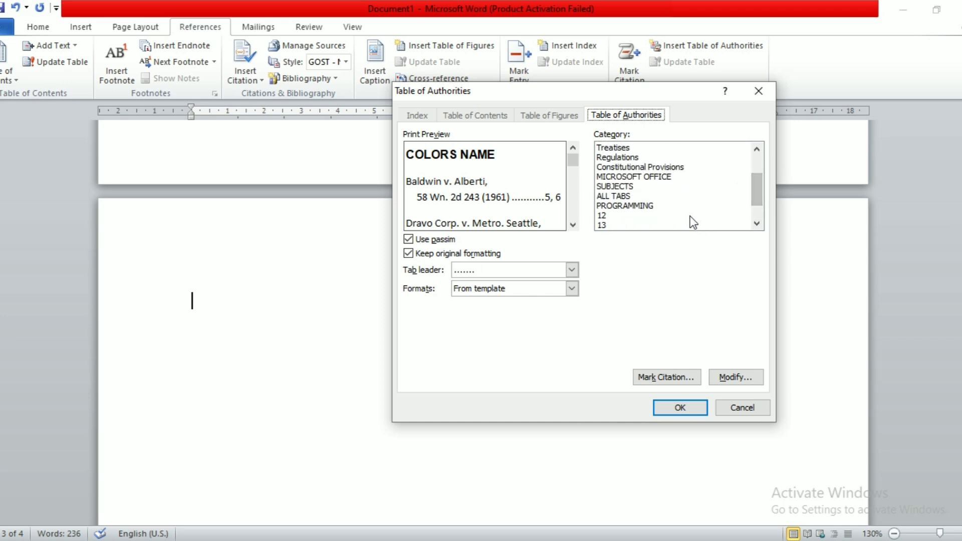
{"action": "left_click", "coordinate": [679, 206]}
{"action": "left_click", "coordinate": [682, 407]}
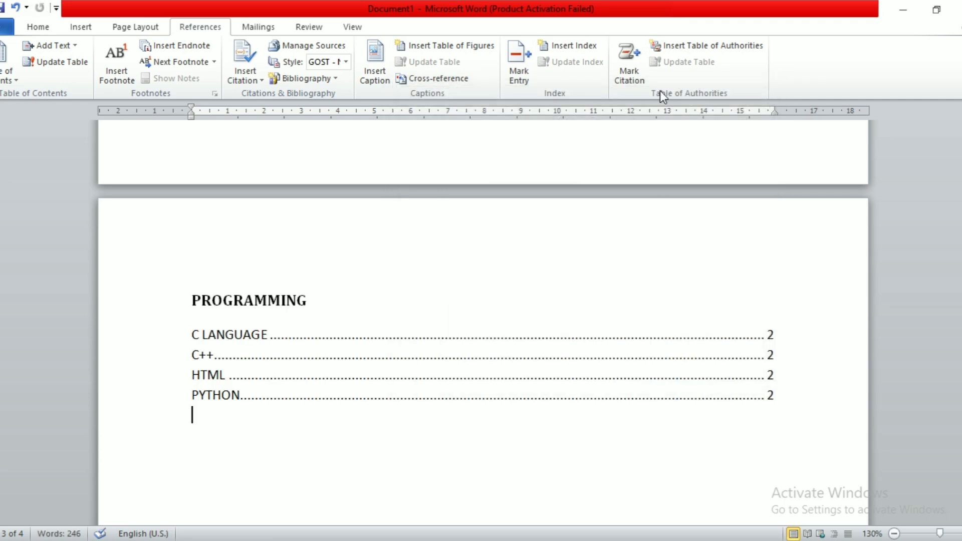
Step: Try to insert a table of authorities for all categories, replacing the existing PROGRAMMING table
{"action": "left_click", "coordinate": [684, 46]}
{"action": "scroll", "coordinate": [627, 166], "scroll_direction": "up", "scroll_amount": 1}
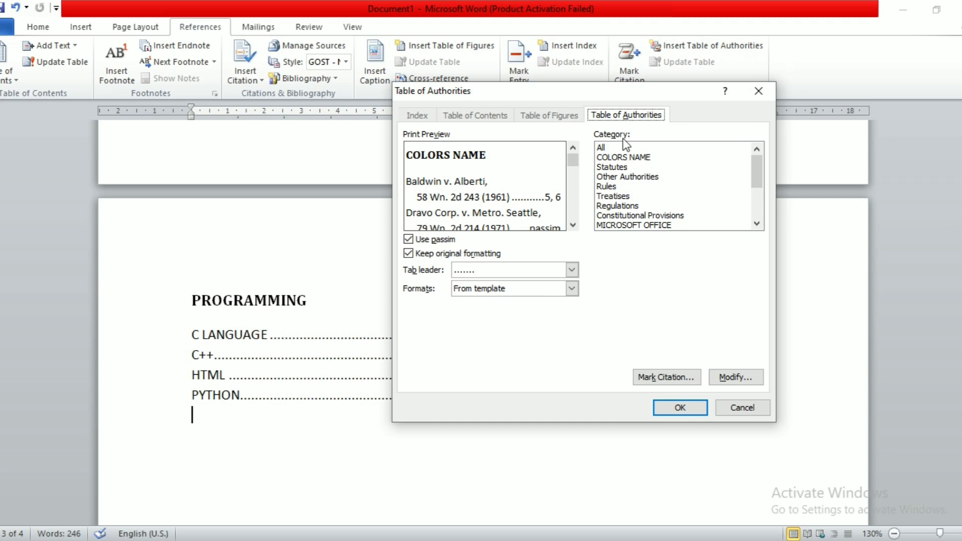
{"action": "left_click", "coordinate": [624, 146]}
{"action": "left_click", "coordinate": [696, 408]}
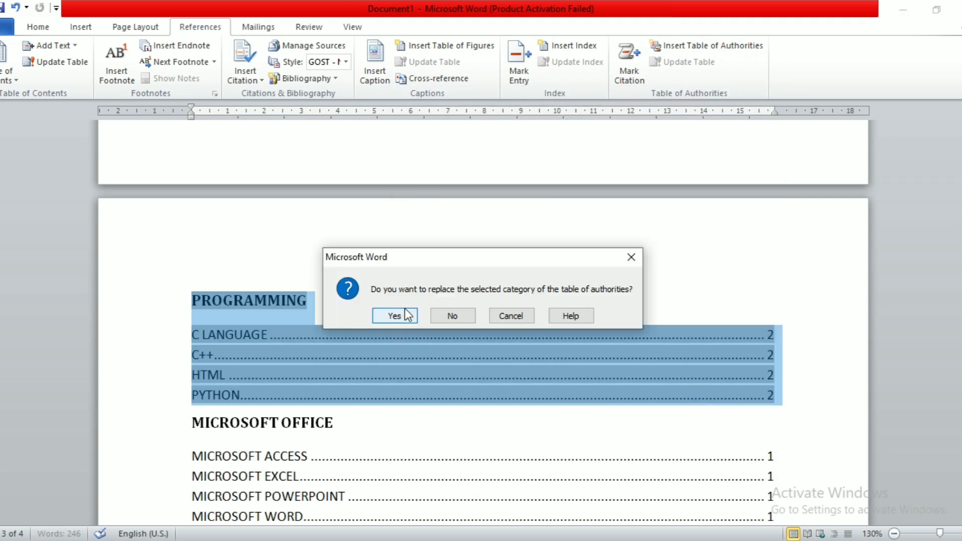
{"action": "left_click", "coordinate": [395, 316]}
{"action": "scroll", "coordinate": [443, 417], "scroll_direction": "down", "scroll_amount": 2}
{"action": "scroll", "coordinate": [443, 414], "scroll_direction": "up", "scroll_amount": 8}
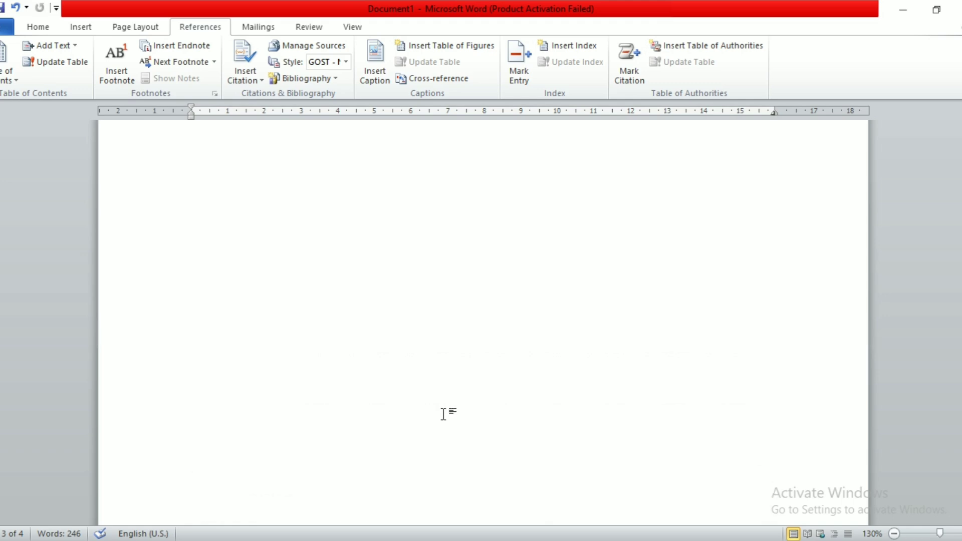
{"action": "scroll", "coordinate": [444, 414], "scroll_direction": "down", "scroll_amount": 8}
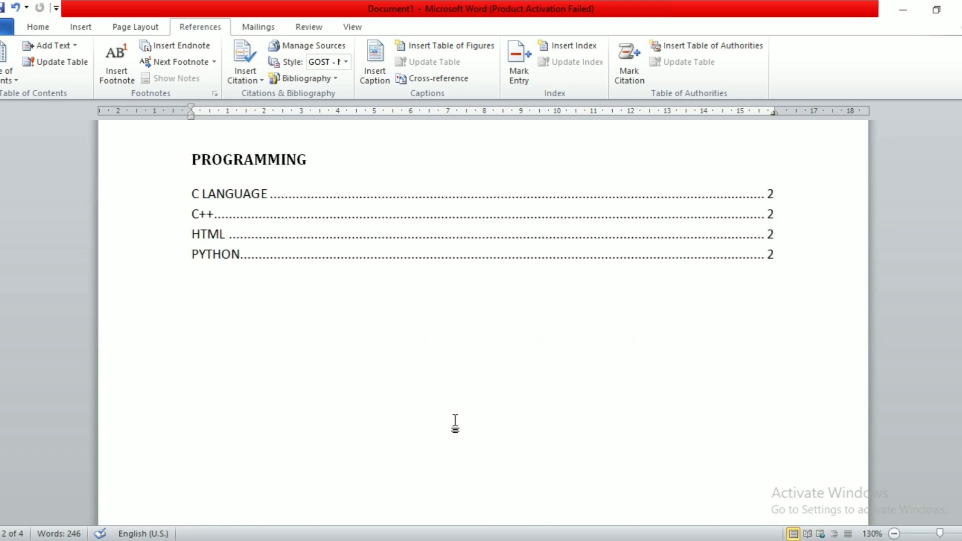
Step: Insert a table of authorities for all categories below the PROGRAMMING entries without replacing the existing table
{"action": "left_click", "coordinate": [451, 275]}
{"action": "left_click", "coordinate": [672, 46]}
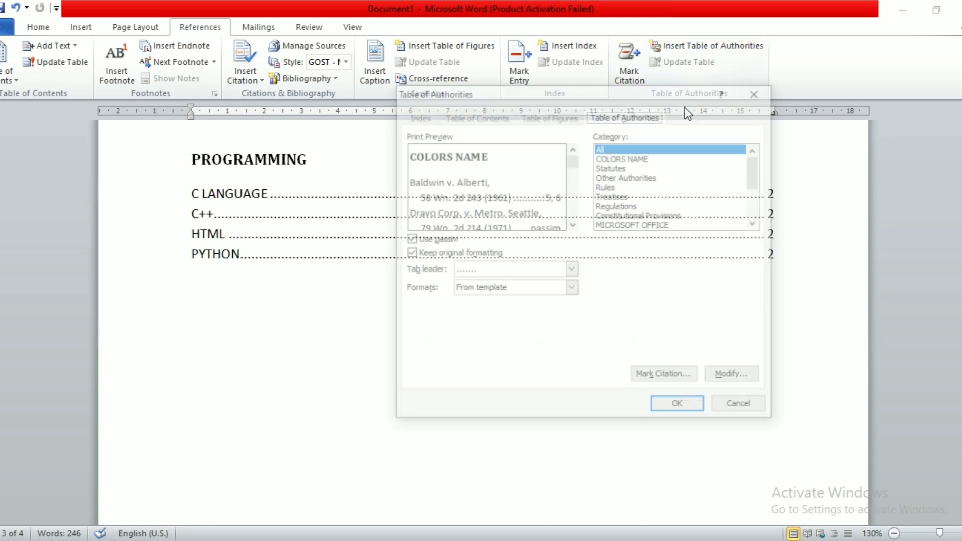
{"action": "left_click", "coordinate": [688, 404]}
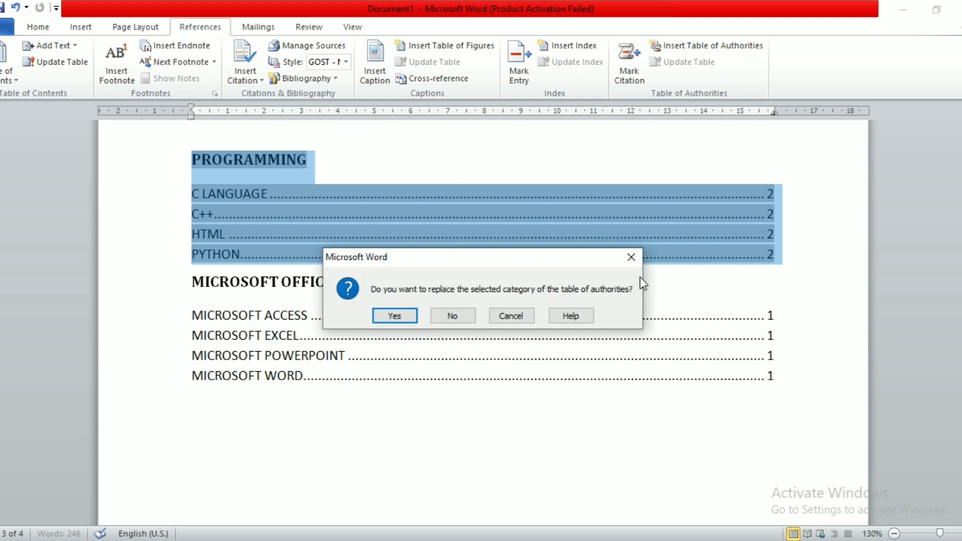
{"action": "left_click", "coordinate": [636, 263]}
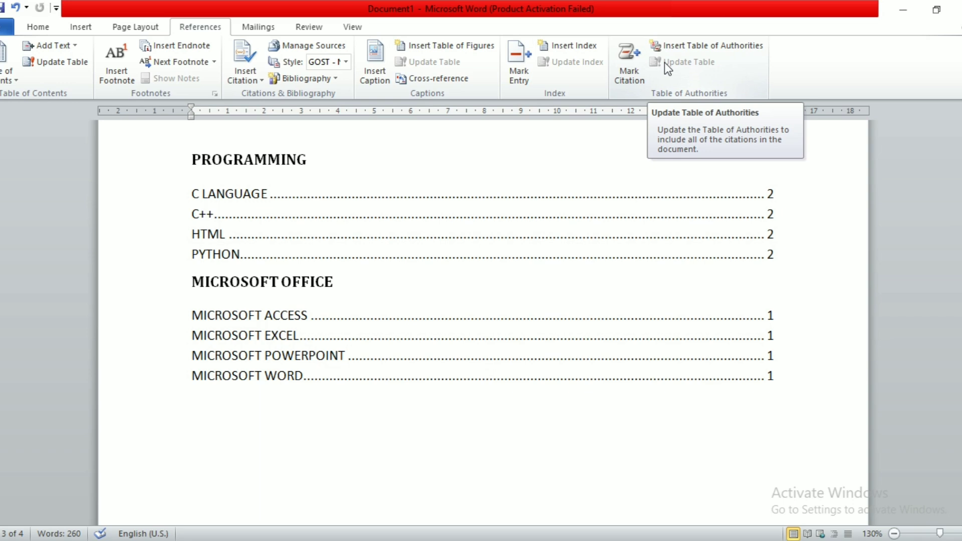
Step: Add a JAVA line below PYTHON in the list of programming languages on page 2
{"action": "scroll", "coordinate": [386, 168], "scroll_direction": "up", "scroll_amount": 8}
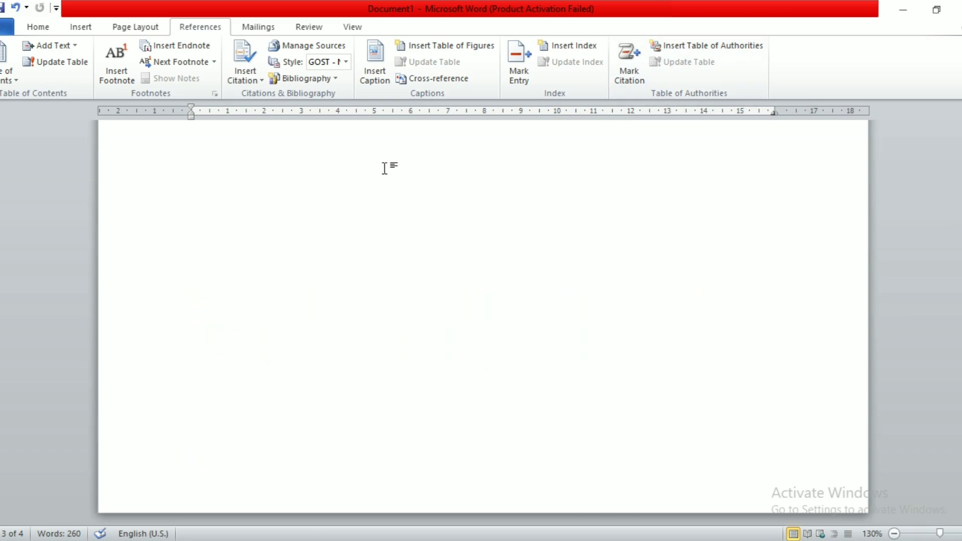
{"action": "scroll", "coordinate": [387, 168], "scroll_direction": "up", "scroll_amount": 5}
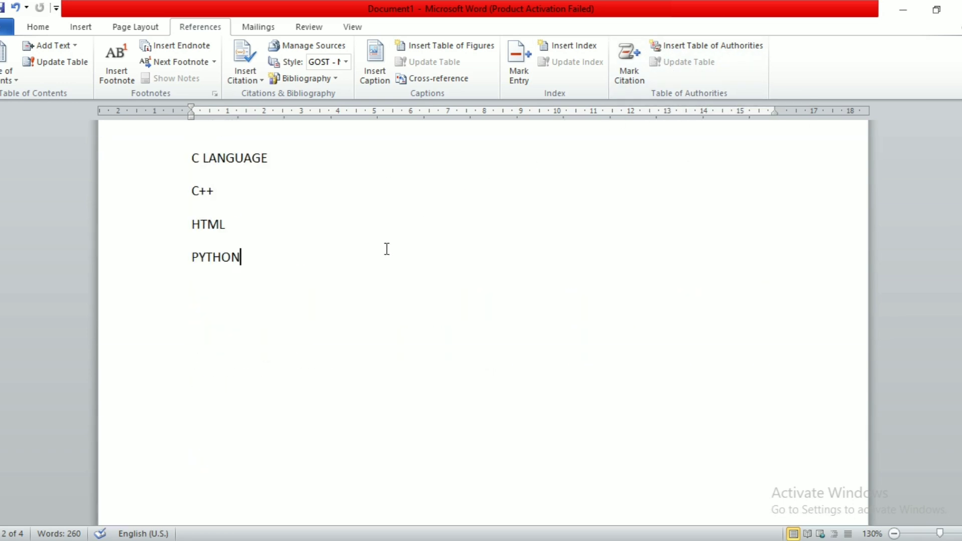
{"action": "key", "text": "Return"}
{"action": "type", "text": "JAVA"}
Step: Mark the JAVA line as a citation in the PROGRAMMING category and hide the formatting marks
{"action": "left_click", "coordinate": [149, 297]}
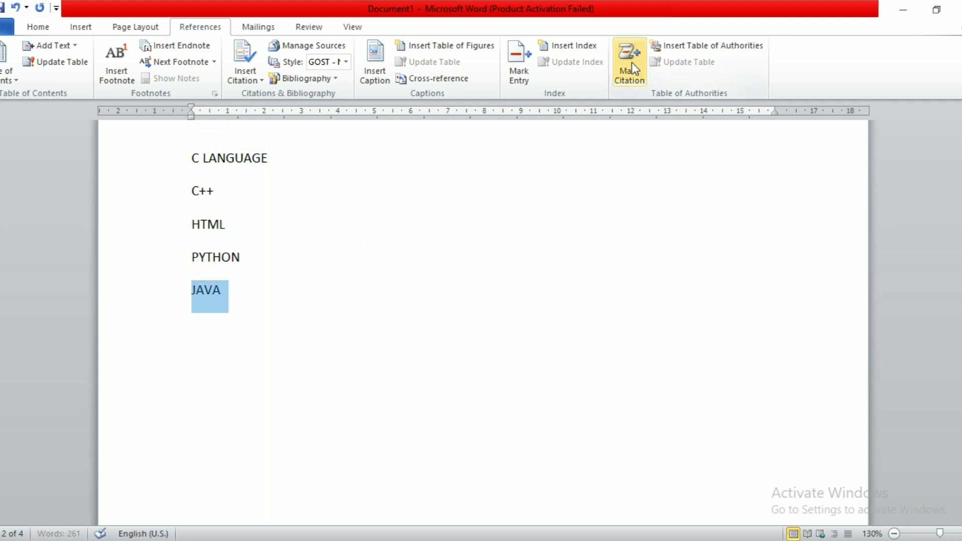
{"action": "left_click", "coordinate": [633, 62]}
{"action": "left_click", "coordinate": [705, 170]}
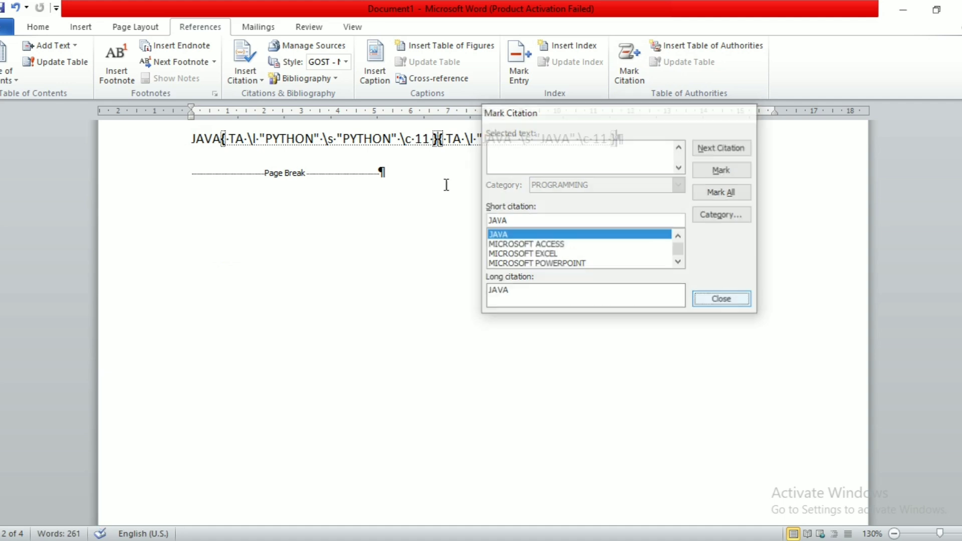
{"action": "left_click", "coordinate": [40, 27]}
{"action": "left_click", "coordinate": [443, 51]}
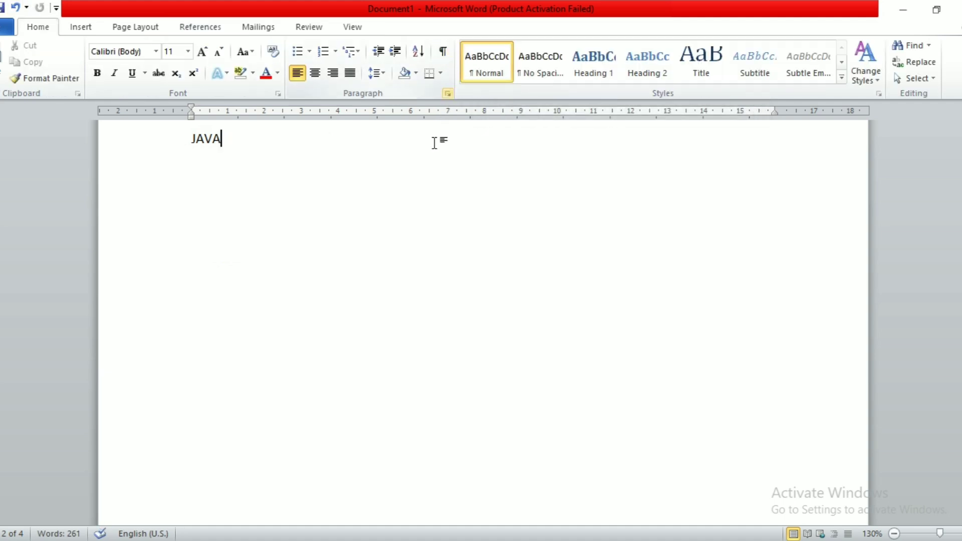
Step: Update the PROGRAMMING table of authorities to include the newly marked JAVA citation
{"action": "scroll", "coordinate": [444, 259], "scroll_direction": "up", "scroll_amount": 5}
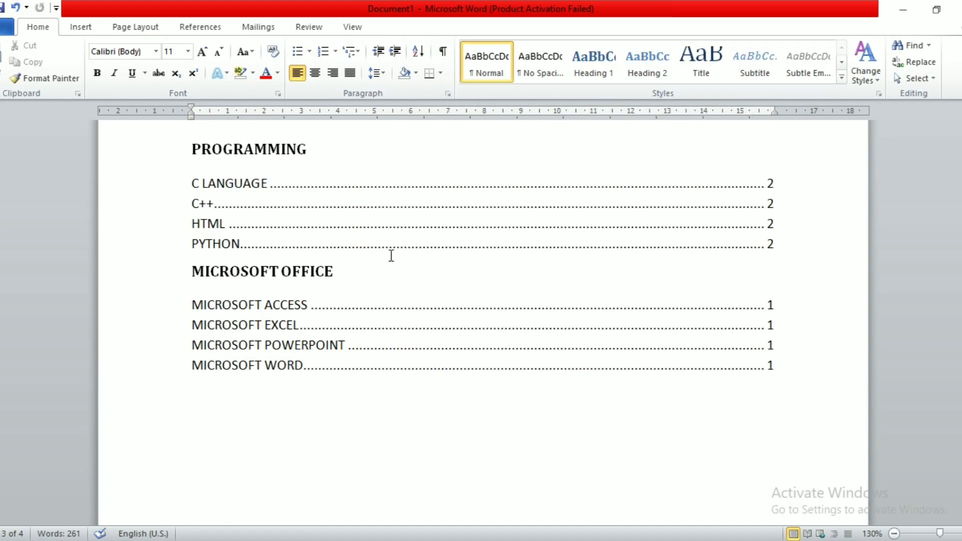
{"action": "left_click", "coordinate": [407, 226]}
{"action": "left_click", "coordinate": [200, 29]}
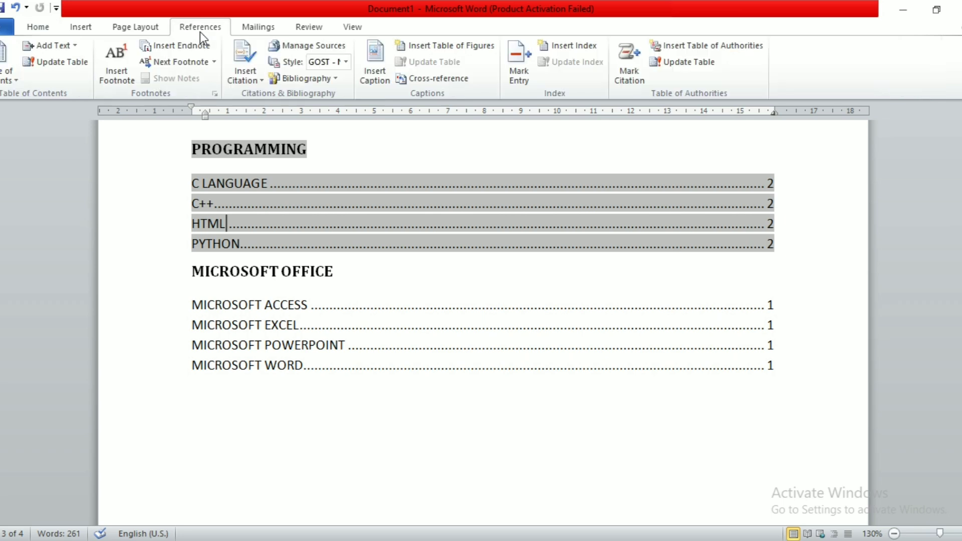
{"action": "left_click", "coordinate": [708, 63]}
{"action": "left_click", "coordinate": [627, 294]}
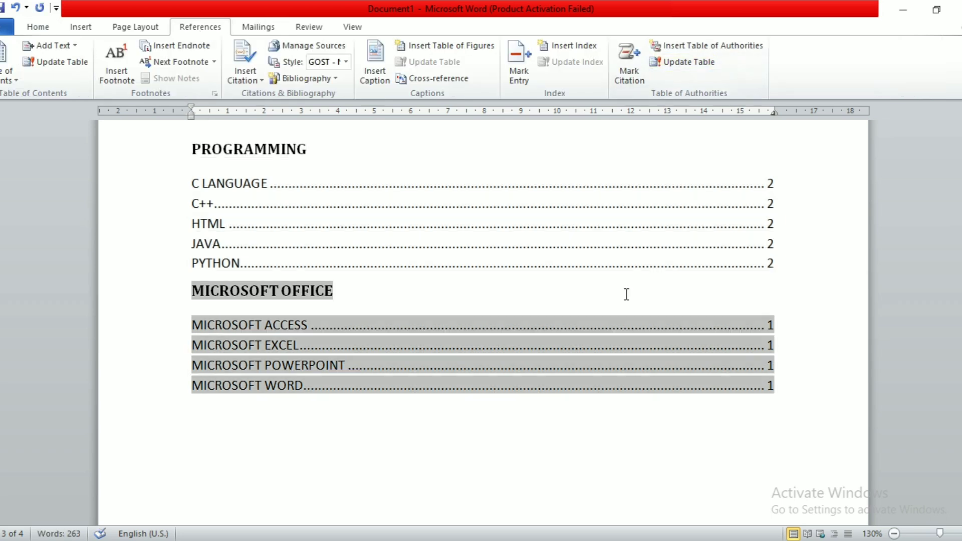
Step: Go back from the MICROSOFT OFFICE table of authorities to the marked lines on page 2
{"action": "left_click", "coordinate": [473, 389]}
{"action": "scroll", "coordinate": [334, 264], "scroll_direction": "up", "scroll_amount": 10}
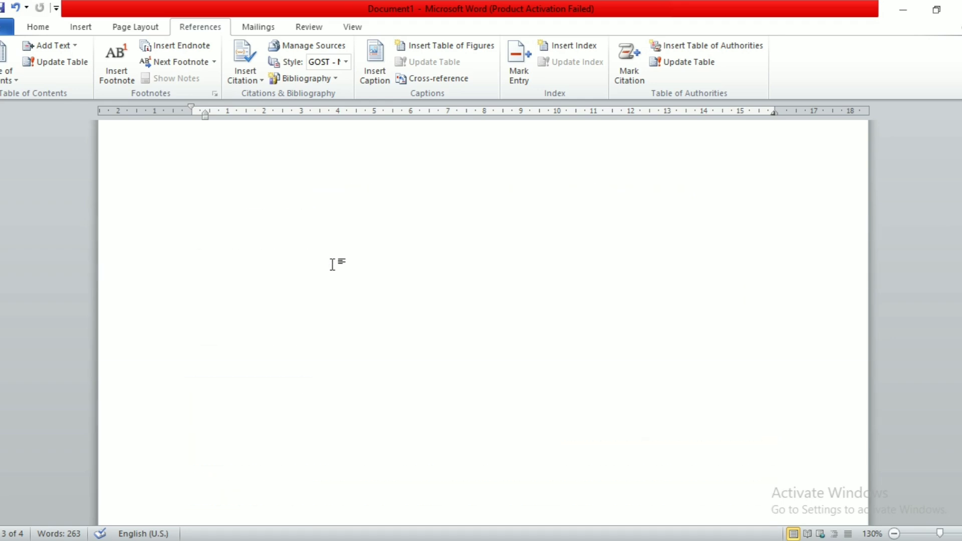
{"action": "scroll", "coordinate": [332, 264], "scroll_direction": "up", "scroll_amount": 3}
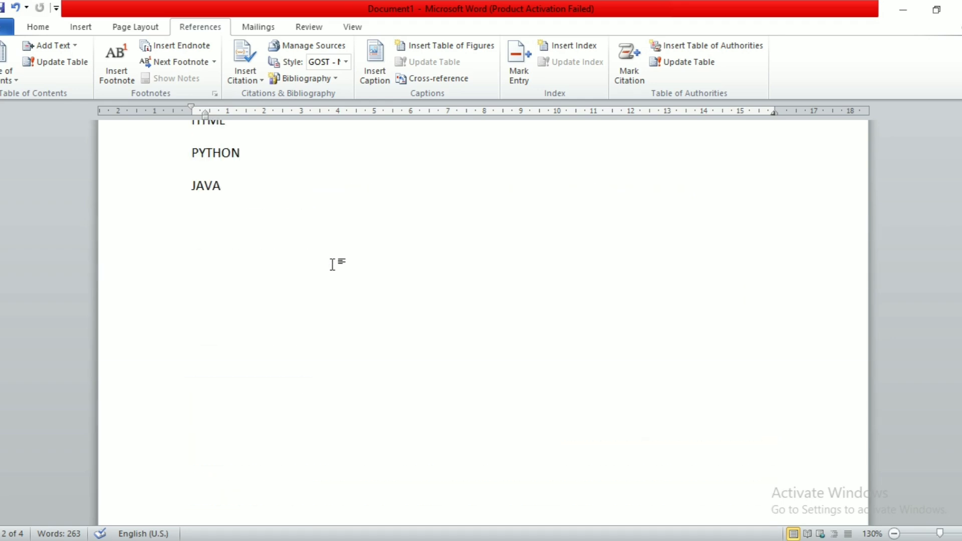